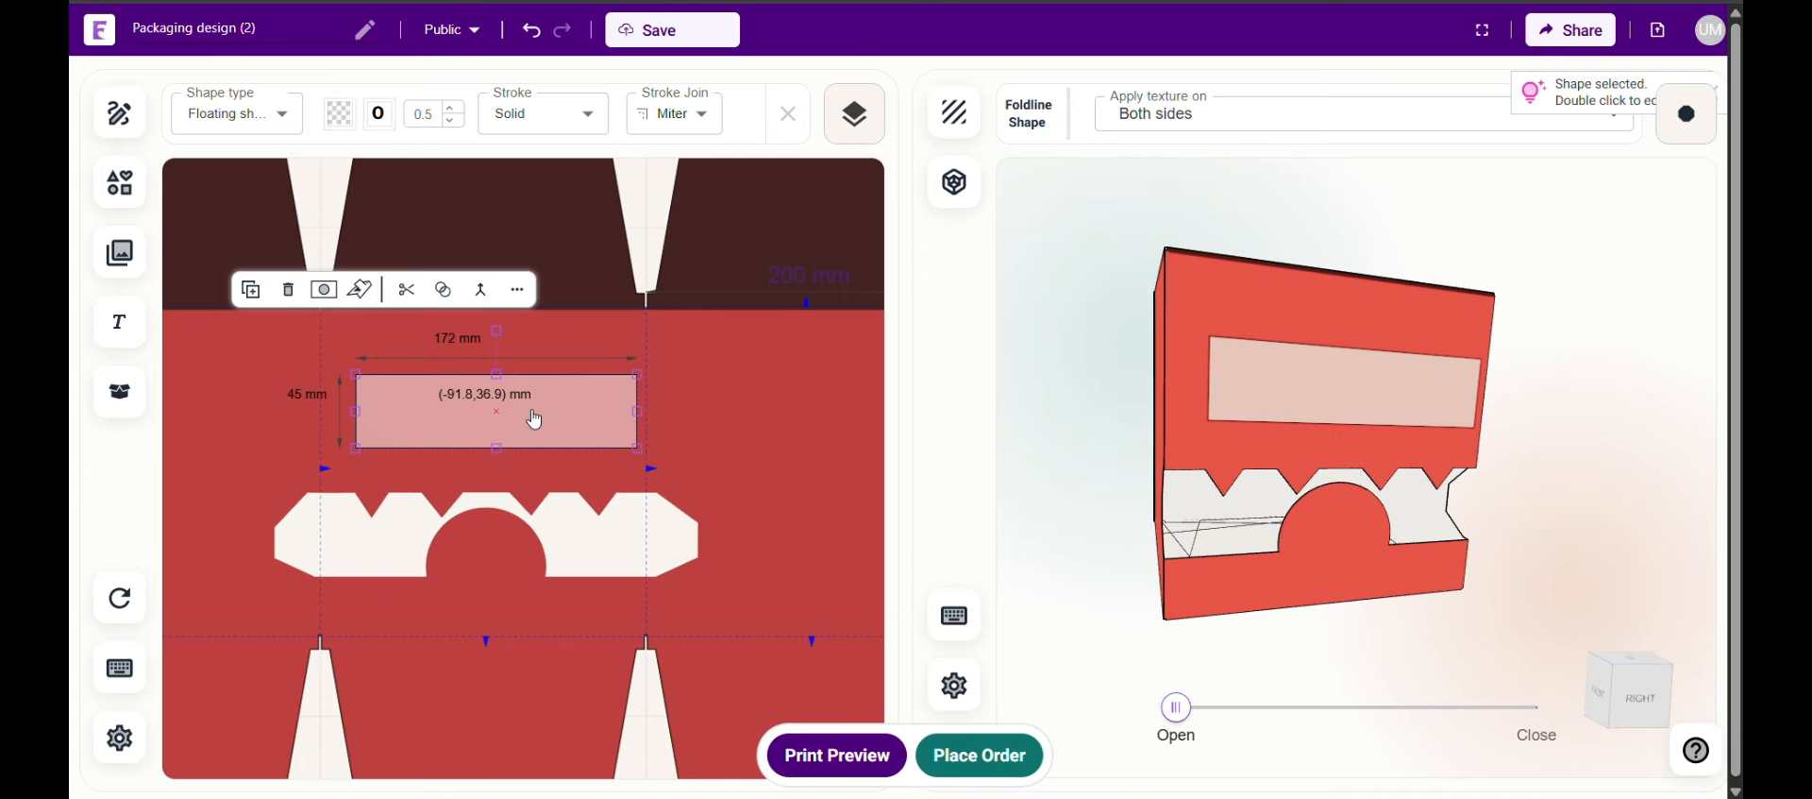
# Widen the floating rectangle above the mouth to about 199 mm and shape its lower edge over the rightmost tooth
pyautogui.moveTo(347, 455); pyautogui.dragTo(300, 458)
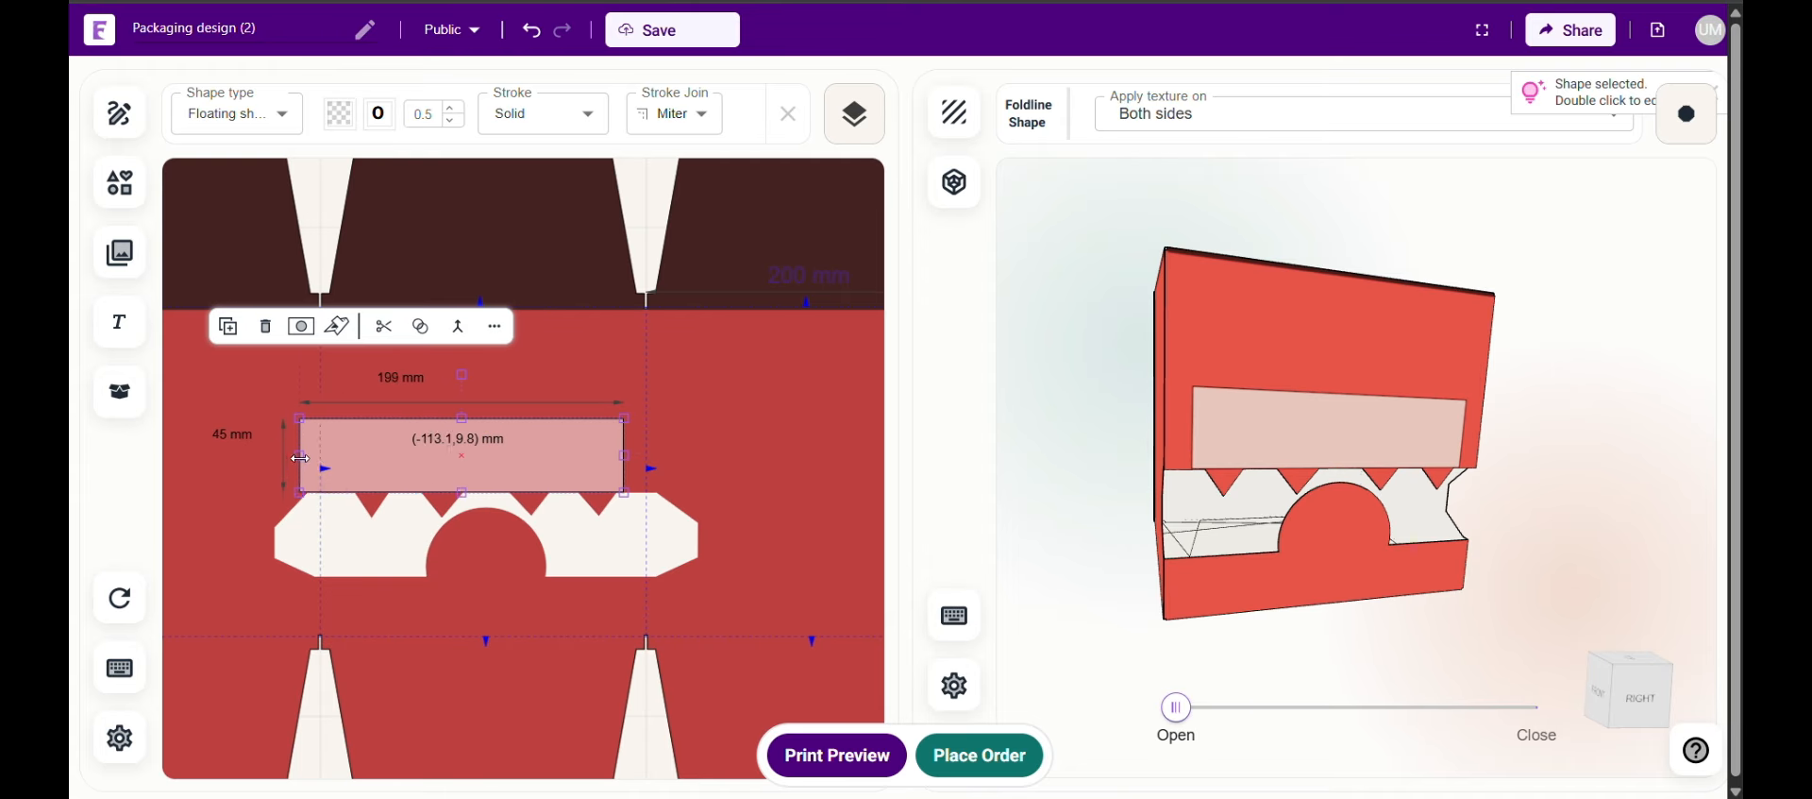
pyautogui.doubleClick(552, 461)
pyautogui.scroll(3, 529, 501)
pyautogui.click(620, 482)
pyautogui.click(684, 482)
pyautogui.moveTo(654, 482); pyautogui.dragTo(660, 526)
pyautogui.scroll(4, 686, 481)
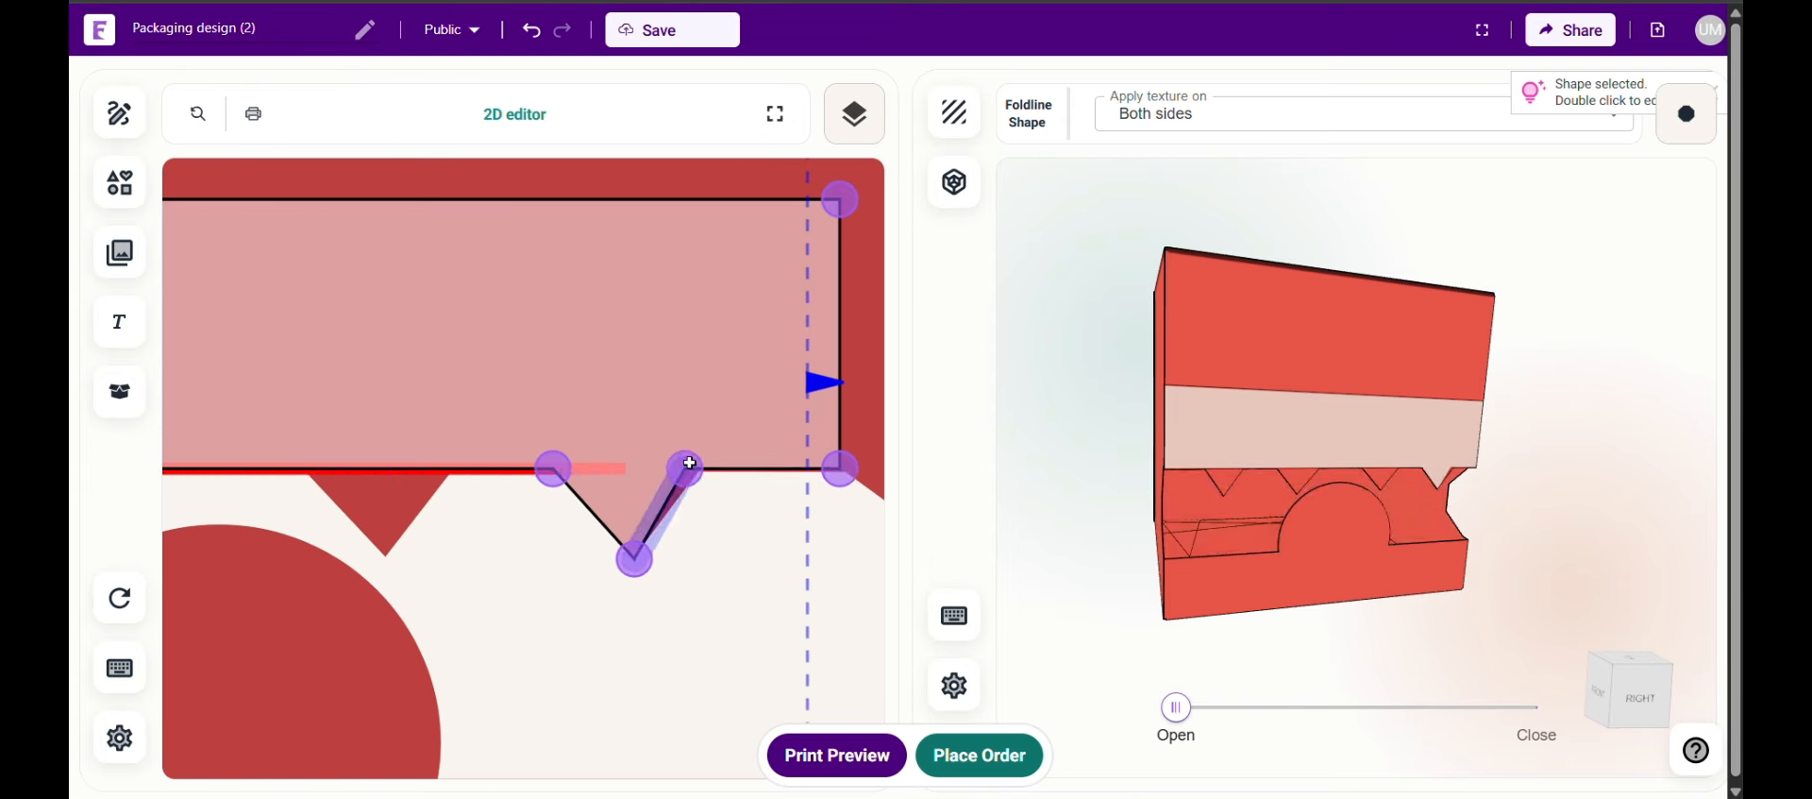
# Add points on the shape's lower edge and pull one down to cover the second tooth from the right
pyautogui.scroll(-4, 690, 462)
pyautogui.scroll(4, 566, 458)
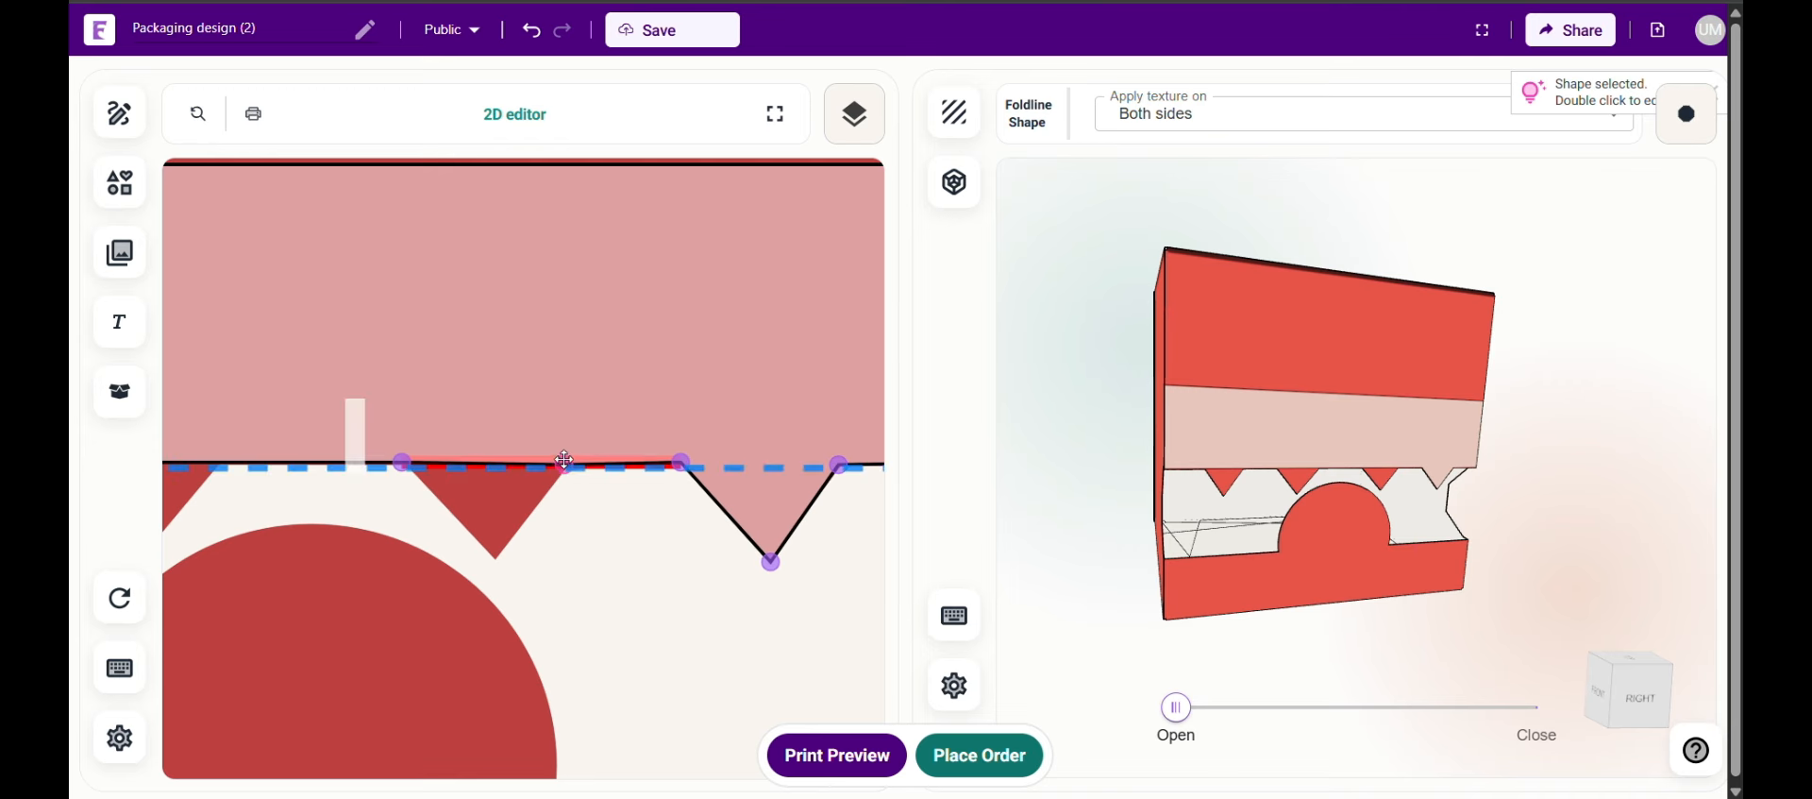
pyautogui.scroll(3, 564, 460)
pyautogui.click(392, 459)
pyautogui.moveTo(436, 460); pyautogui.dragTo(429, 556)
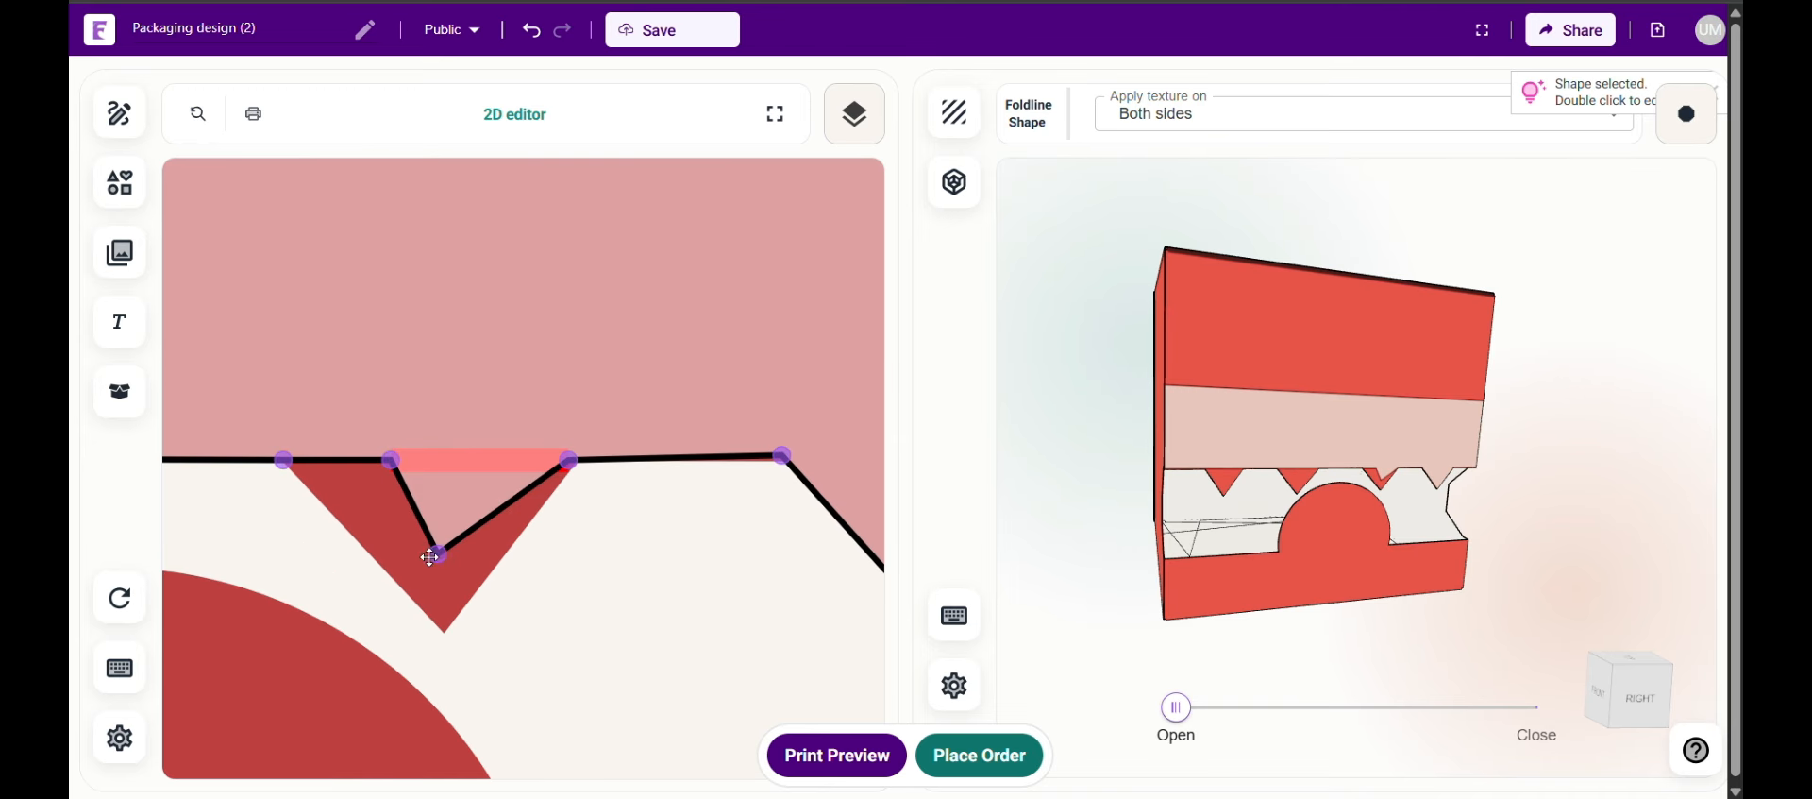
# Extend the shape's lower edge into a triangle covering the third tooth from the right
pyautogui.scroll(-4, 791, 460)
pyautogui.scroll(3, 505, 472)
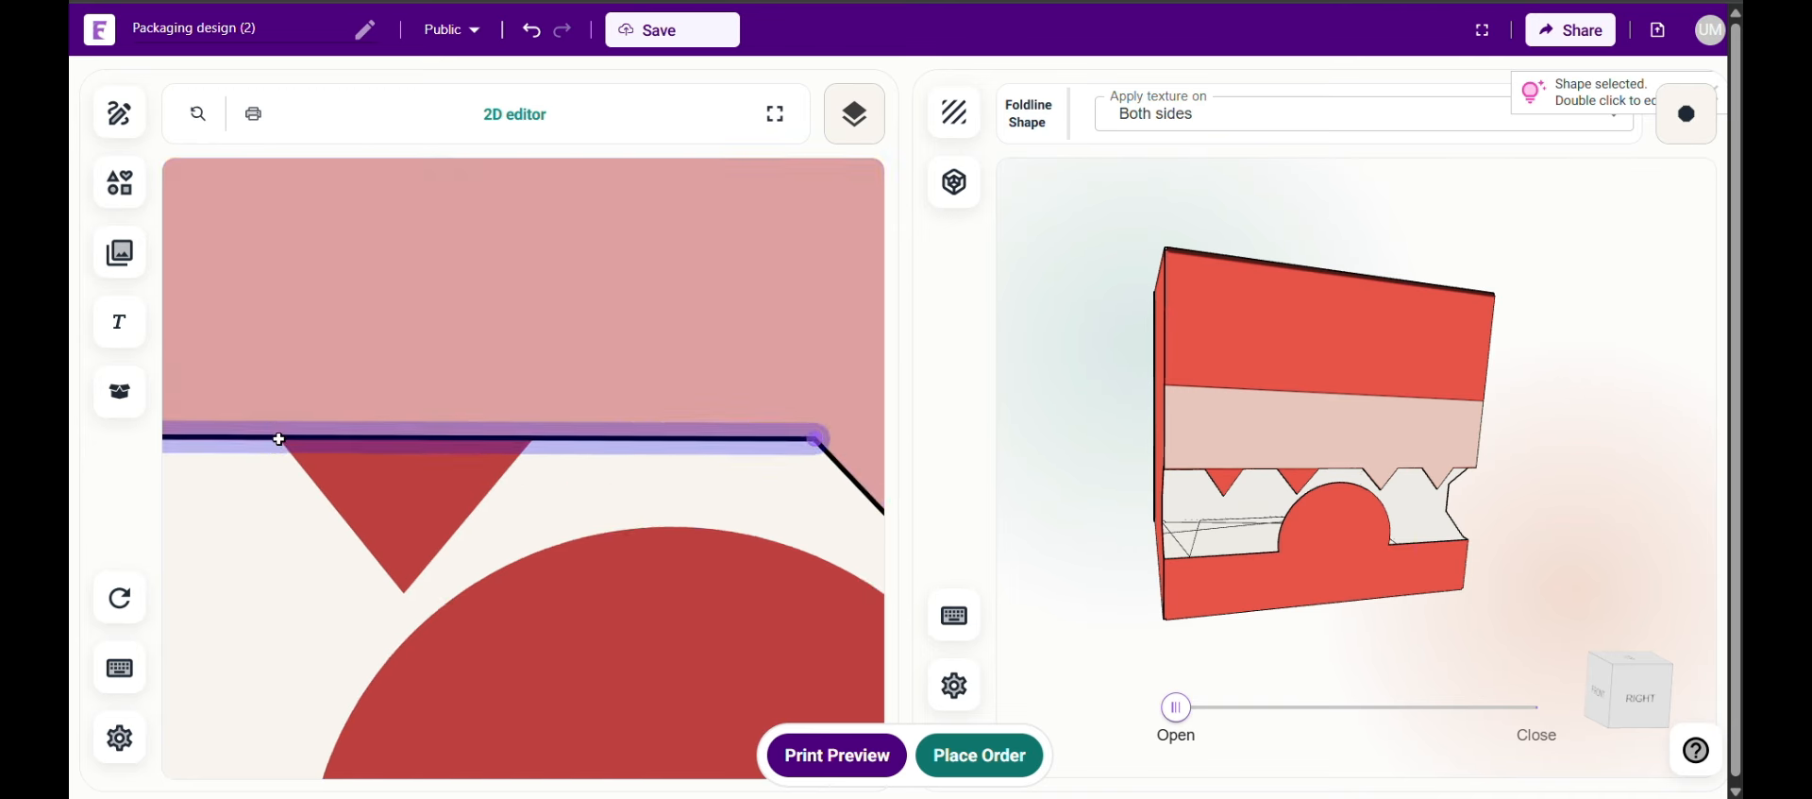
pyautogui.click(278, 437)
pyautogui.moveTo(403, 448); pyautogui.dragTo(404, 590)
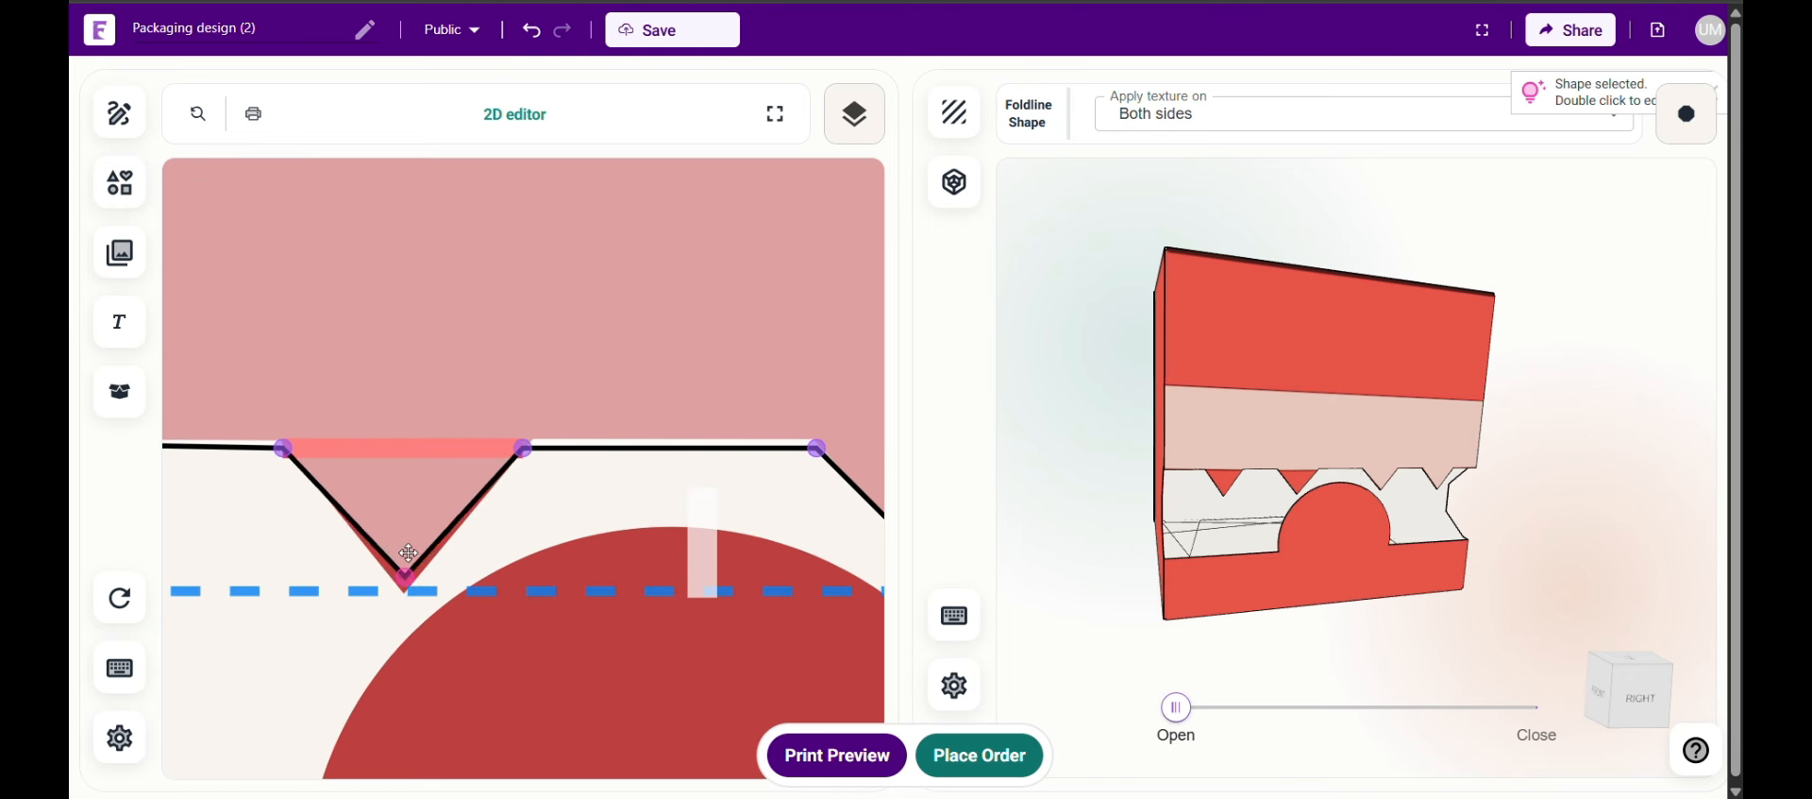
# Add points on the lower edge over the leftmost tooth and shape them into a matching triangle
pyautogui.scroll(-4, 392, 408)
pyautogui.scroll(3, 312, 380)
pyautogui.scroll(-4, 736, 410)
pyautogui.scroll(3, 558, 434)
pyautogui.click(350, 438)
pyautogui.click(508, 442)
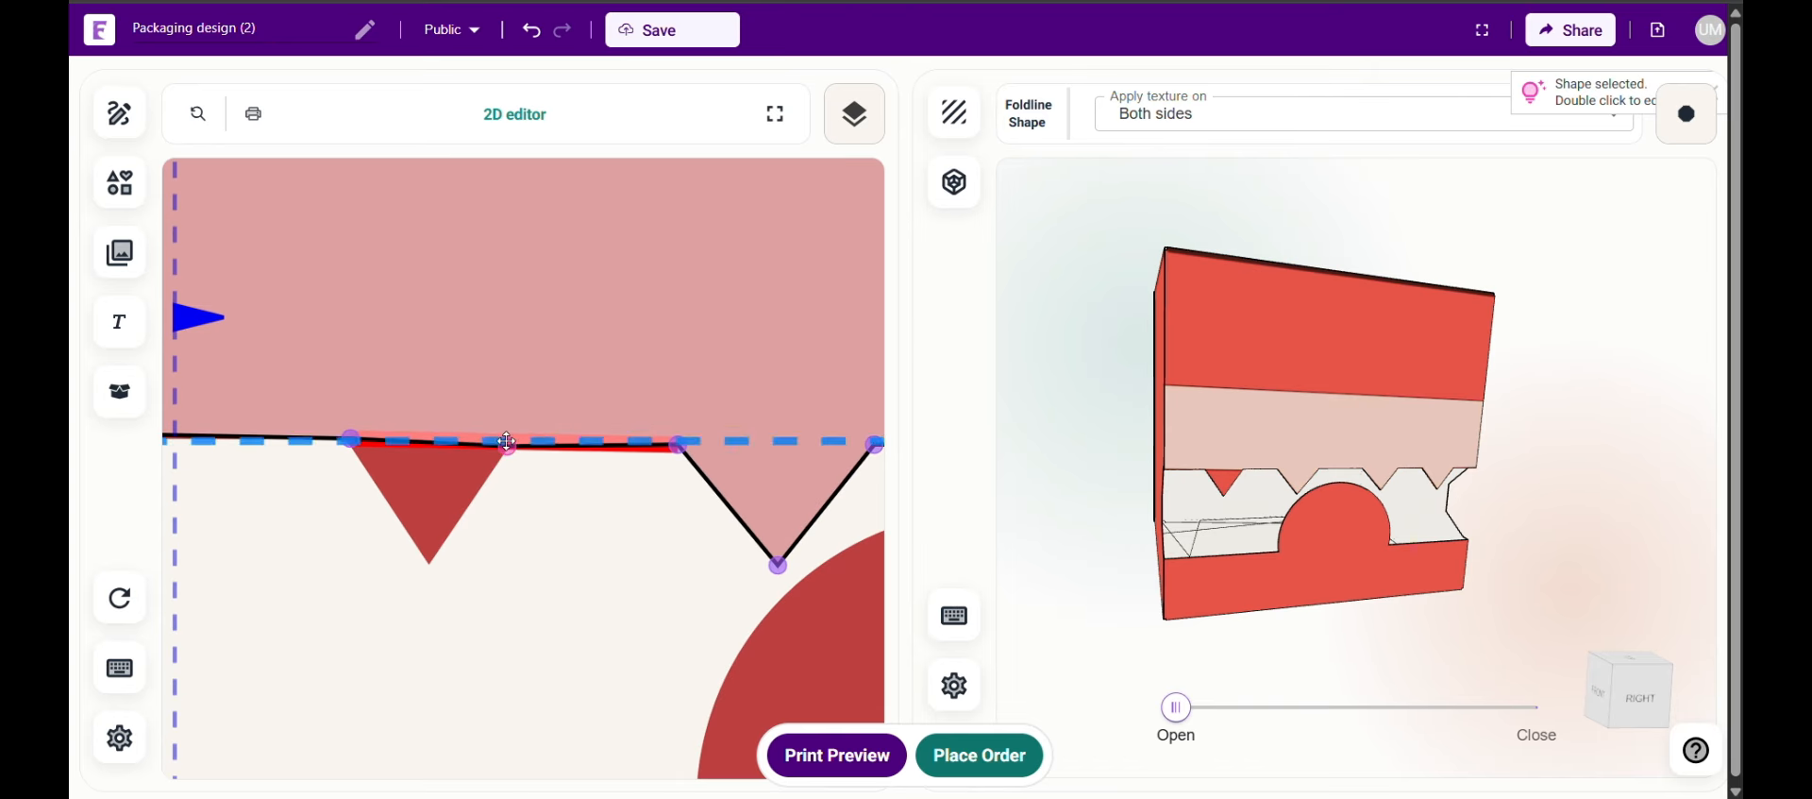
pyautogui.moveTo(350, 438); pyautogui.dragTo(431, 558)
pyautogui.moveTo(508, 442); pyautogui.dragTo(509, 437)
pyautogui.moveTo(678, 444); pyautogui.dragTo(675, 435)
pyautogui.moveTo(431, 558); pyautogui.dragTo(430, 566)
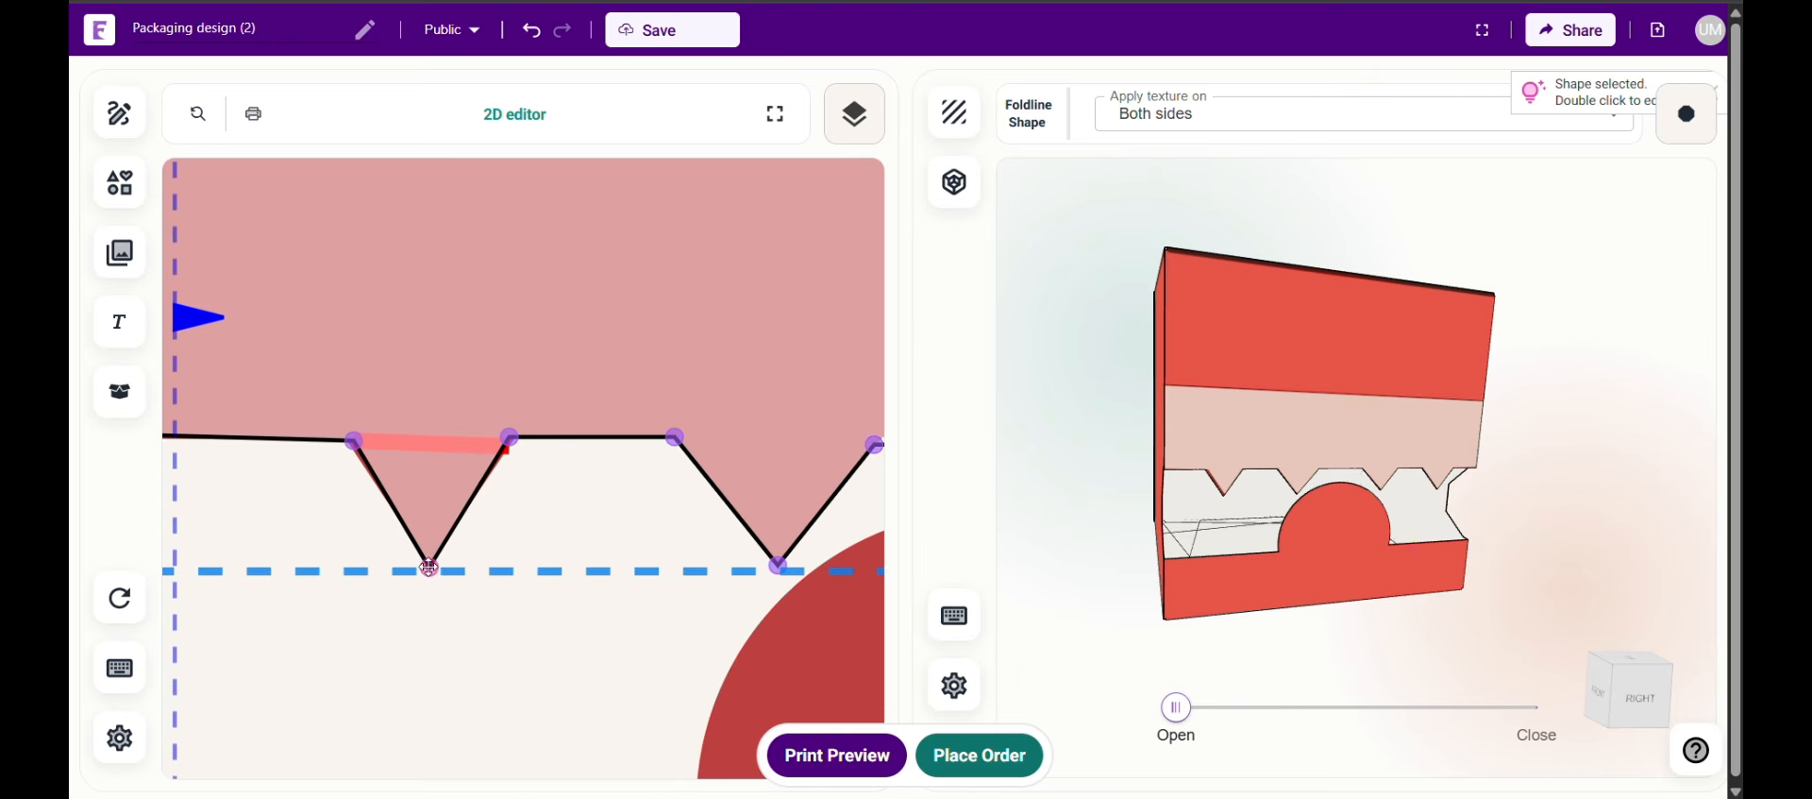
pyautogui.moveTo(353, 440); pyautogui.dragTo(351, 435)
# Level the edge points between the remaining teeth so they line up along the upper edge of the mouth
pyautogui.scroll(-4, 566, 363)
pyautogui.scroll(5, 774, 419)
pyautogui.moveTo(708, 392); pyautogui.dragTo(707, 378)
pyautogui.scroll(-4, 712, 448)
pyautogui.scroll(4, 863, 423)
pyautogui.moveTo(607, 477); pyautogui.dragTo(607, 466)
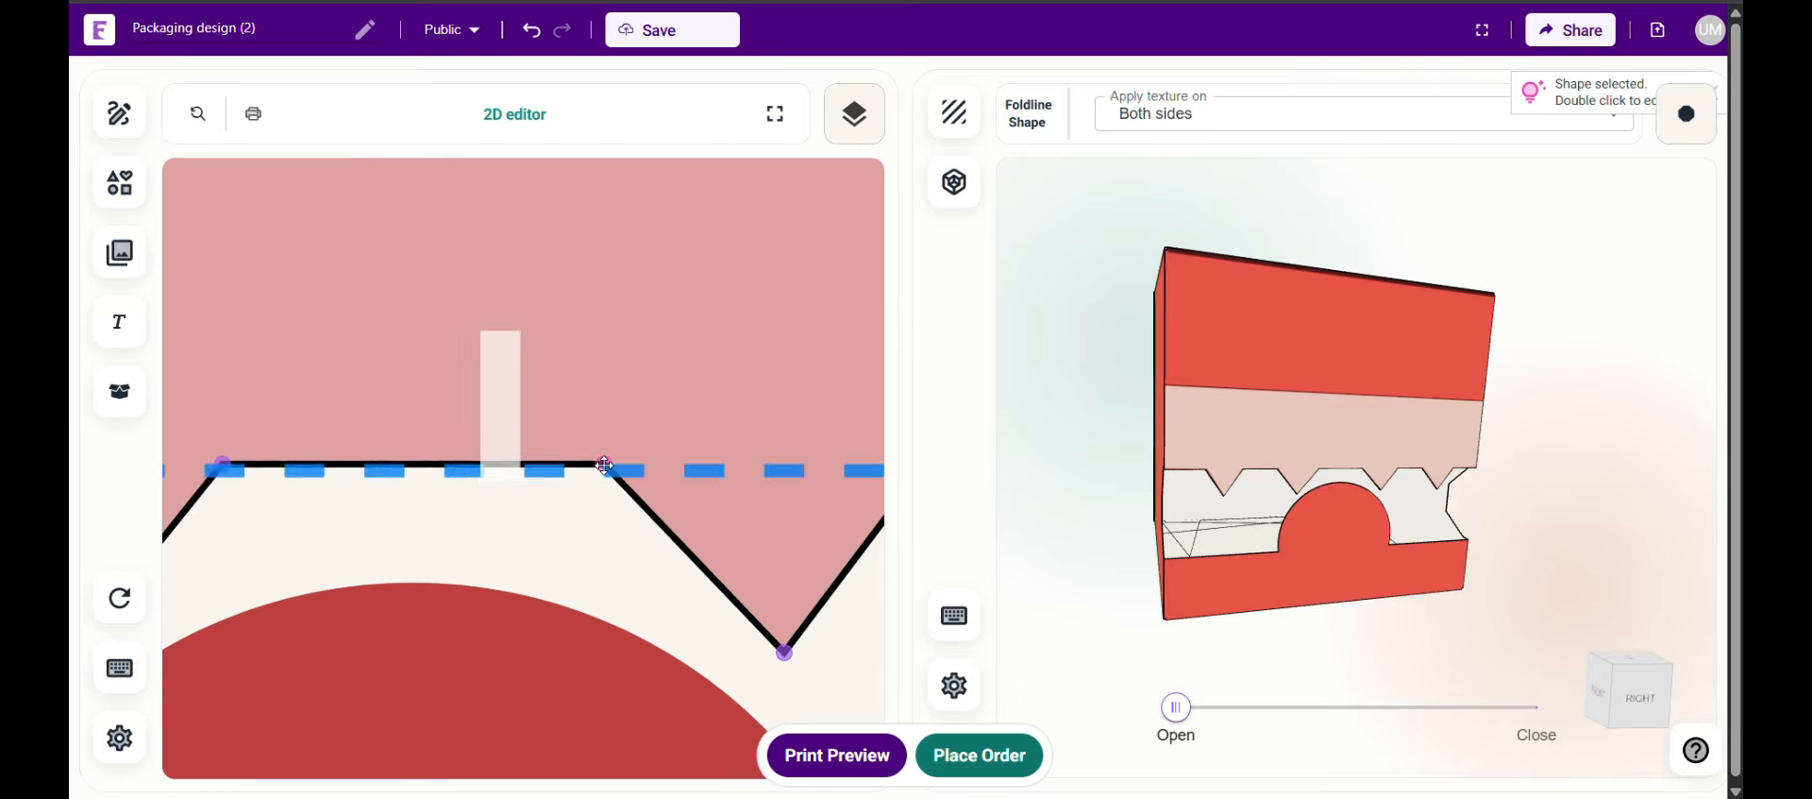
# Lower both upper corners of the teeth shape to leave only a thin strip above the teeth
pyautogui.scroll(-4, 607, 472)
pyautogui.scroll(4, 783, 482)
pyautogui.scroll(-4, 696, 570)
pyautogui.scroll(3, 232, 380)
pyautogui.scroll(-4, 232, 379)
pyautogui.scroll(4, 214, 399)
pyautogui.moveTo(283, 318); pyautogui.dragTo(283, 644)
pyautogui.scroll(-4, 283, 644)
pyautogui.click(727, 328)
pyautogui.scroll(4, 728, 377)
pyautogui.moveTo(528, 348); pyautogui.dragTo(528, 645)
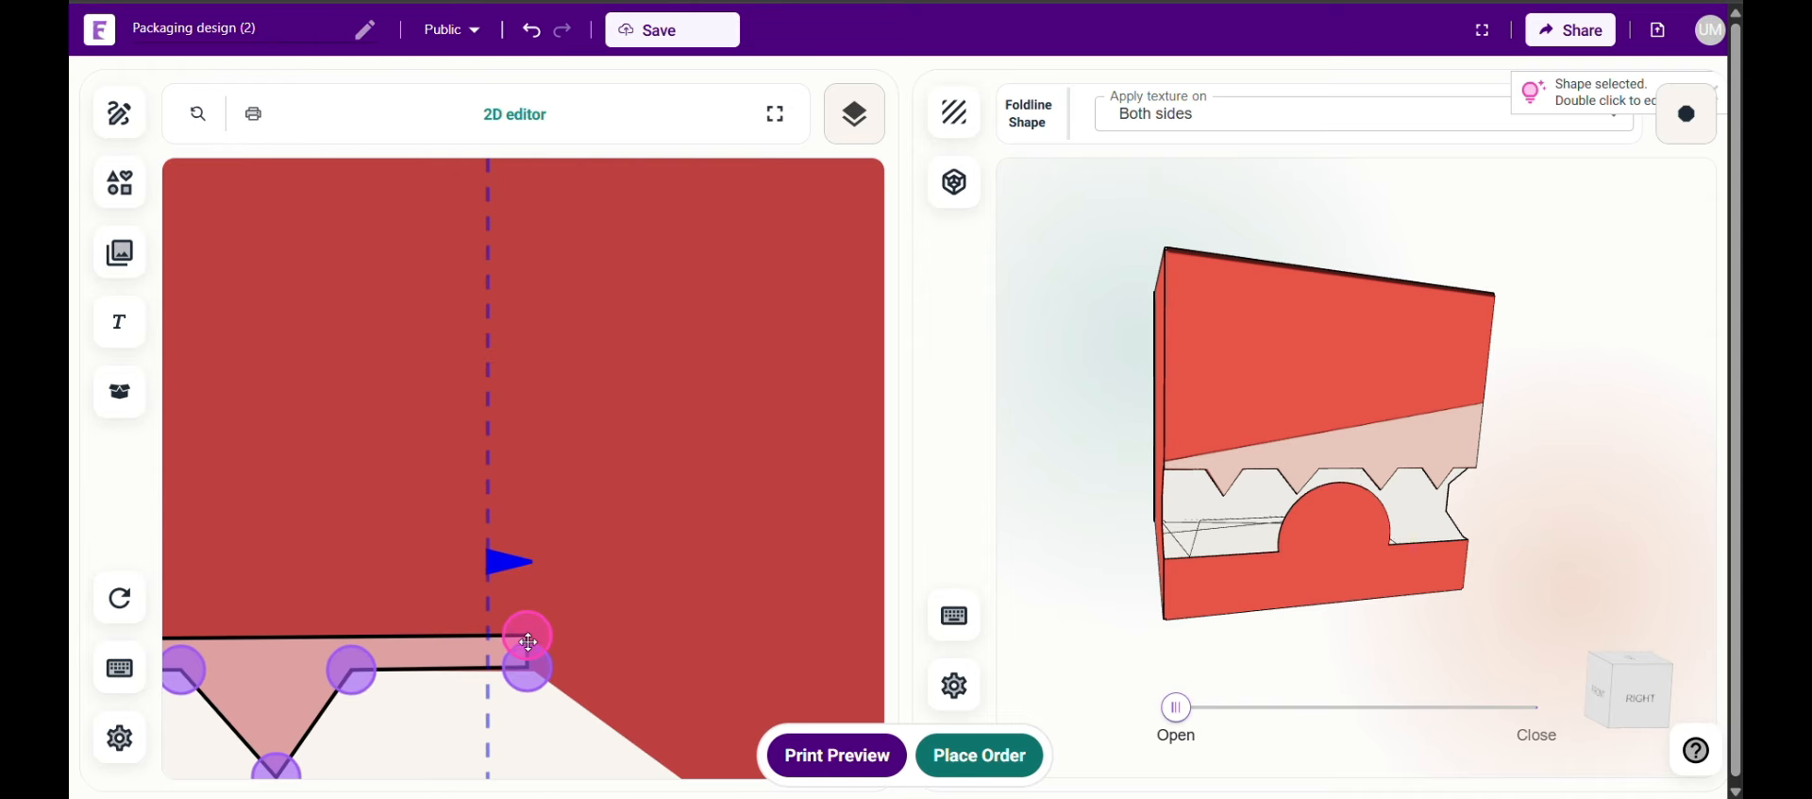
# Finish editing the teeth shape's points and set its stroke to No stroke
pyautogui.moveTo(1322, 415)
pyautogui.mouseDown()
pyautogui.moveTo(1396, 397)
pyautogui.moveTo(1328, 423)
pyautogui.mouseUp()
pyautogui.scroll(5, 1328, 423)
pyautogui.scroll(-3, 426, 507)
pyautogui.click(559, 416)
pyautogui.click(559, 415)
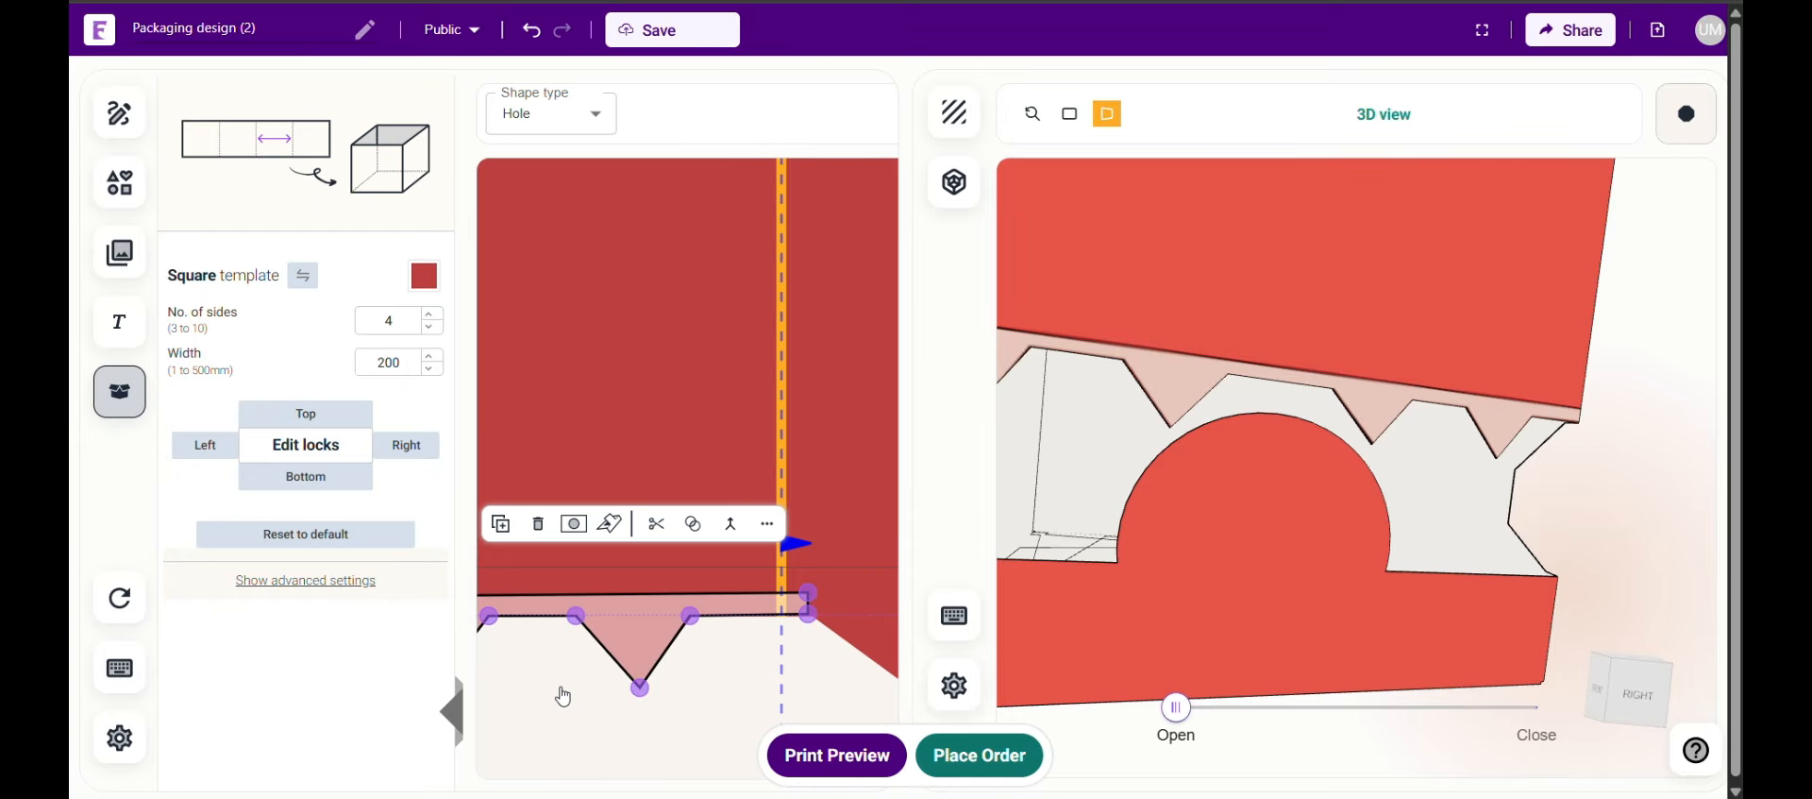
pyautogui.click(562, 692)
pyautogui.scroll(-3, 599, 623)
pyautogui.click(563, 566)
pyautogui.click(589, 114)
pyautogui.click(529, 162)
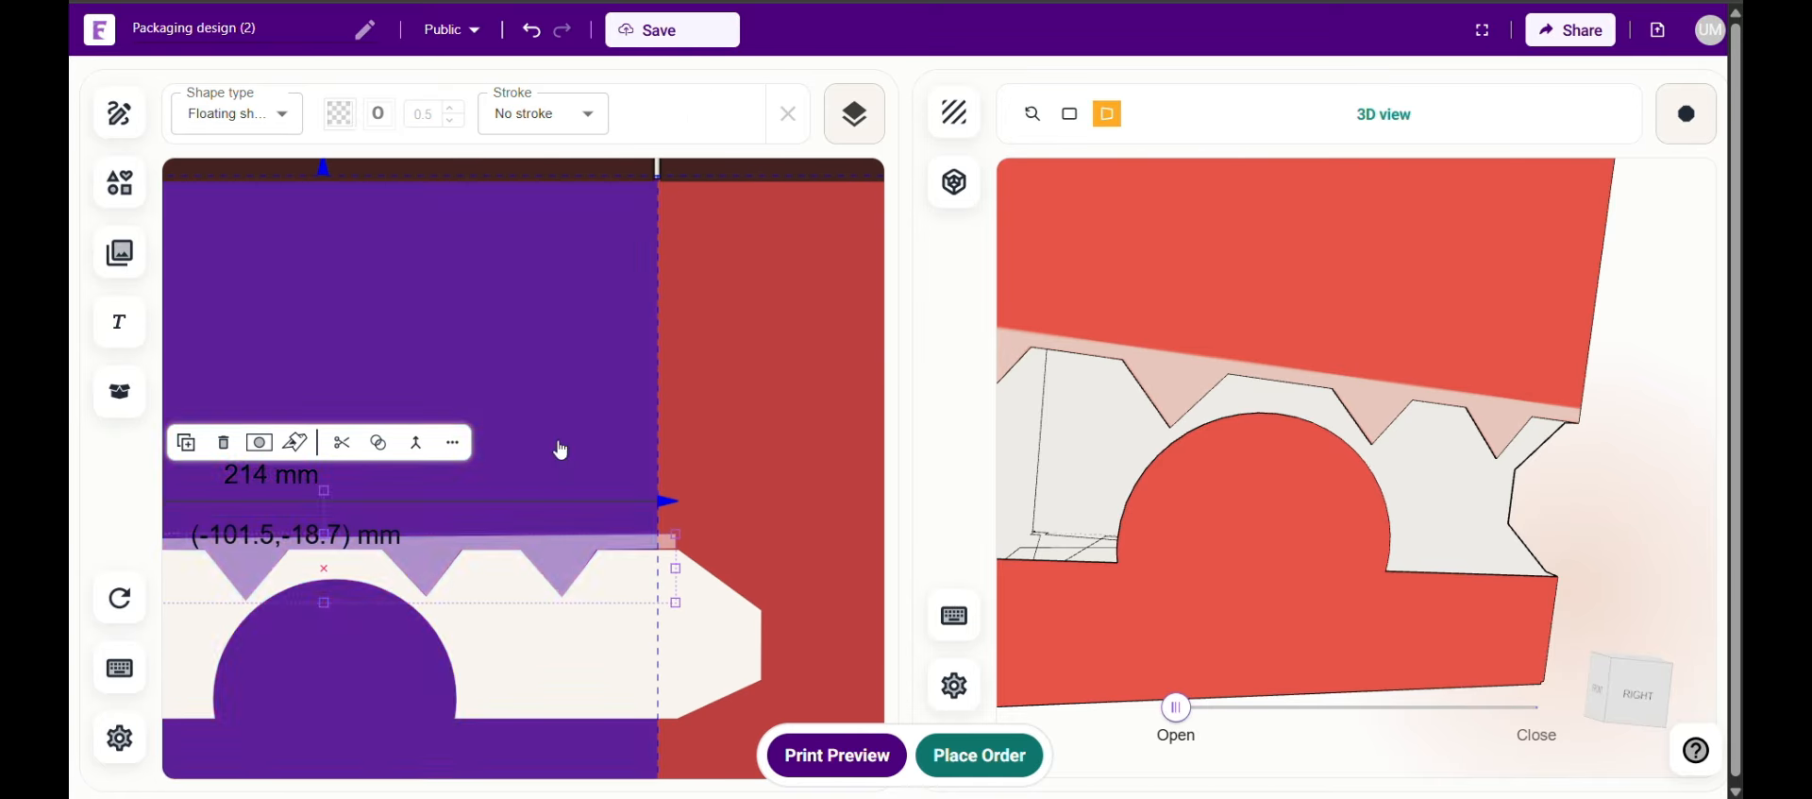
# Fill the teeth shape with white
pyautogui.click(345, 113)
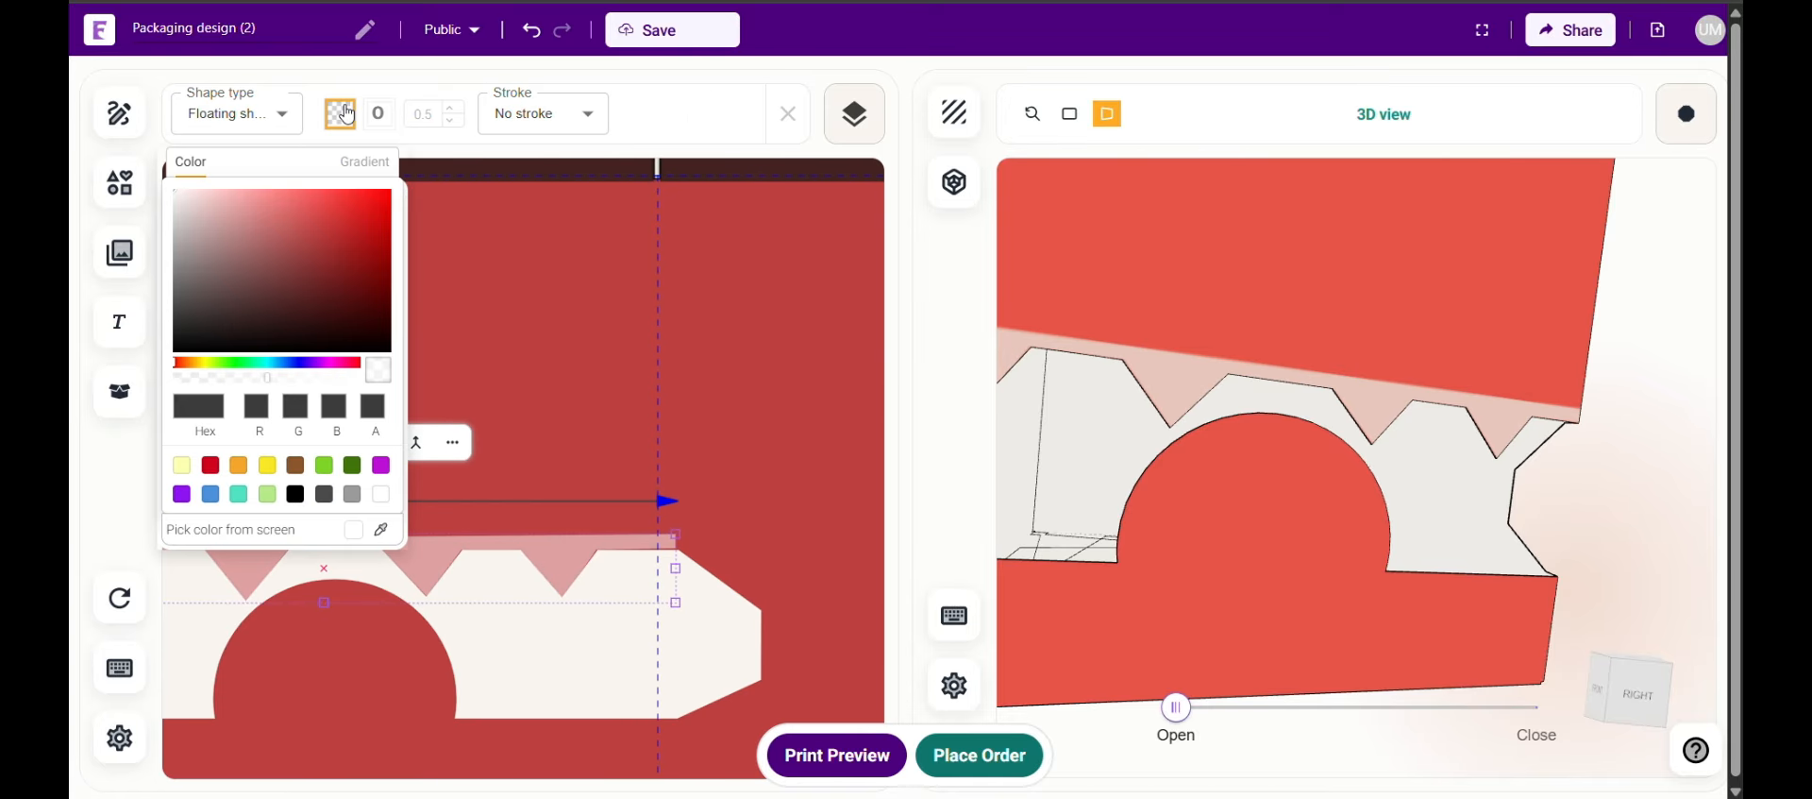
pyautogui.click(382, 495)
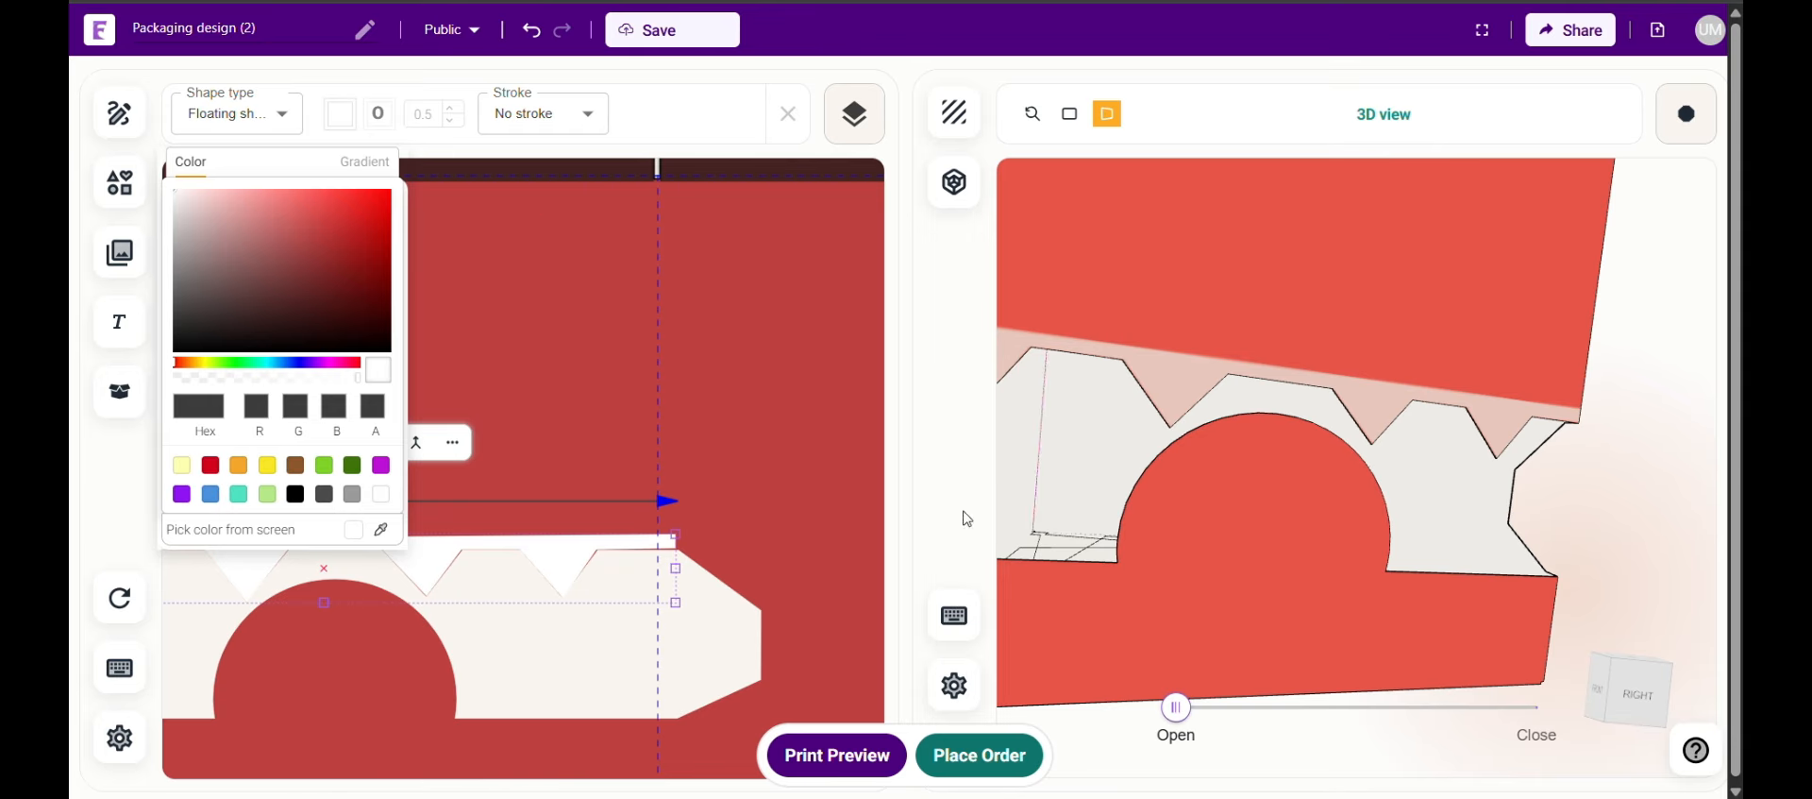
pyautogui.click(967, 519)
# Choose a box as the product representation and view it through the mouth of the 3D package
pyautogui.click(956, 184)
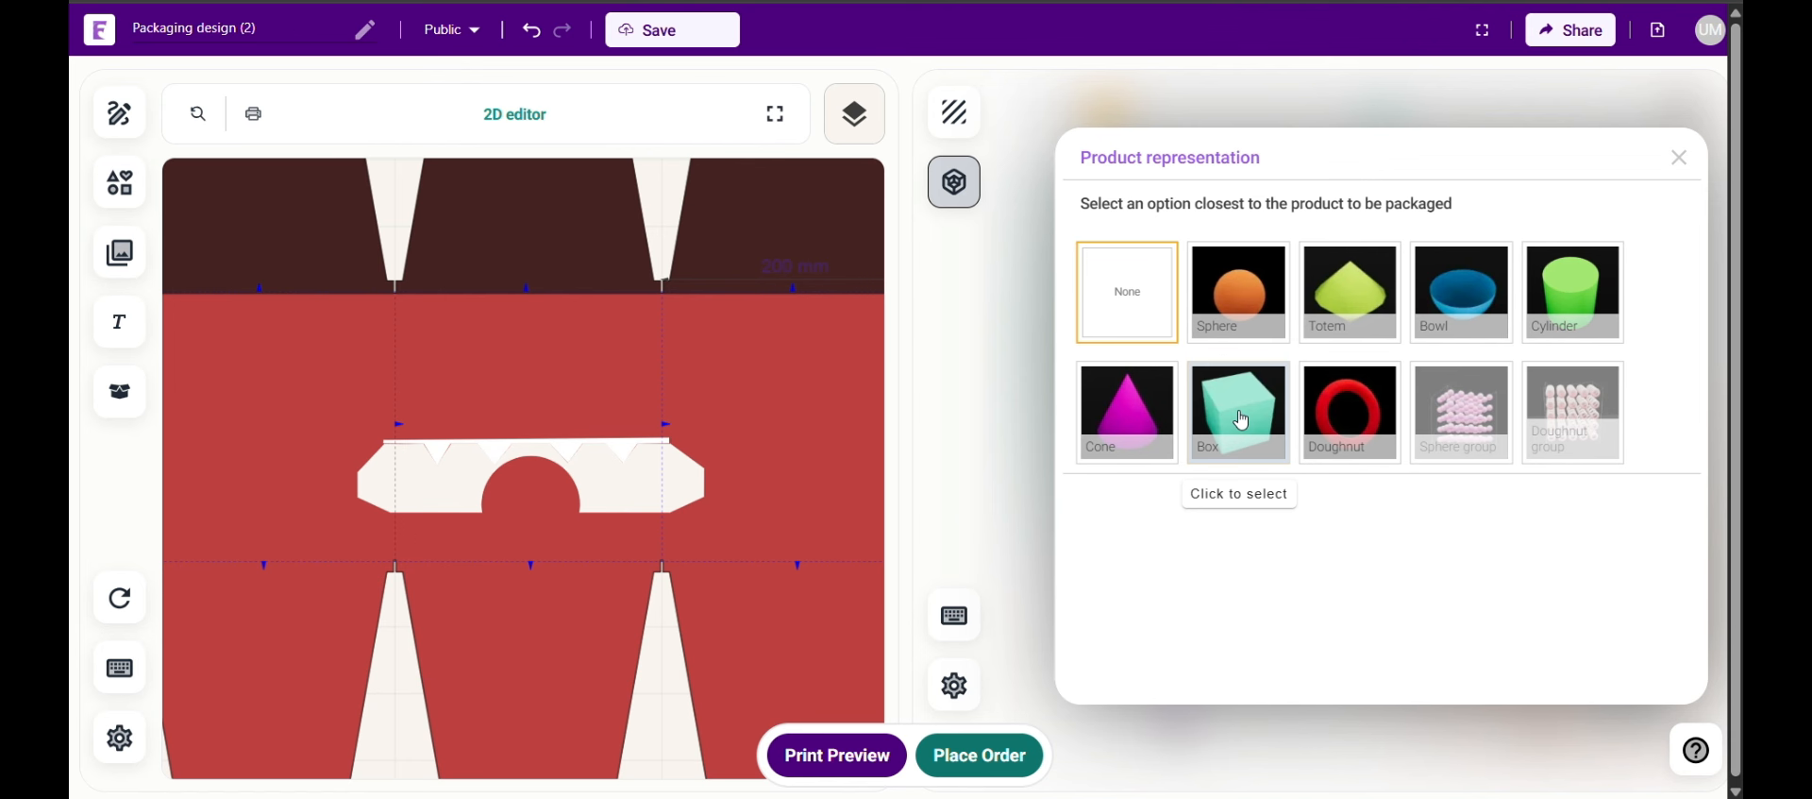
pyautogui.click(1239, 302)
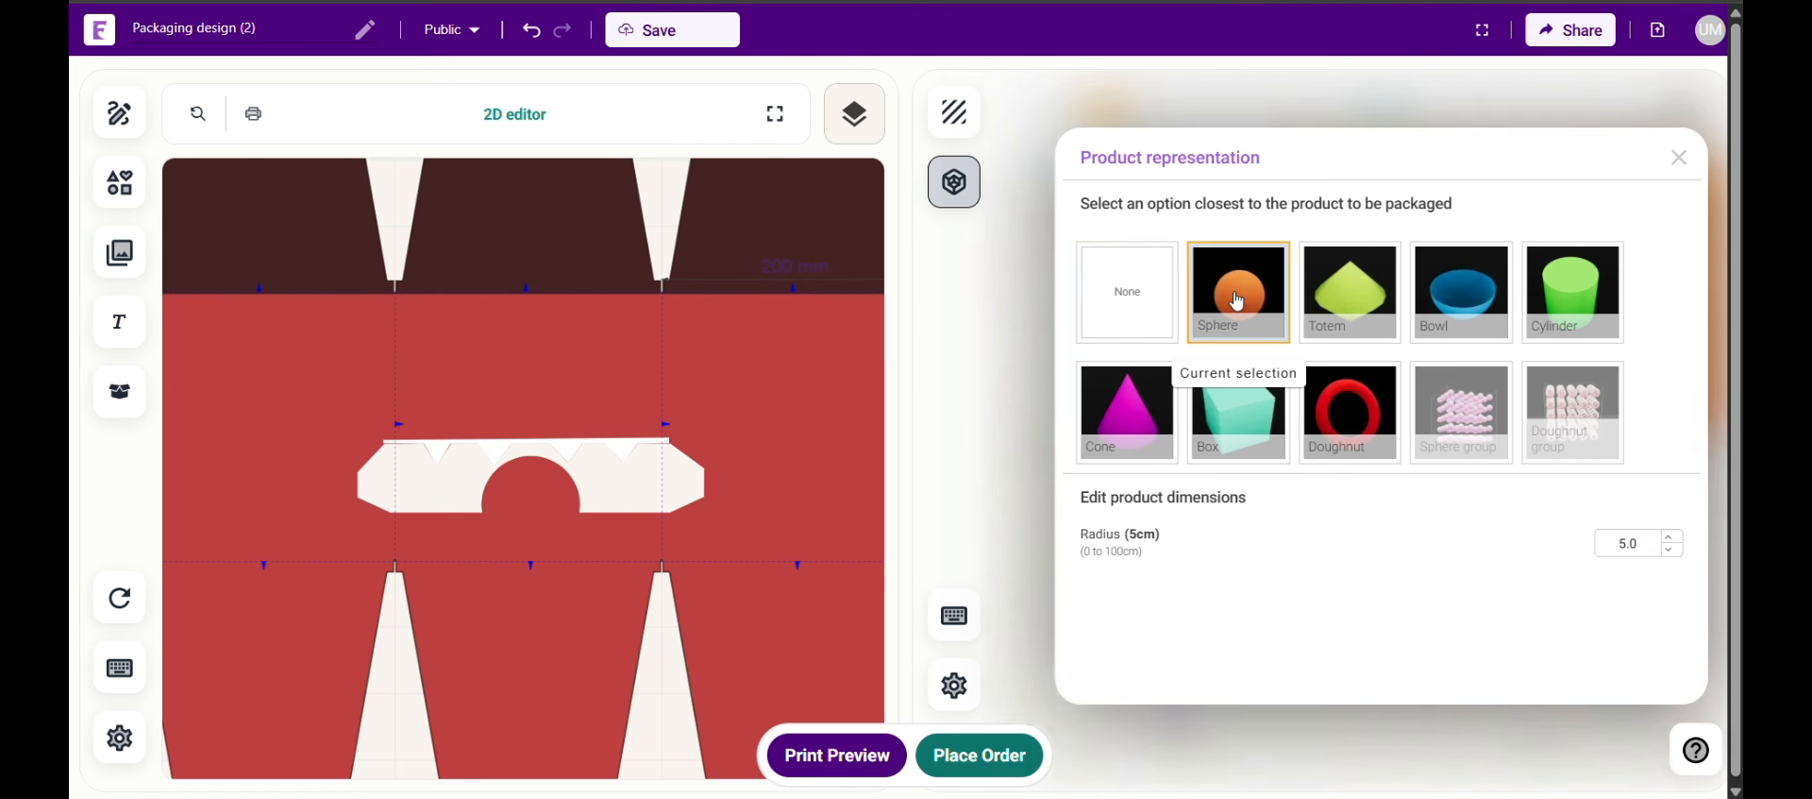
pyautogui.click(1239, 425)
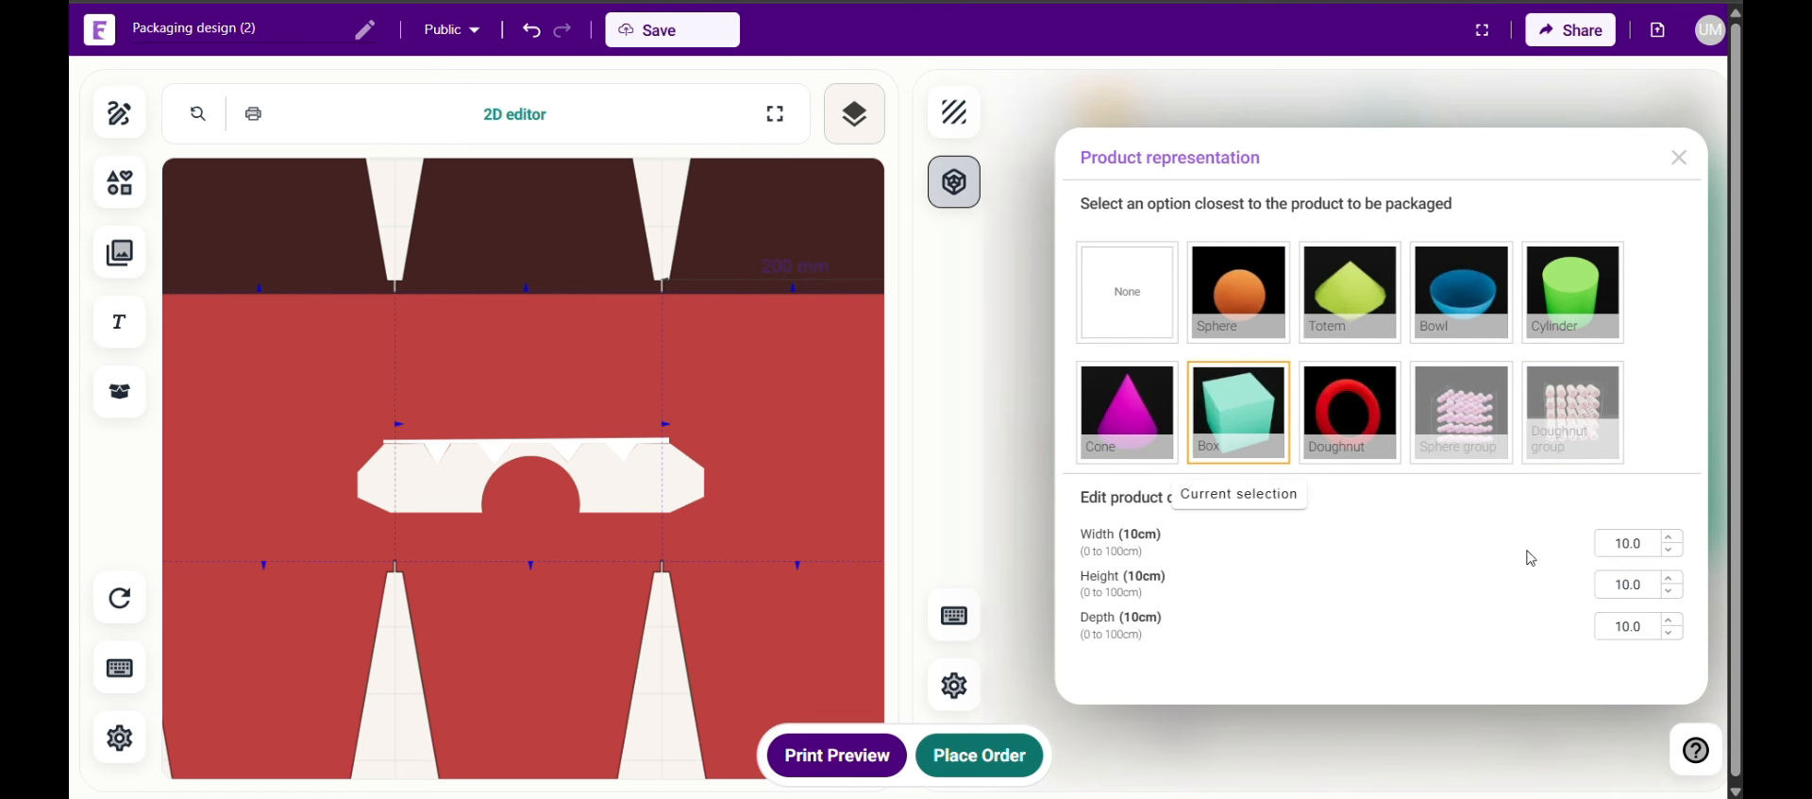
pyautogui.click(1684, 161)
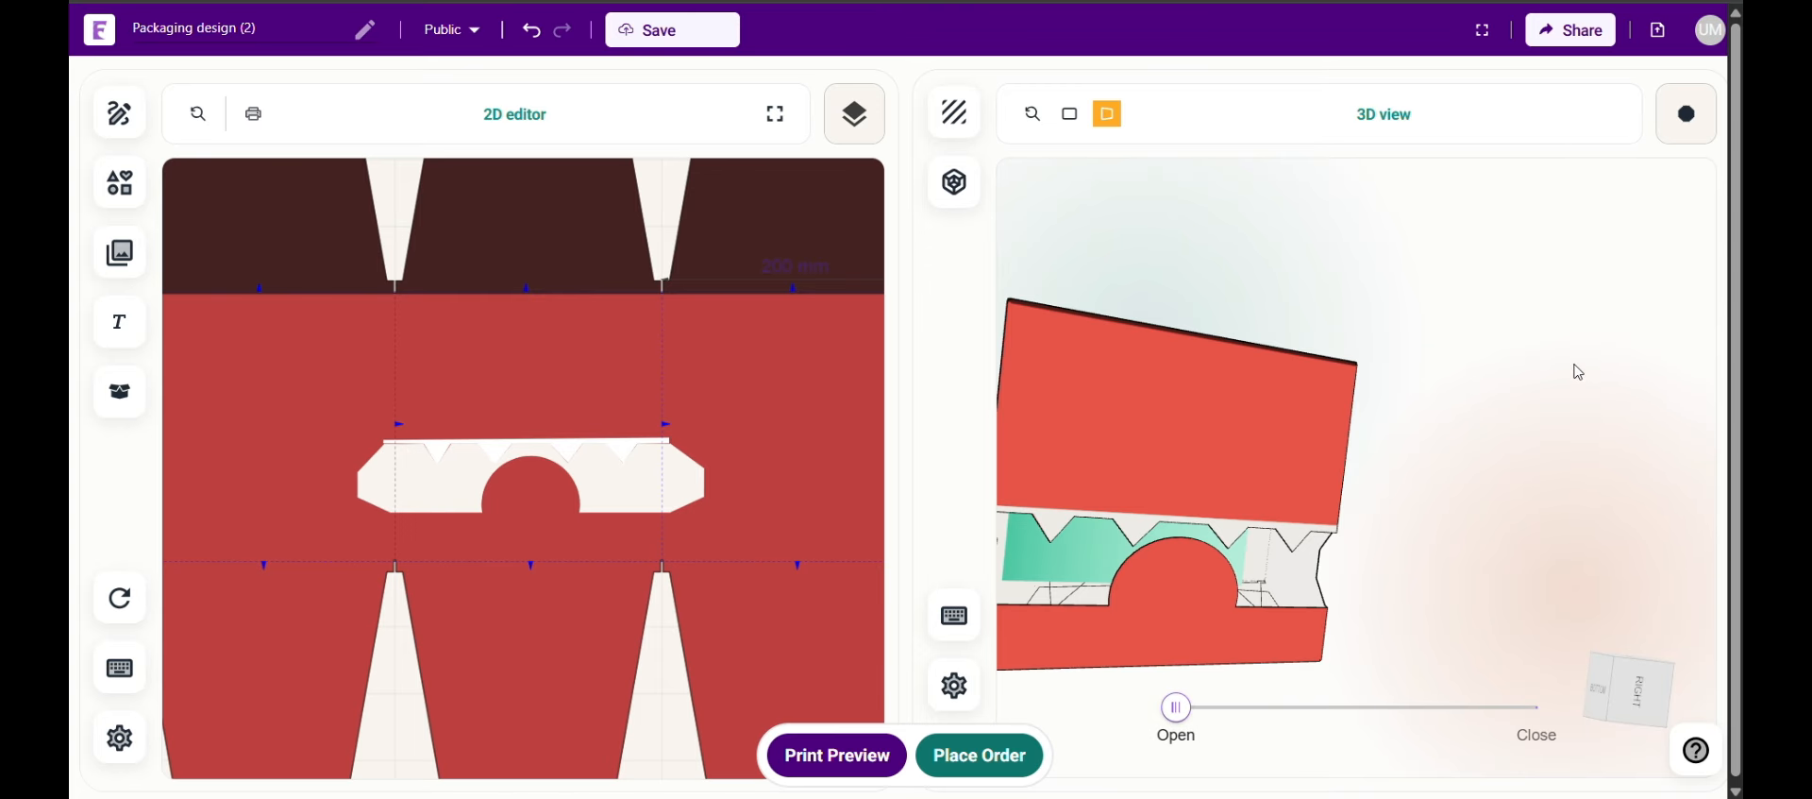
pyautogui.scroll(5, 1428, 404)
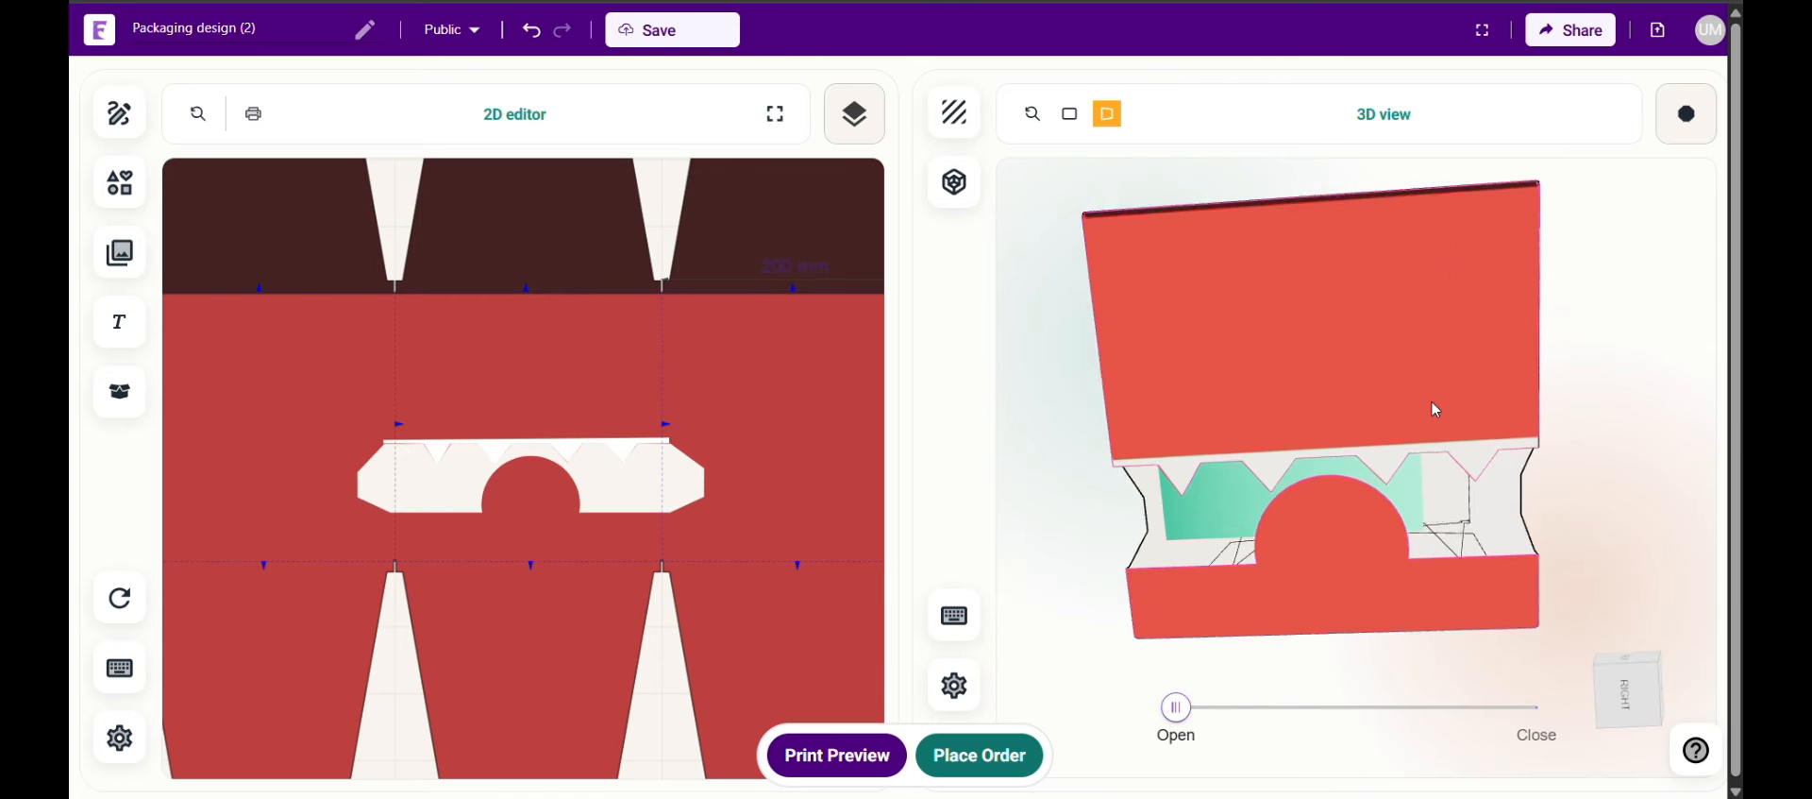
pyautogui.moveTo(1407, 432)
pyautogui.mouseDown()
pyautogui.moveTo(1433, 428)
pyautogui.moveTo(1428, 445)
pyautogui.mouseUp()
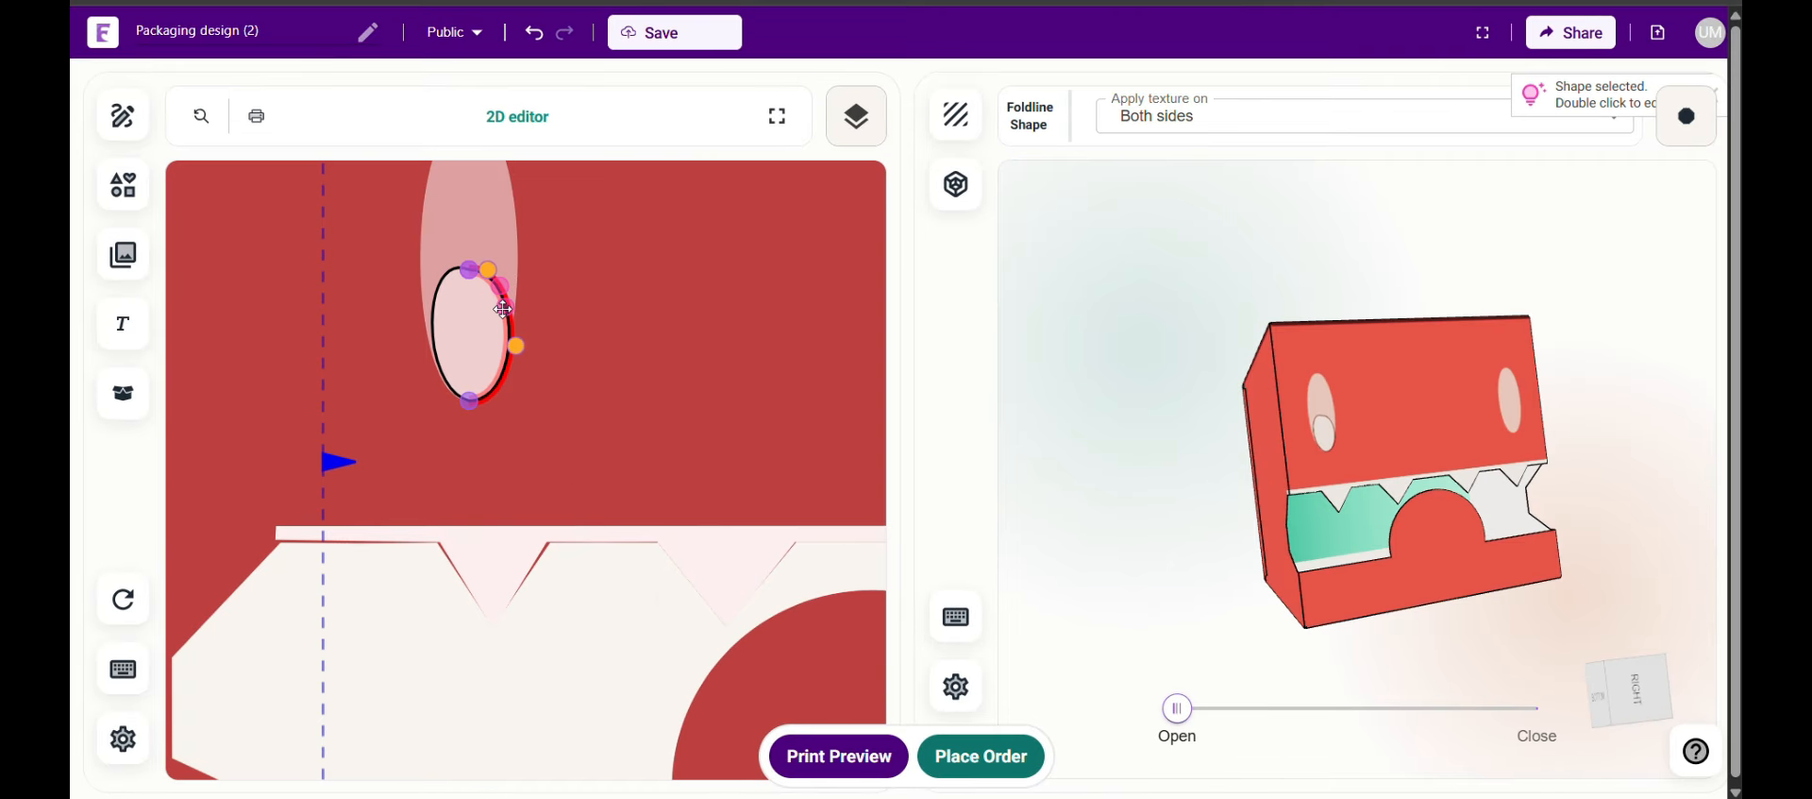
# Try reshaping the curve of the small pupil oval inside the left eye, and undo that change
pyautogui.moveTo(513, 343); pyautogui.dragTo(502, 290)
pyautogui.click(531, 34)
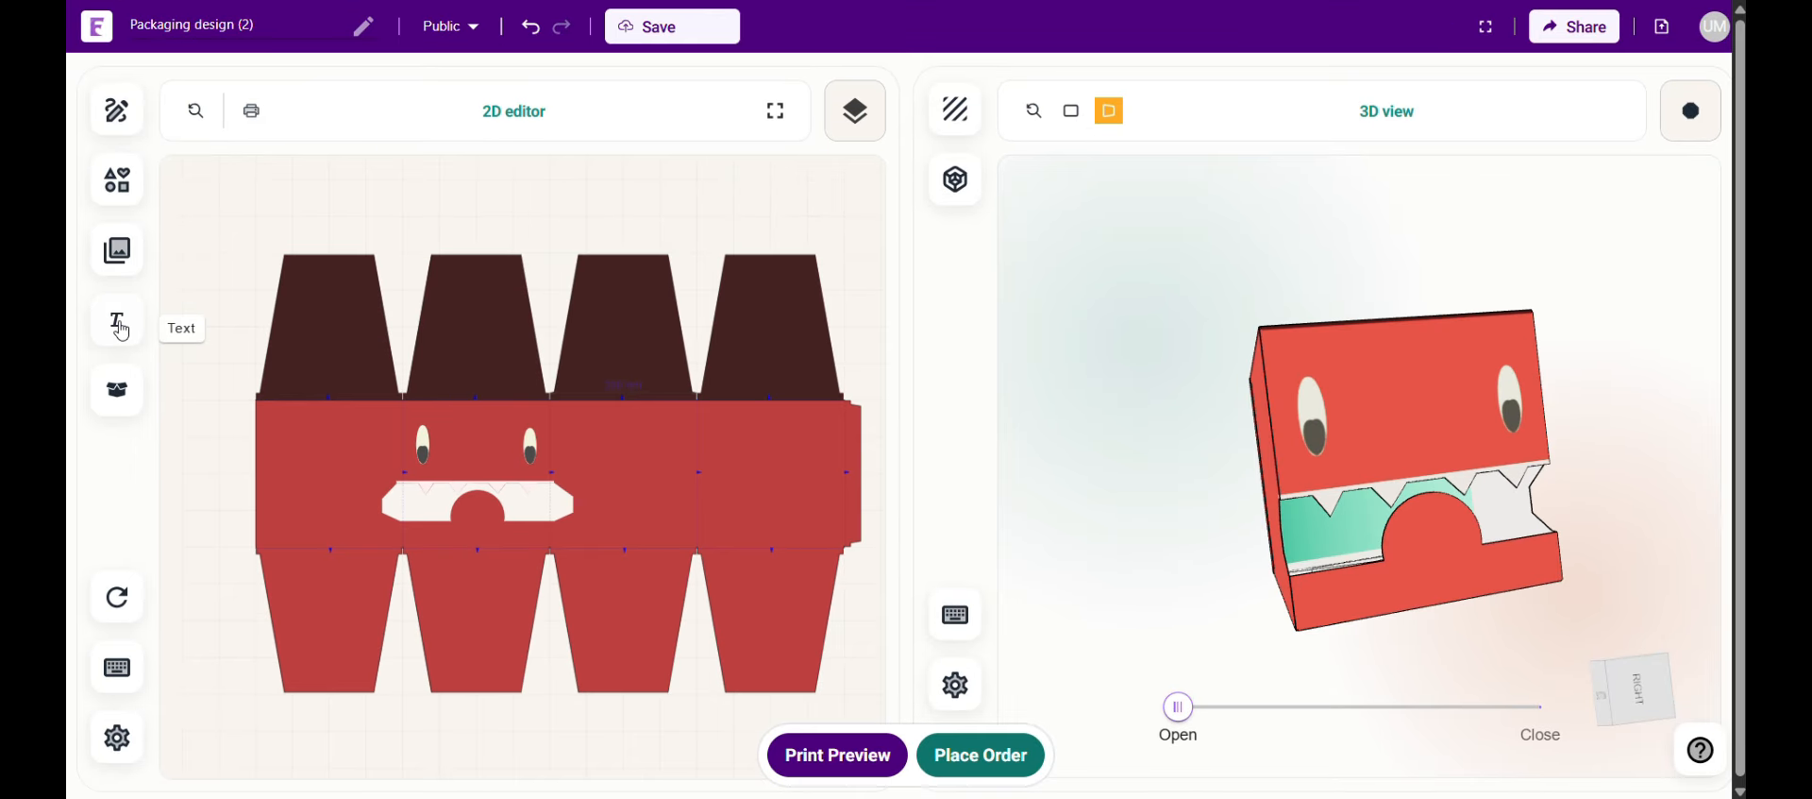
# Add the text TOMATIER between the eyes and set its font size to 18
pyautogui.click(122, 323)
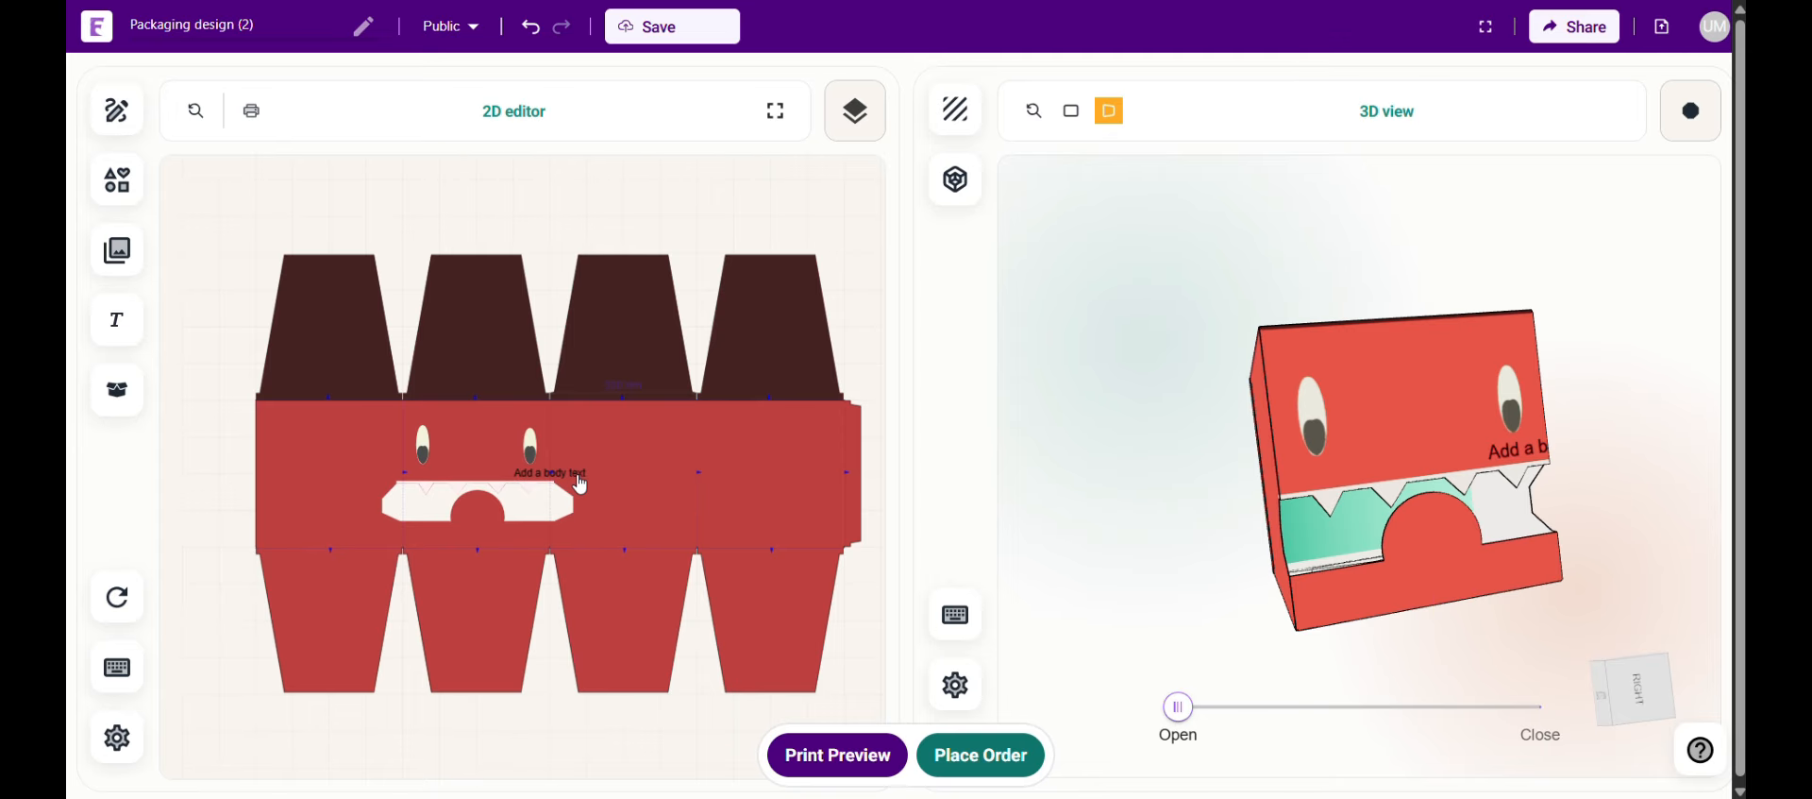
pyautogui.click(583, 484)
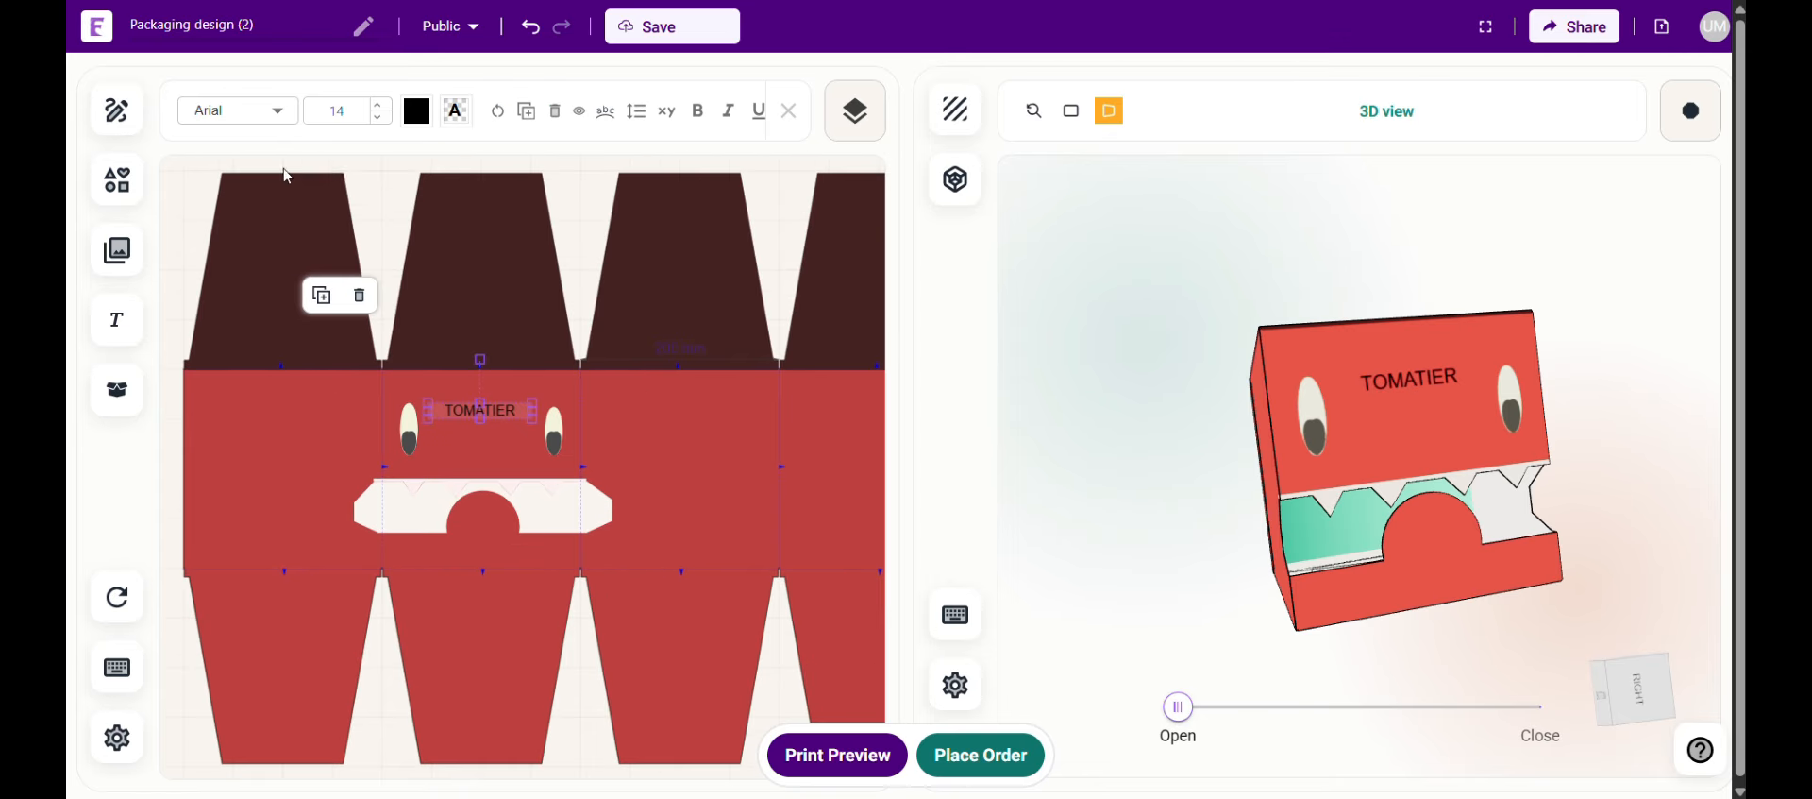
pyautogui.click(238, 110)
pyautogui.click(317, 110)
pyautogui.write('18')
pyautogui.press('Return')
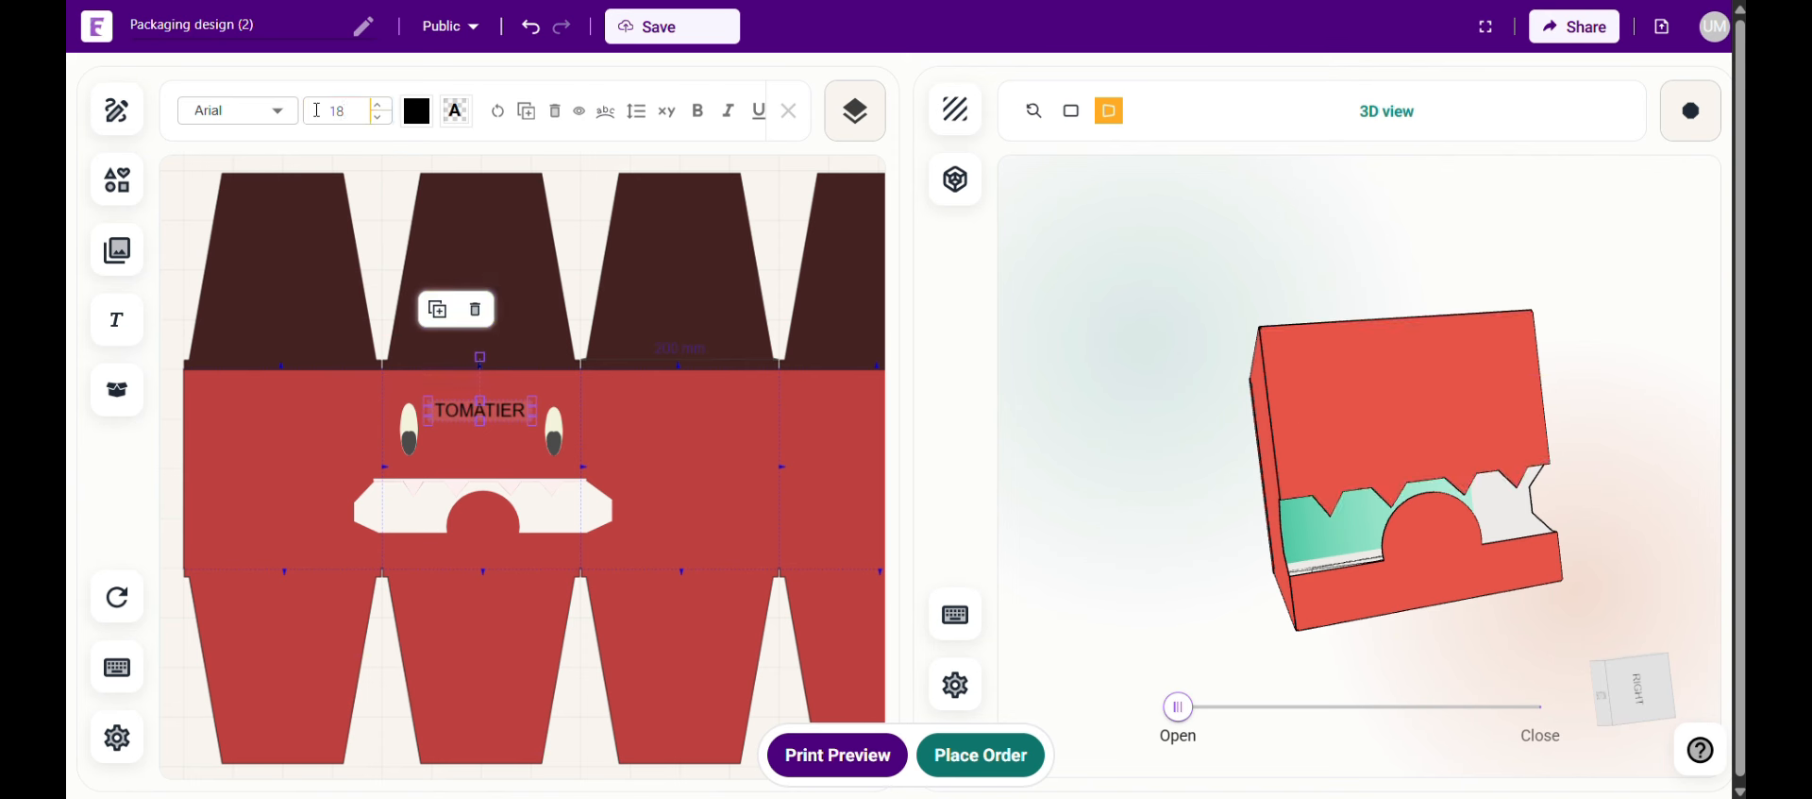
# Try the Oxygen font on the TOMATIER text
pyautogui.click(238, 110)
pyautogui.scroll(-3, 248, 255)
pyautogui.scroll(-6, 247, 255)
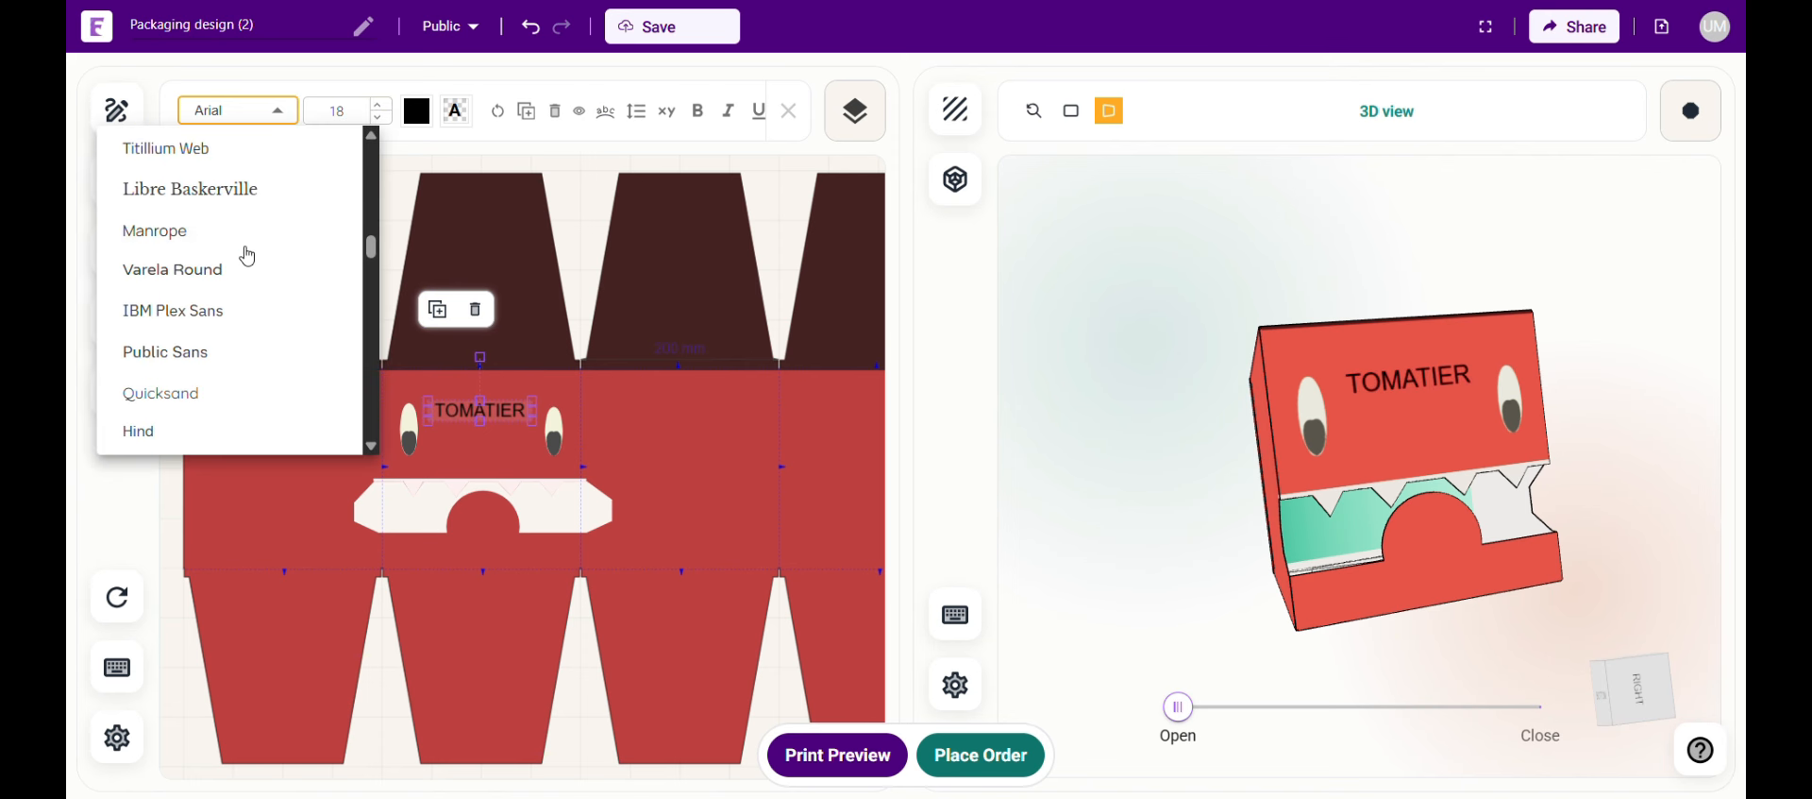
pyautogui.scroll(2, 247, 255)
pyautogui.click(132, 211)
# Set the font of the TOMATIER text to Arvo
pyautogui.click(238, 111)
pyautogui.scroll(-4, 271, 317)
pyautogui.scroll(-8, 269, 314)
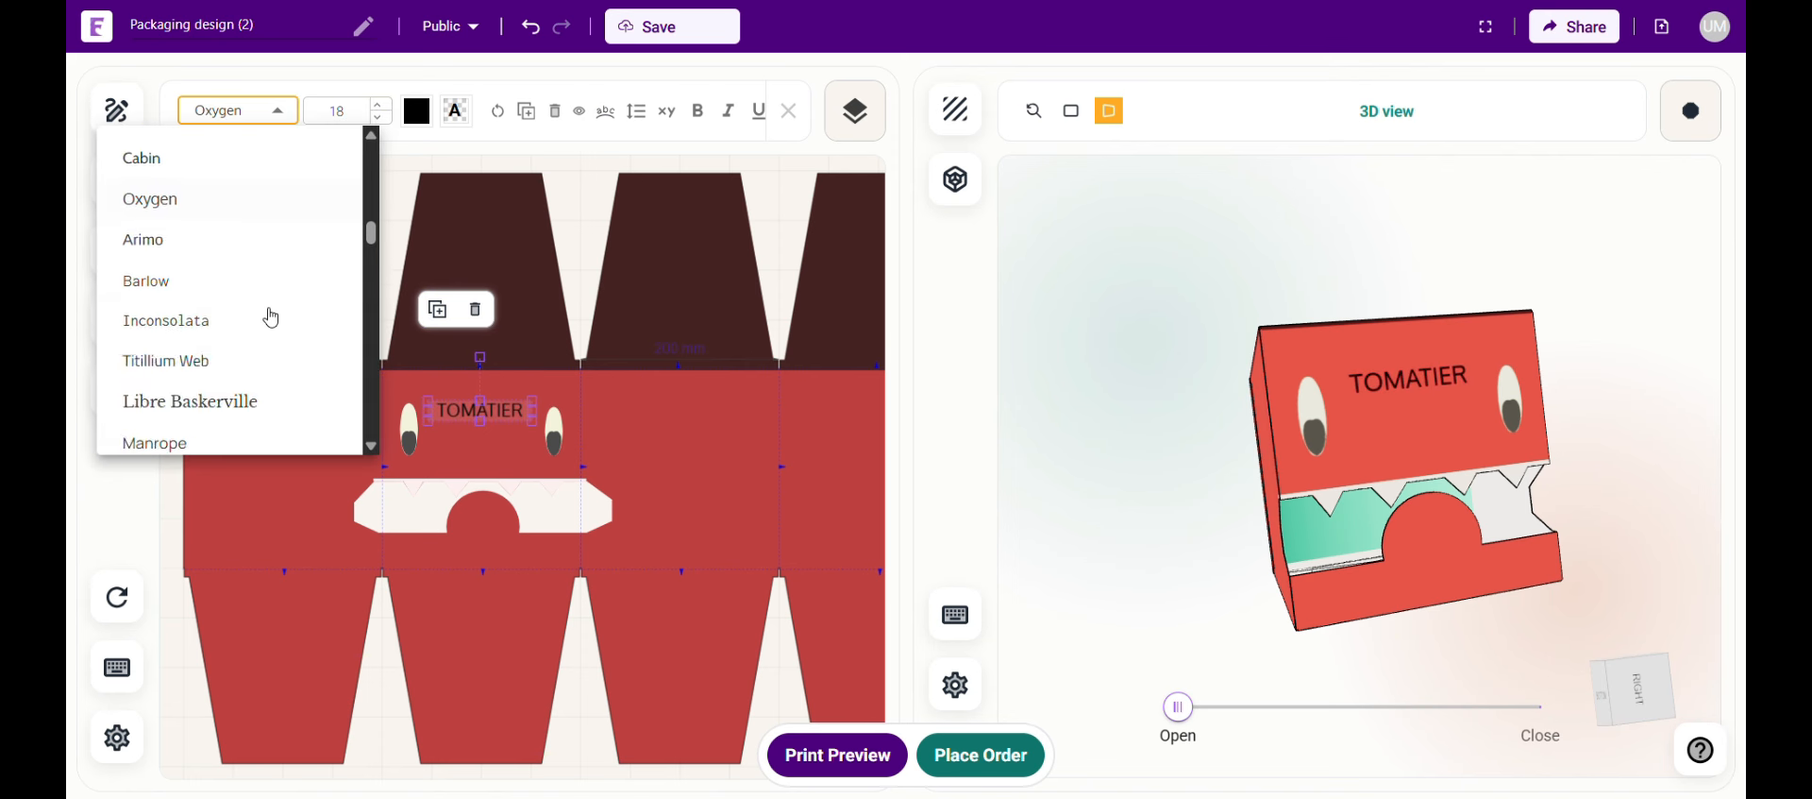
pyautogui.scroll(2, 269, 315)
pyautogui.click(168, 307)
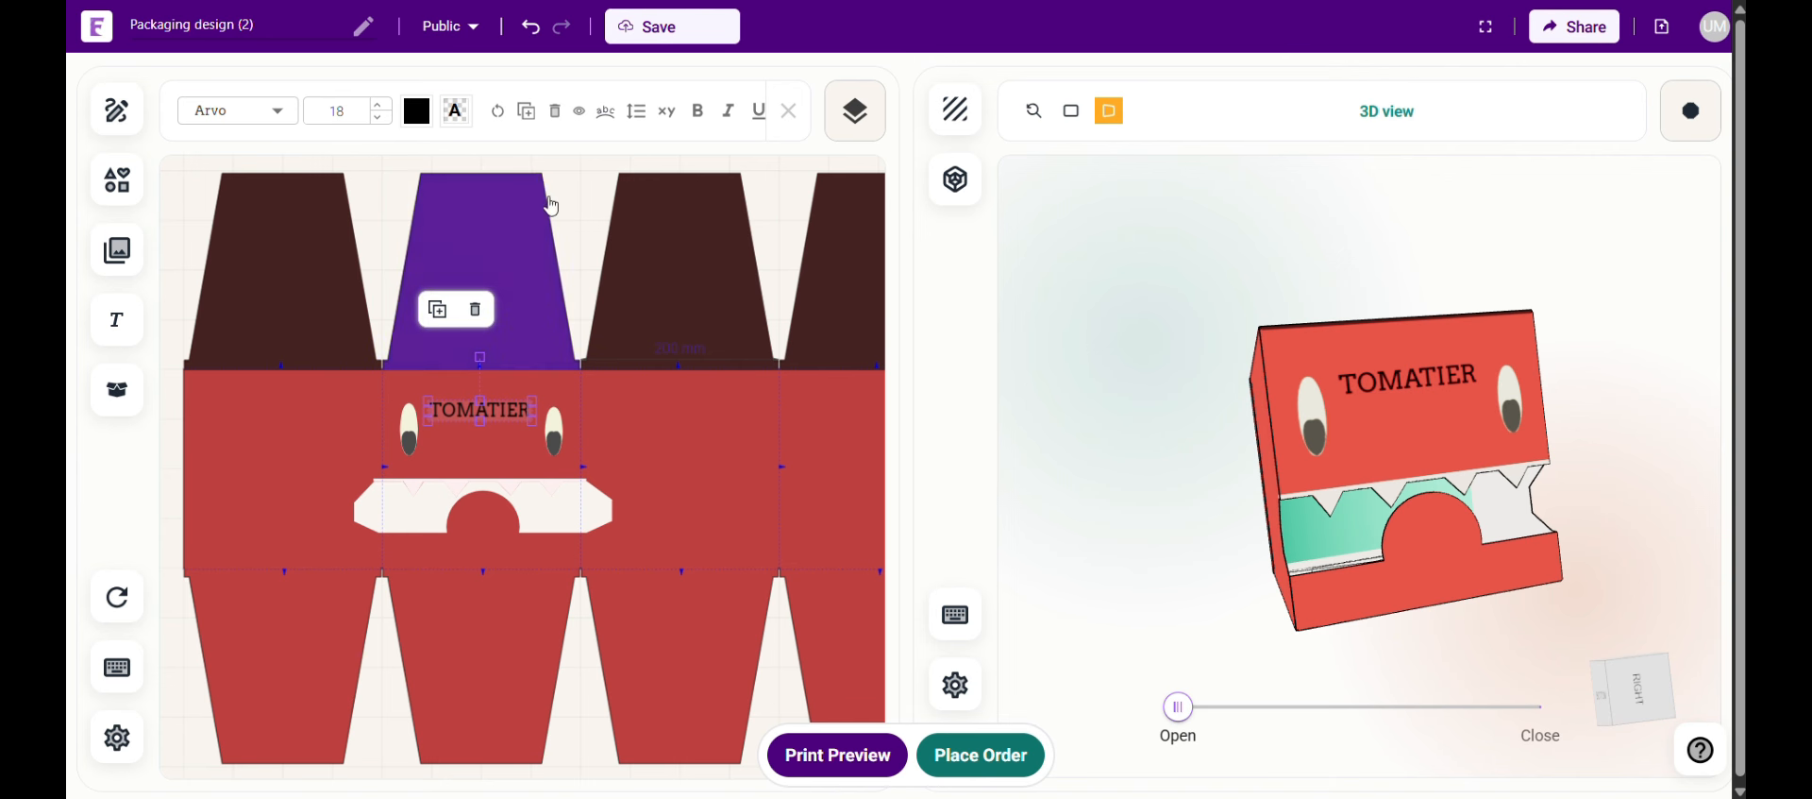
pyautogui.click(606, 114)
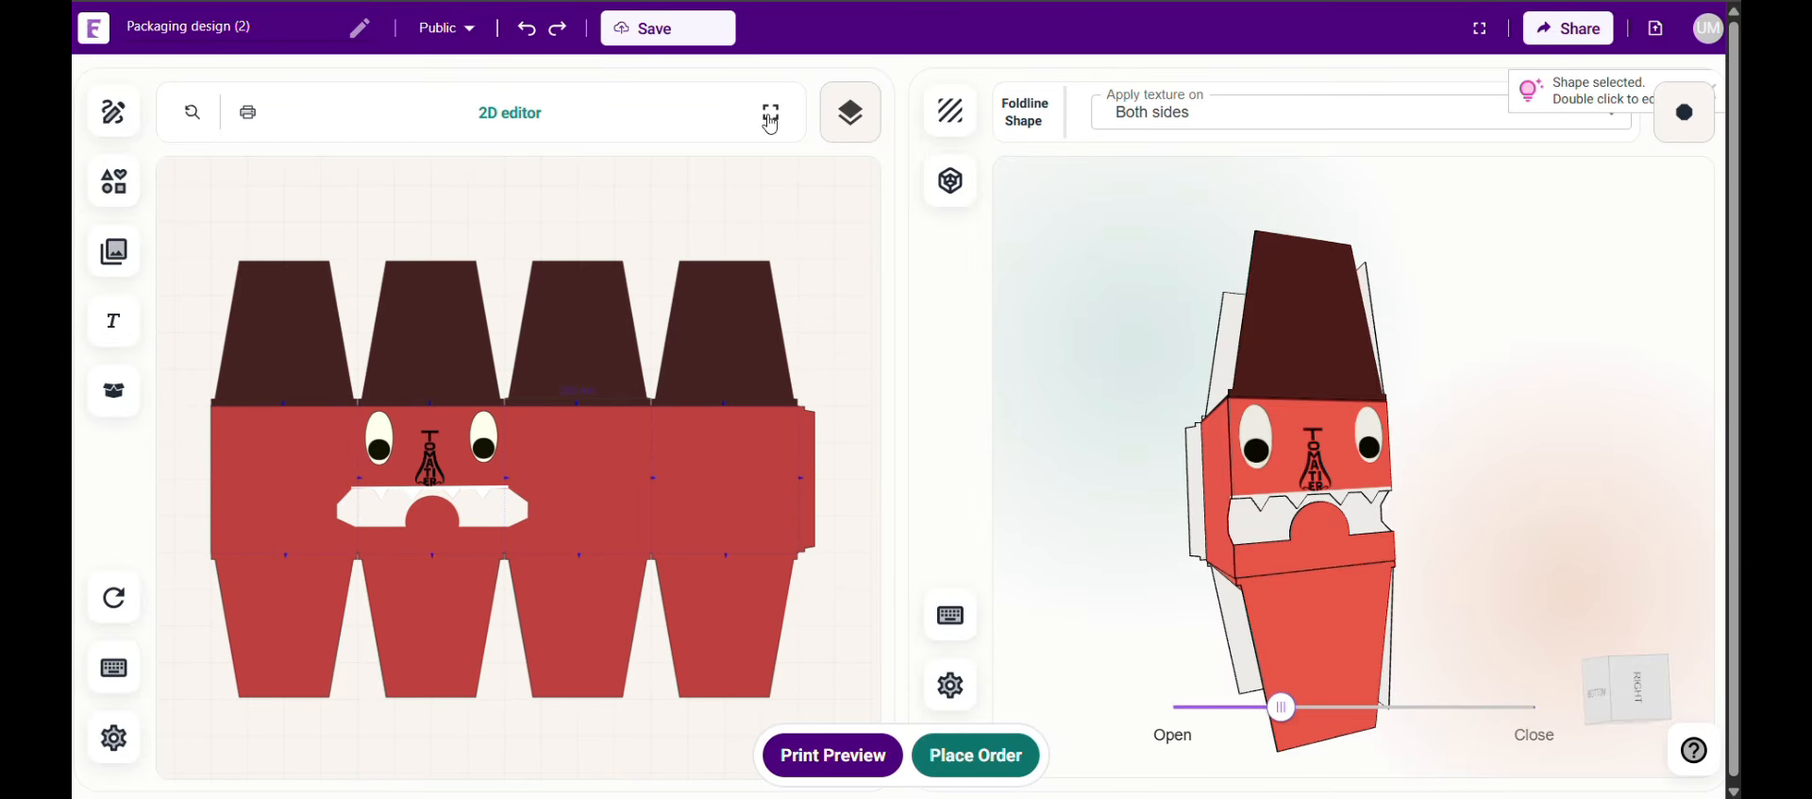
# Replace the top lock with Strip Lock 1 and the bottom lock with Crosstuck 1
pyautogui.click(436, 284)
pyautogui.click(325, 539)
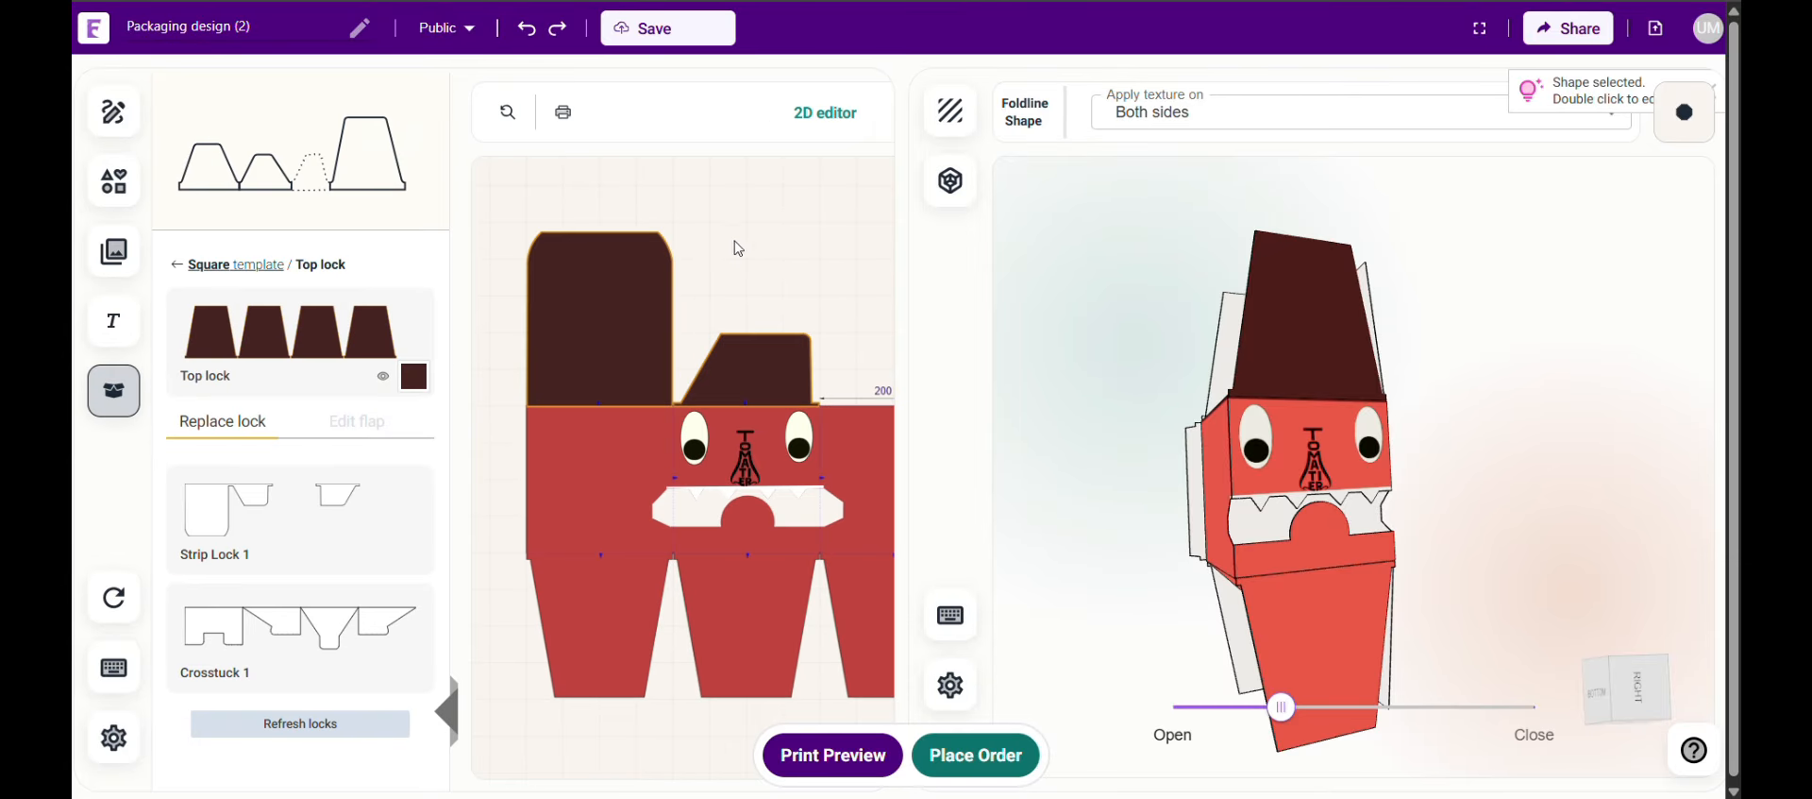
pyautogui.click(639, 600)
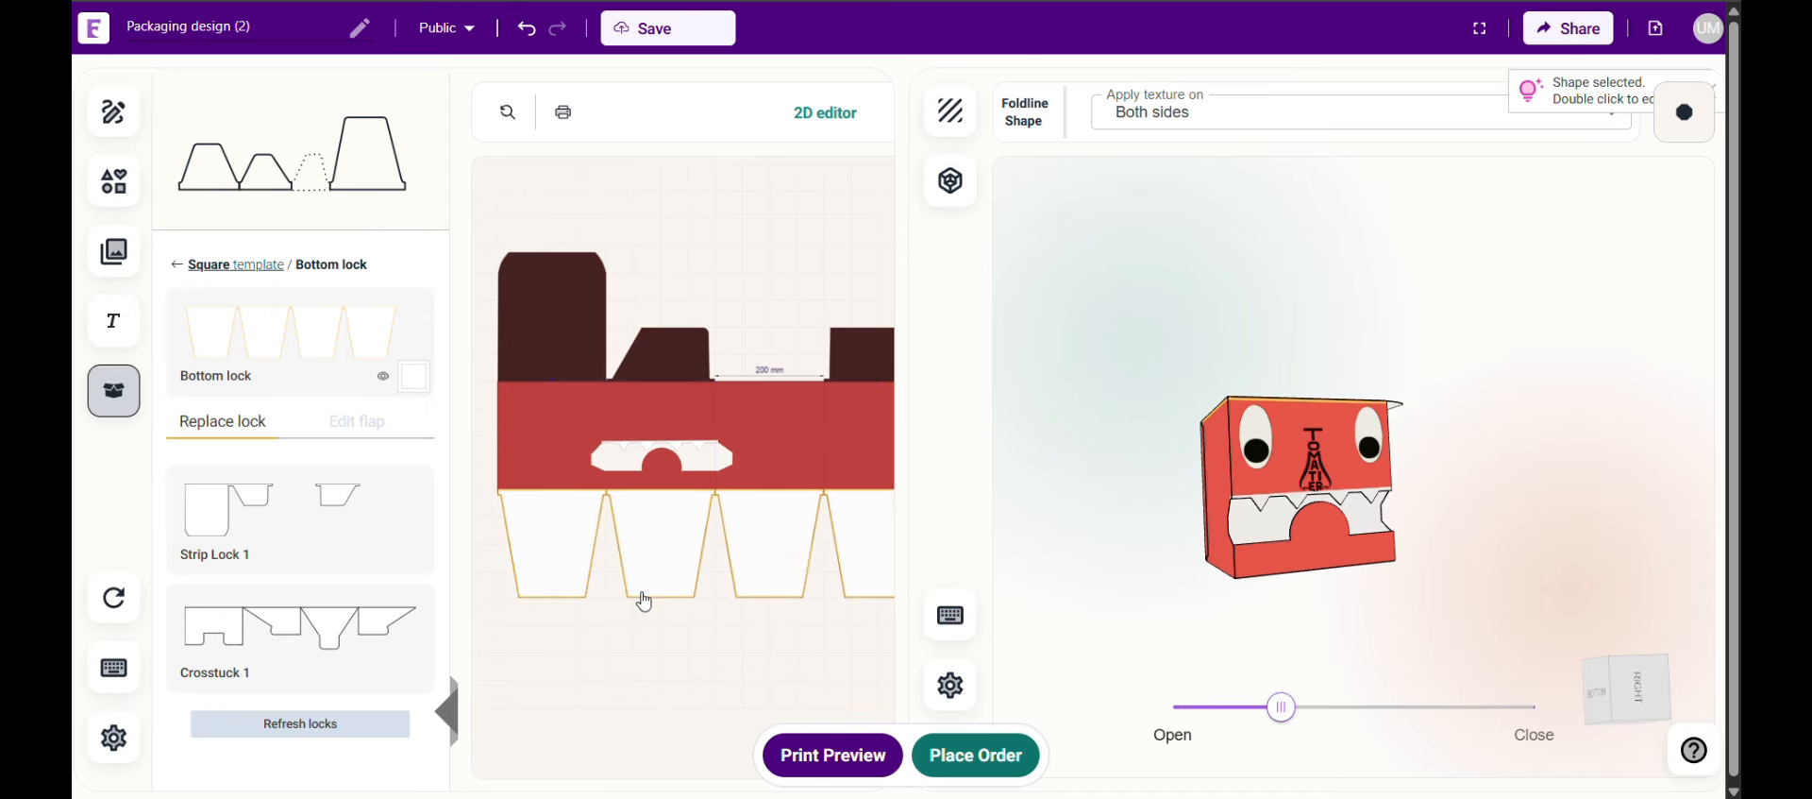
pyautogui.click(327, 660)
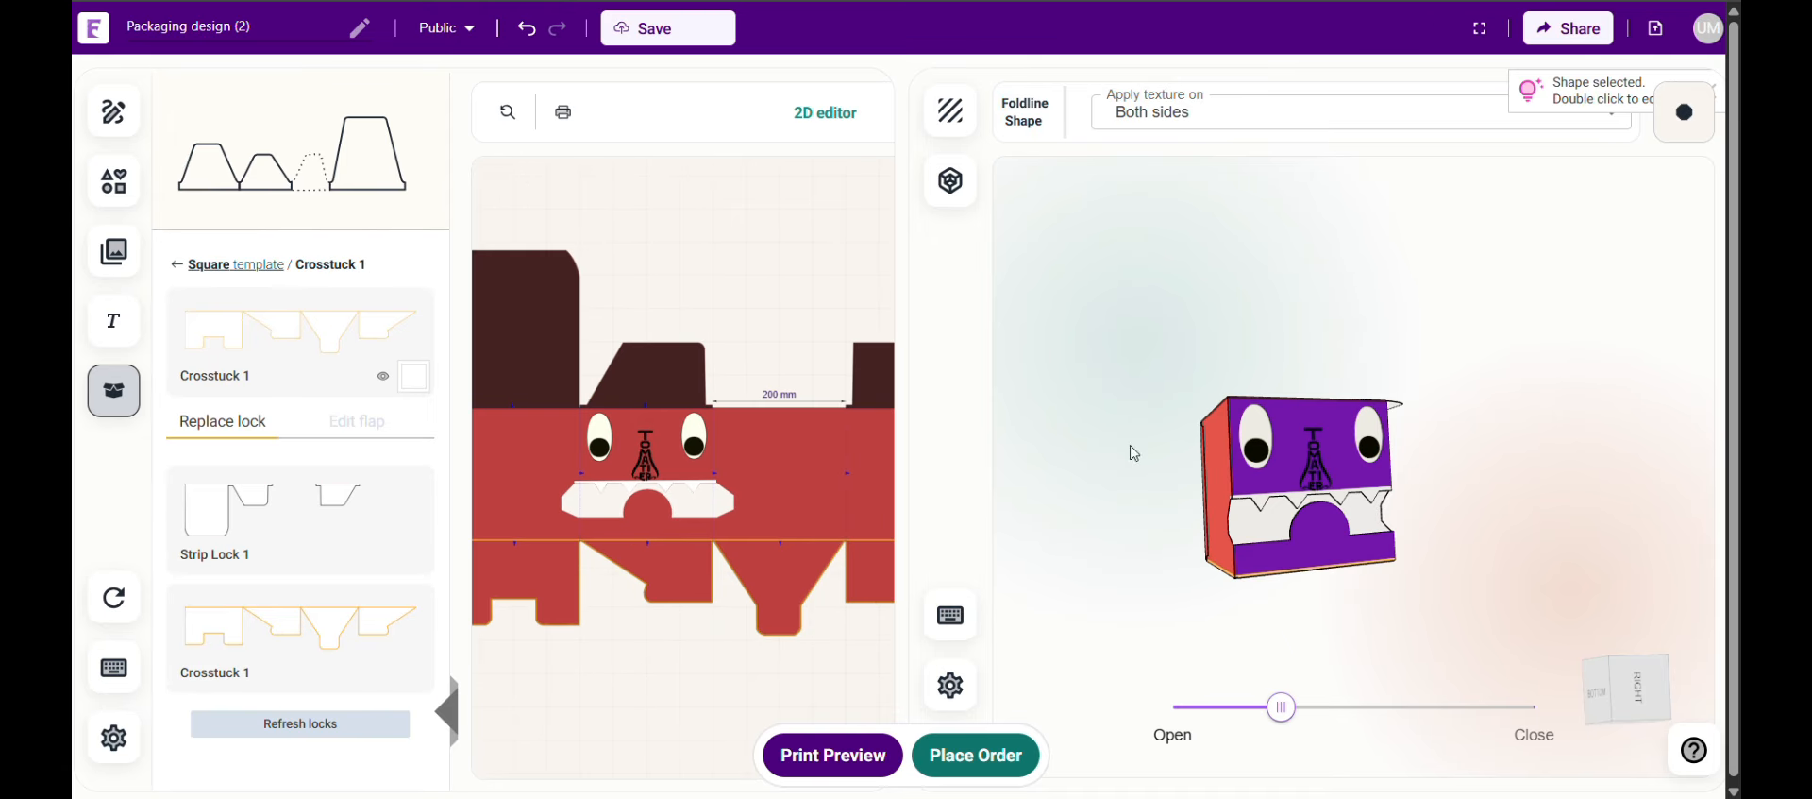
# Close the lock settings, partly unfold the 3D package and examine its new top and bottom locks from different angles
pyautogui.moveTo(1134, 453); pyautogui.dragTo(1365, 625)
pyautogui.click(452, 722)
pyautogui.click(557, 383)
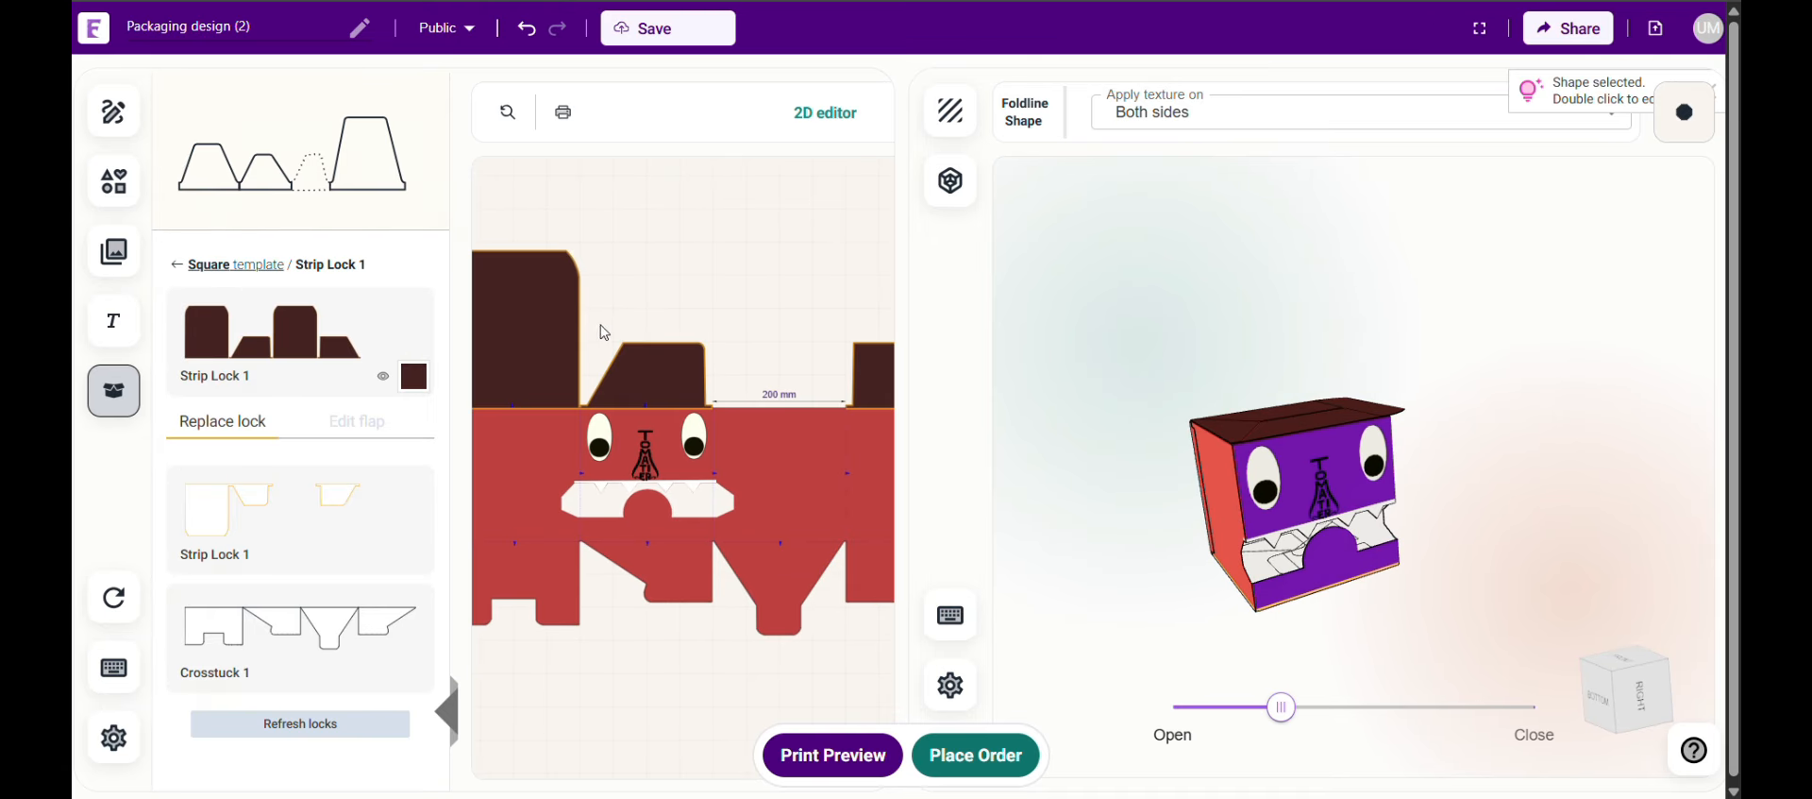
pyautogui.click(552, 354)
pyautogui.click(493, 703)
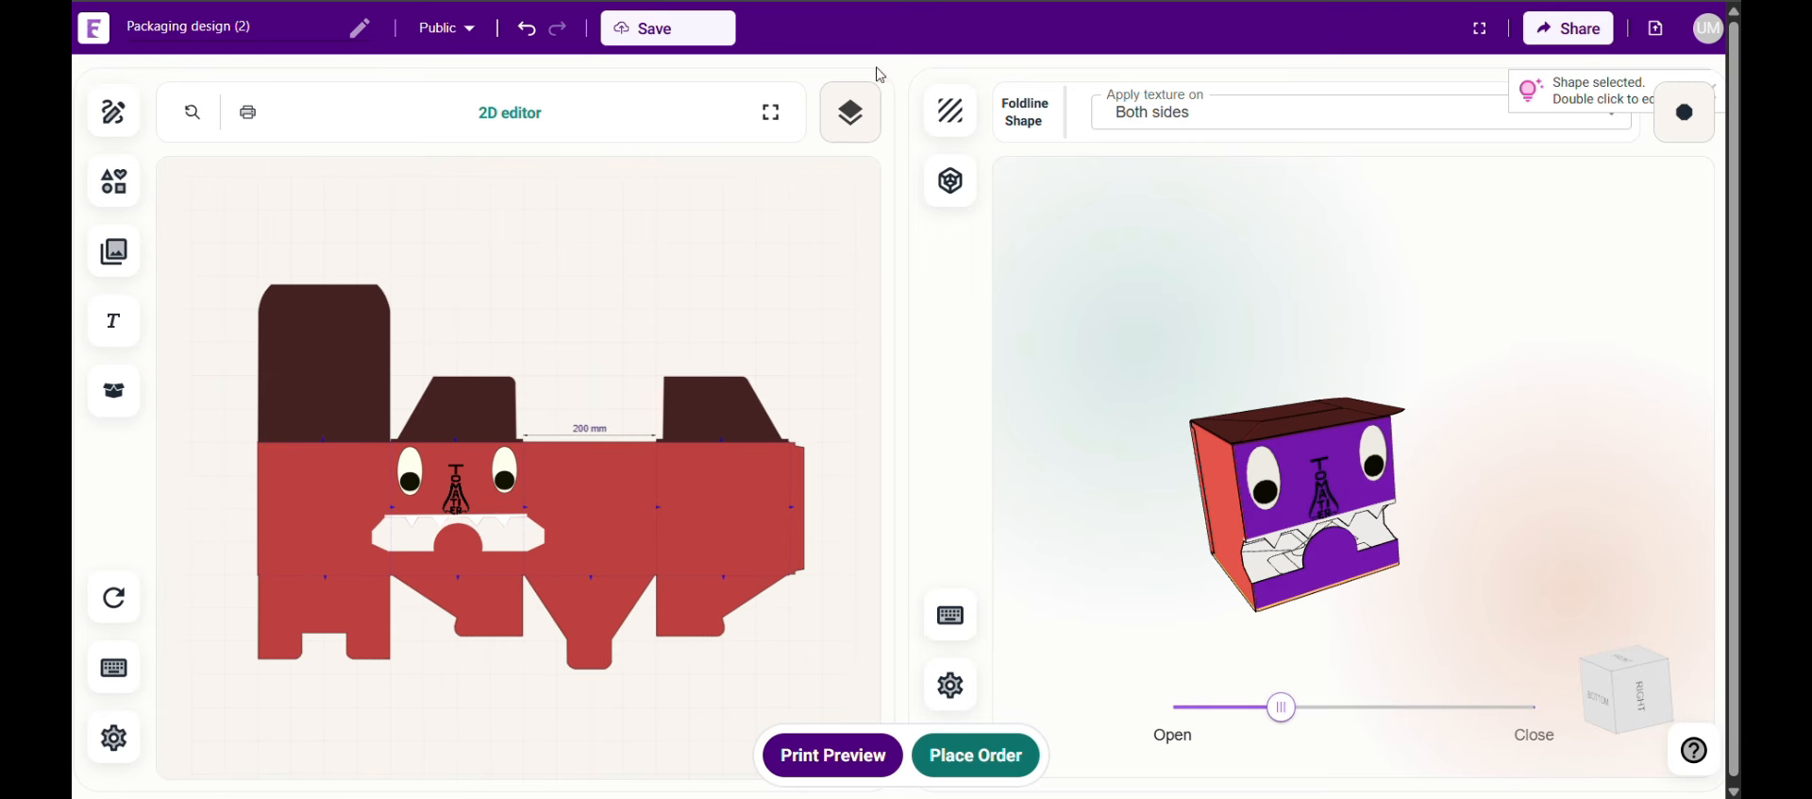
pyautogui.moveTo(1236, 751); pyautogui.dragTo(1210, 749)
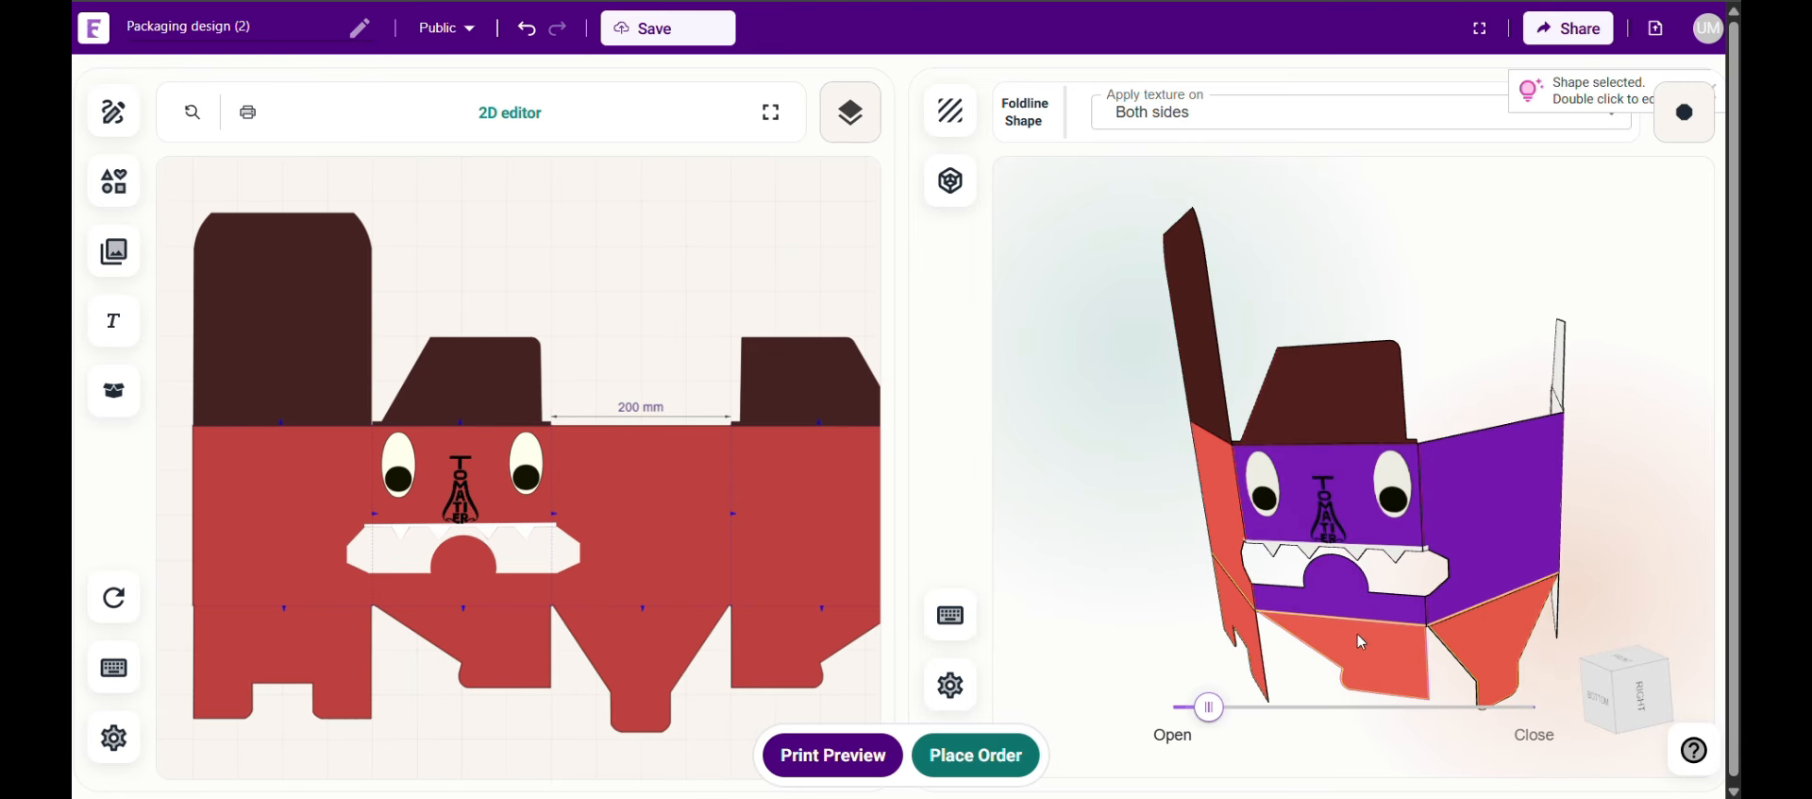
pyautogui.moveTo(1363, 639); pyautogui.dragTo(1379, 556)
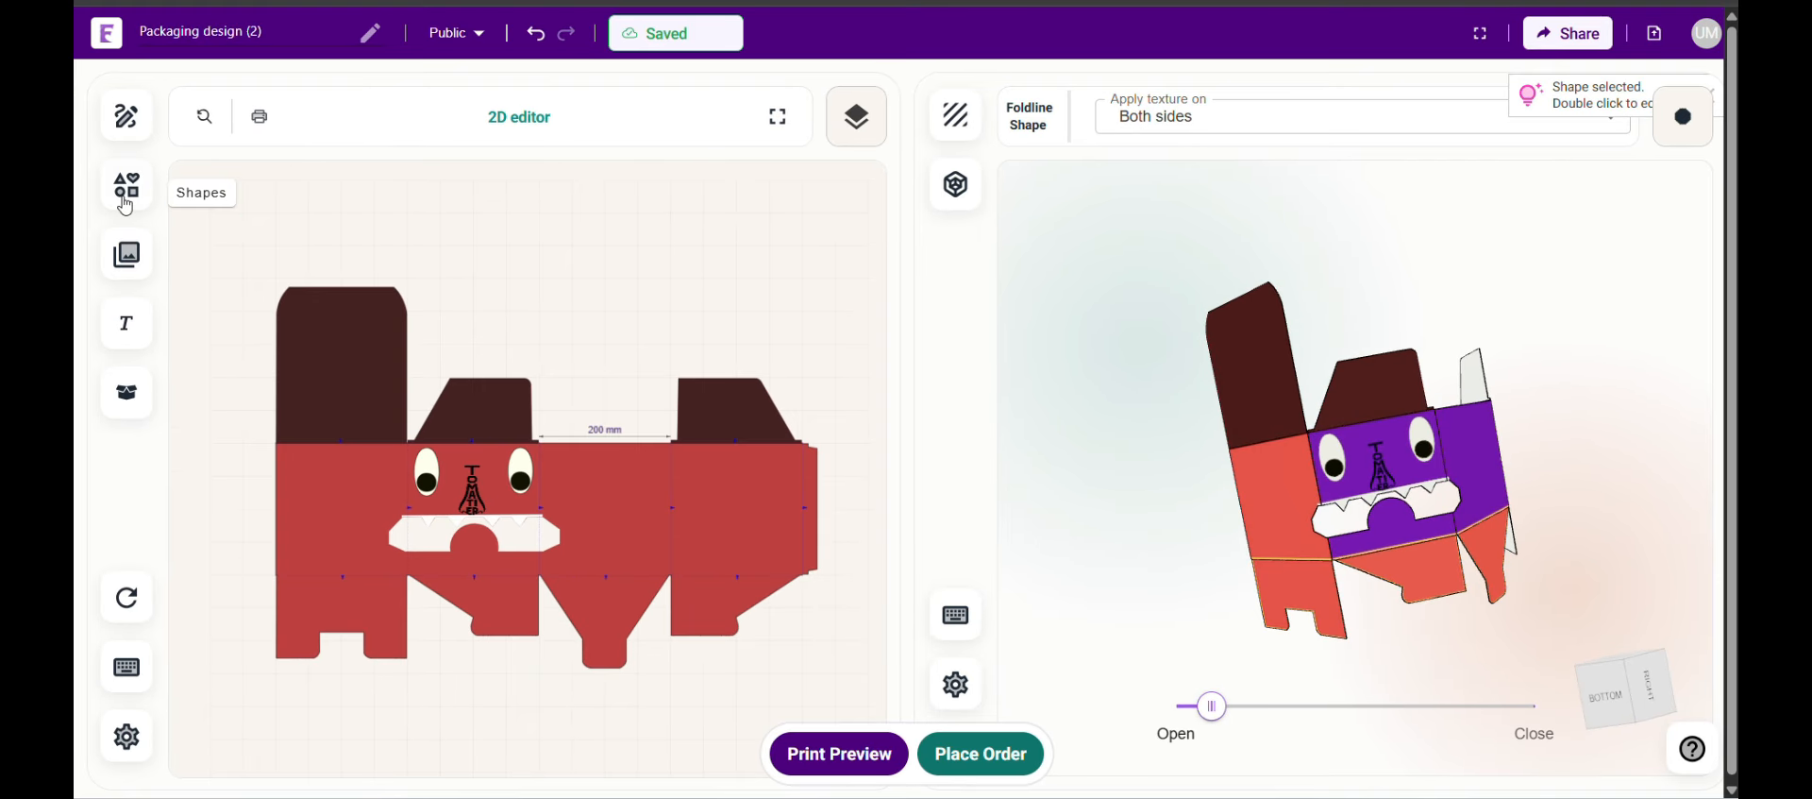
# Upload the Tomato-removebg-preview image and place it on the box layout
pyautogui.click(123, 274)
pyautogui.click(342, 194)
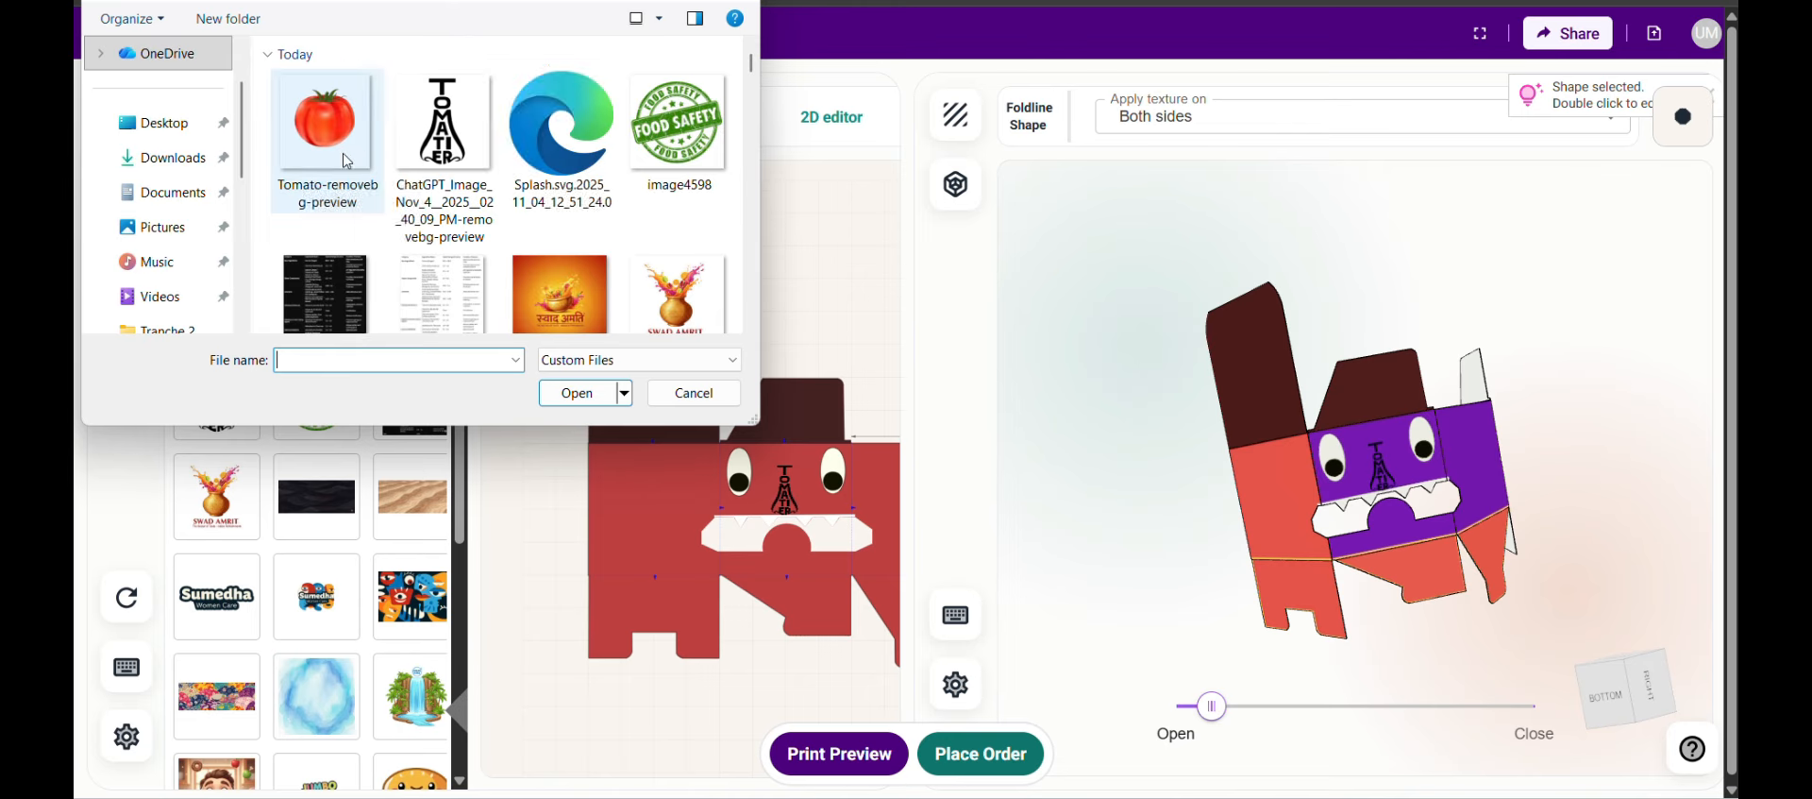
pyautogui.click(330, 142)
pyautogui.click(571, 391)
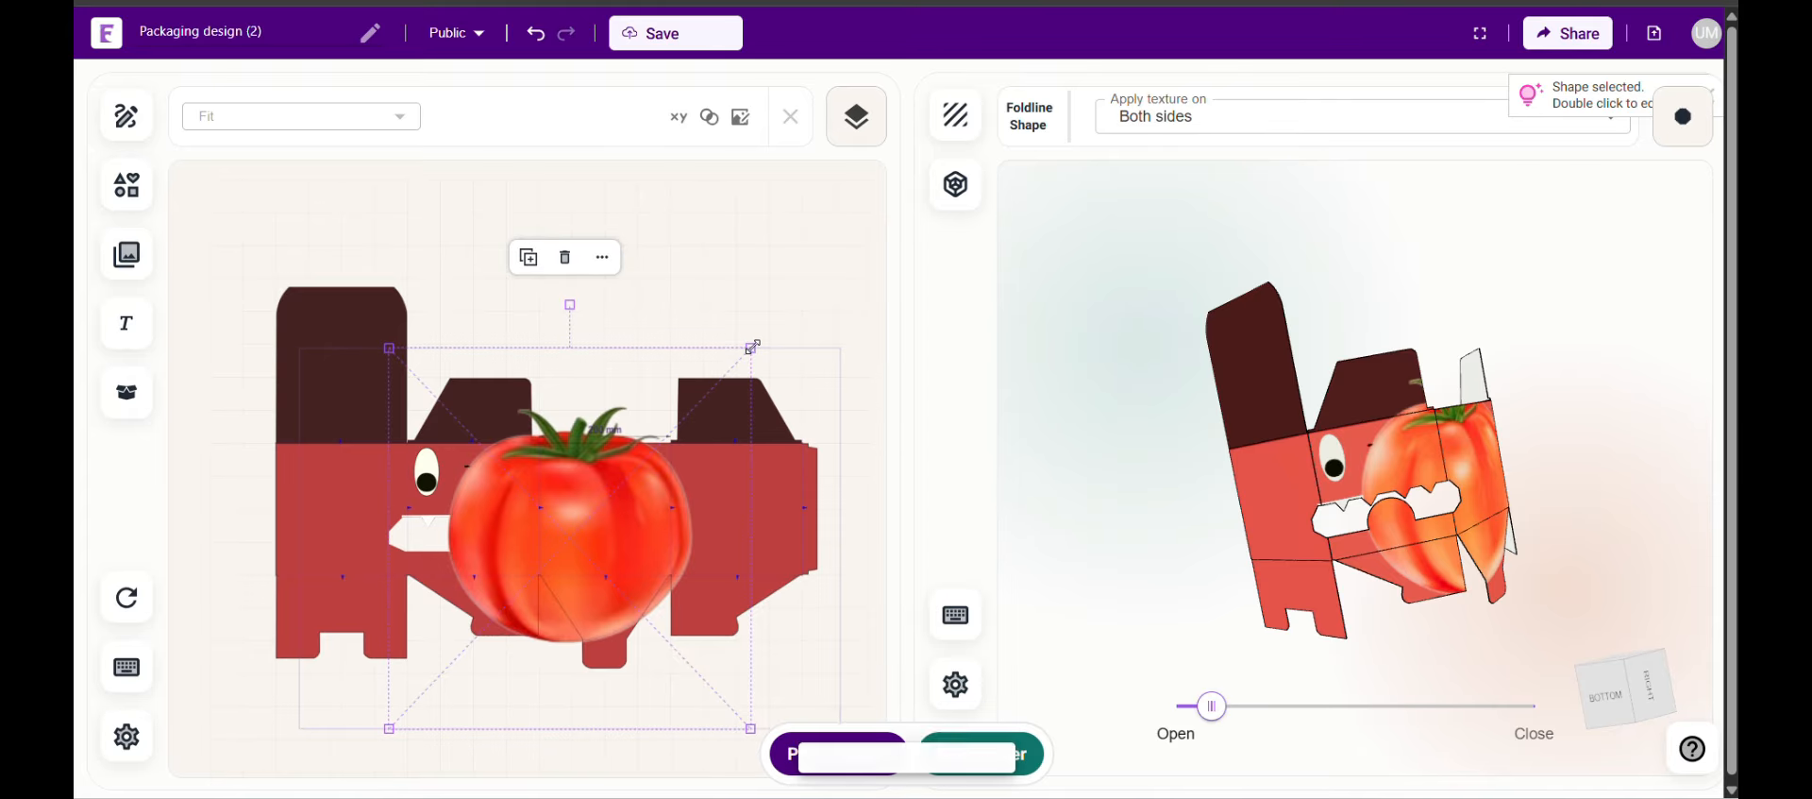
# Scale the tomato image down to a small fraction of its size, to suit the monster's mouth
pyautogui.moveTo(752, 347); pyautogui.dragTo(584, 525)
pyautogui.click(642, 751)
pyautogui.click(477, 672)
pyautogui.scroll(5, 477, 672)
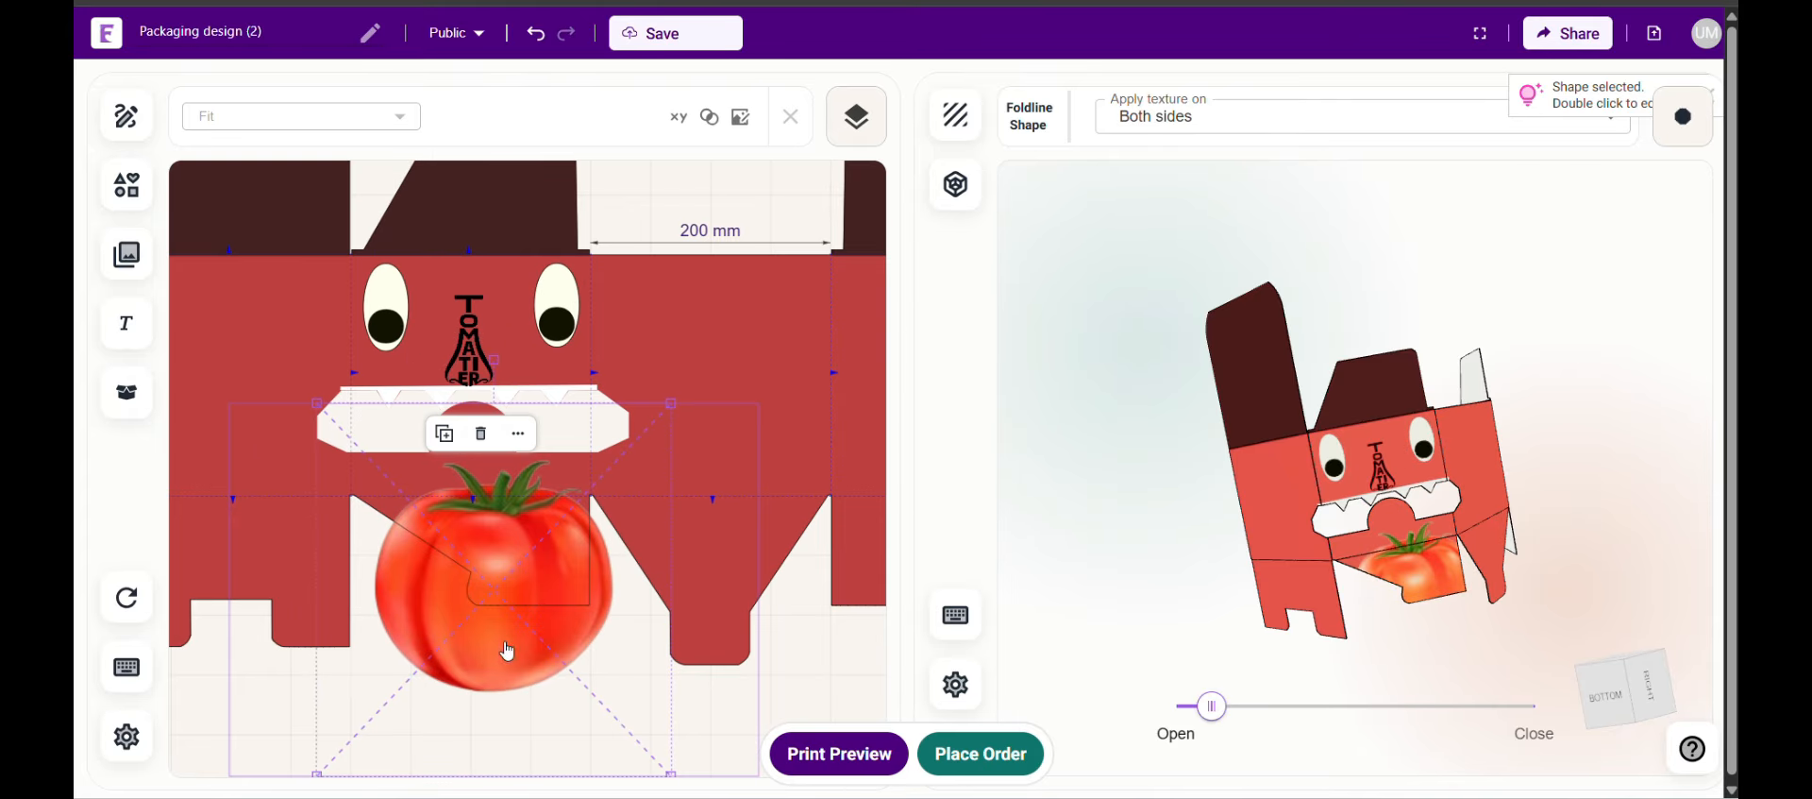
pyautogui.click(673, 774)
pyautogui.click(675, 782)
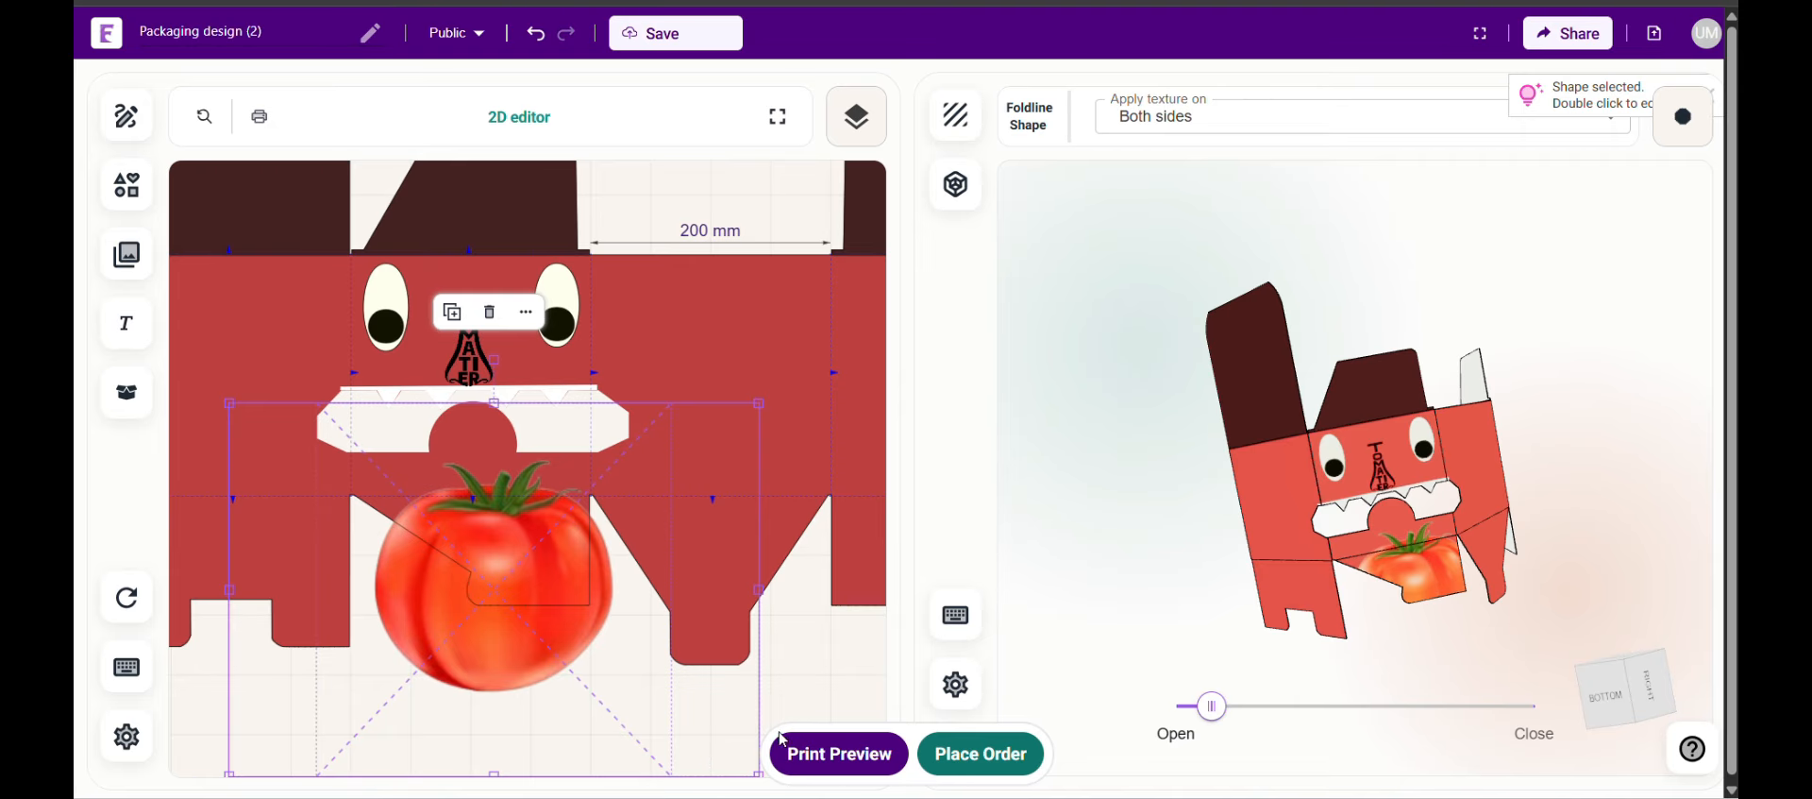
pyautogui.click(550, 694)
pyautogui.moveTo(667, 774); pyautogui.dragTo(457, 549)
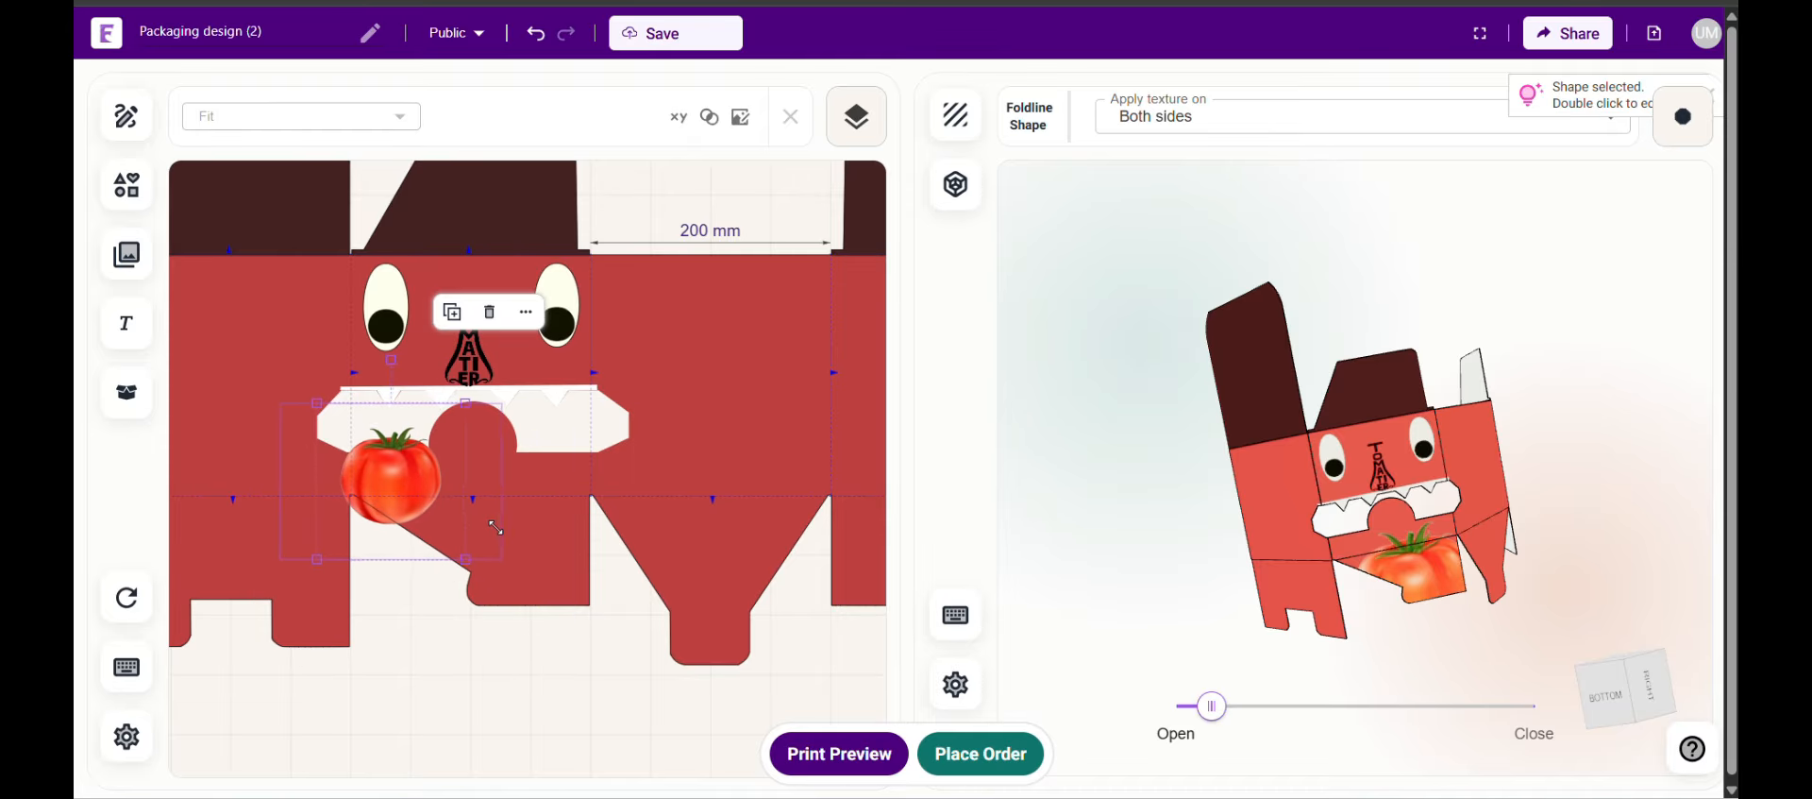
# Place the tomato in the monster's mouth, below the TOMATIER text and overlapping the lower jaw
pyautogui.click(558, 728)
pyautogui.click(401, 485)
pyautogui.moveTo(401, 485); pyautogui.dragTo(484, 456)
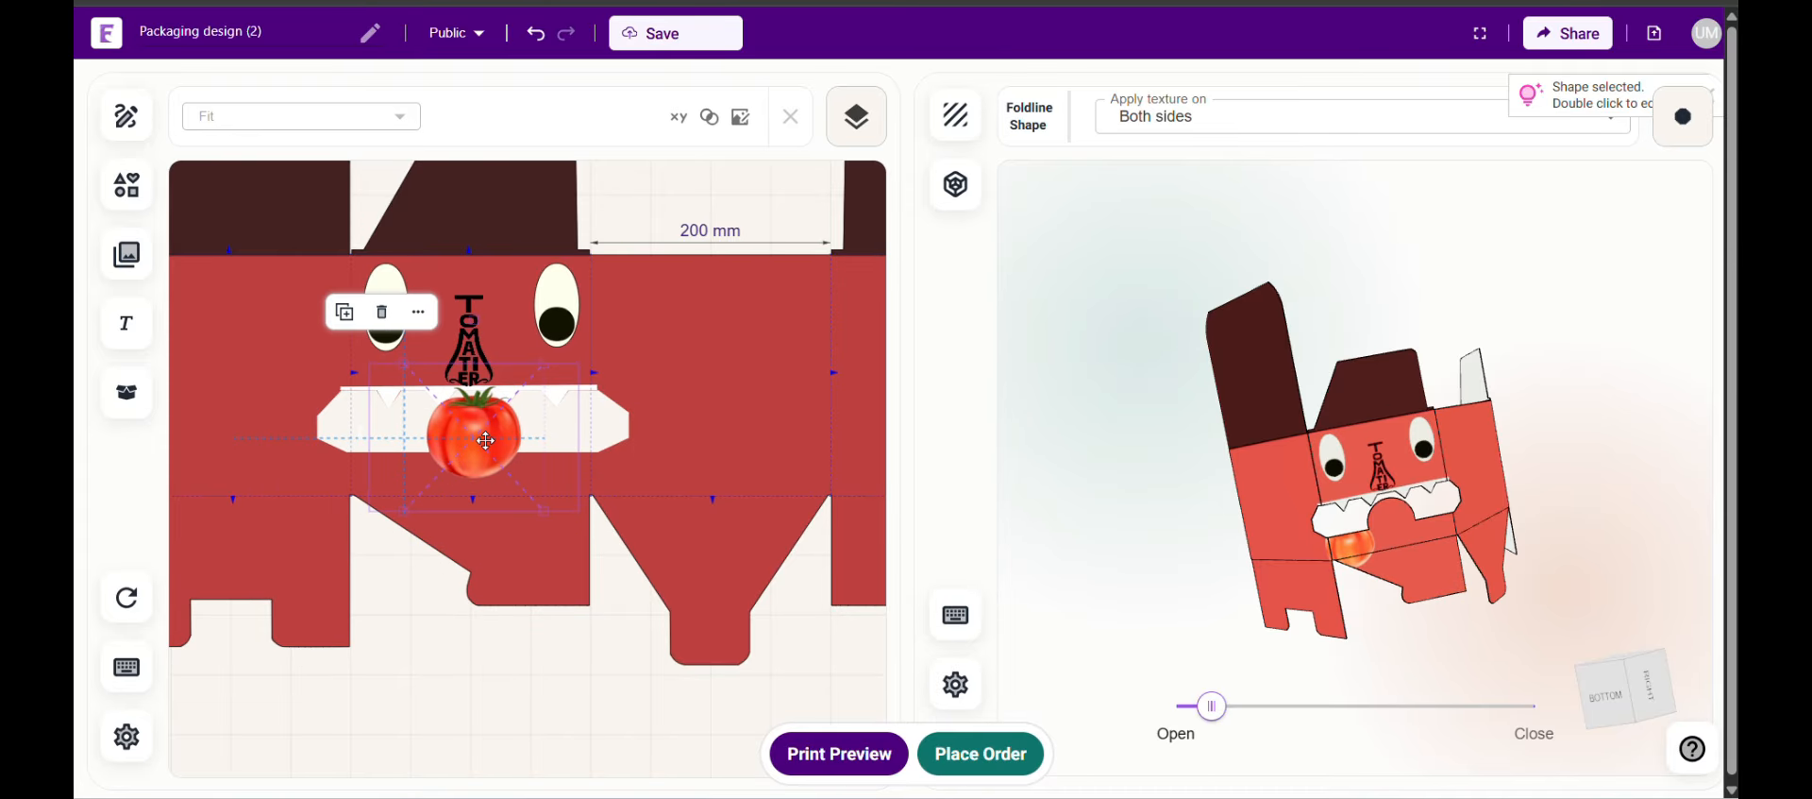
pyautogui.scroll(4, 486, 440)
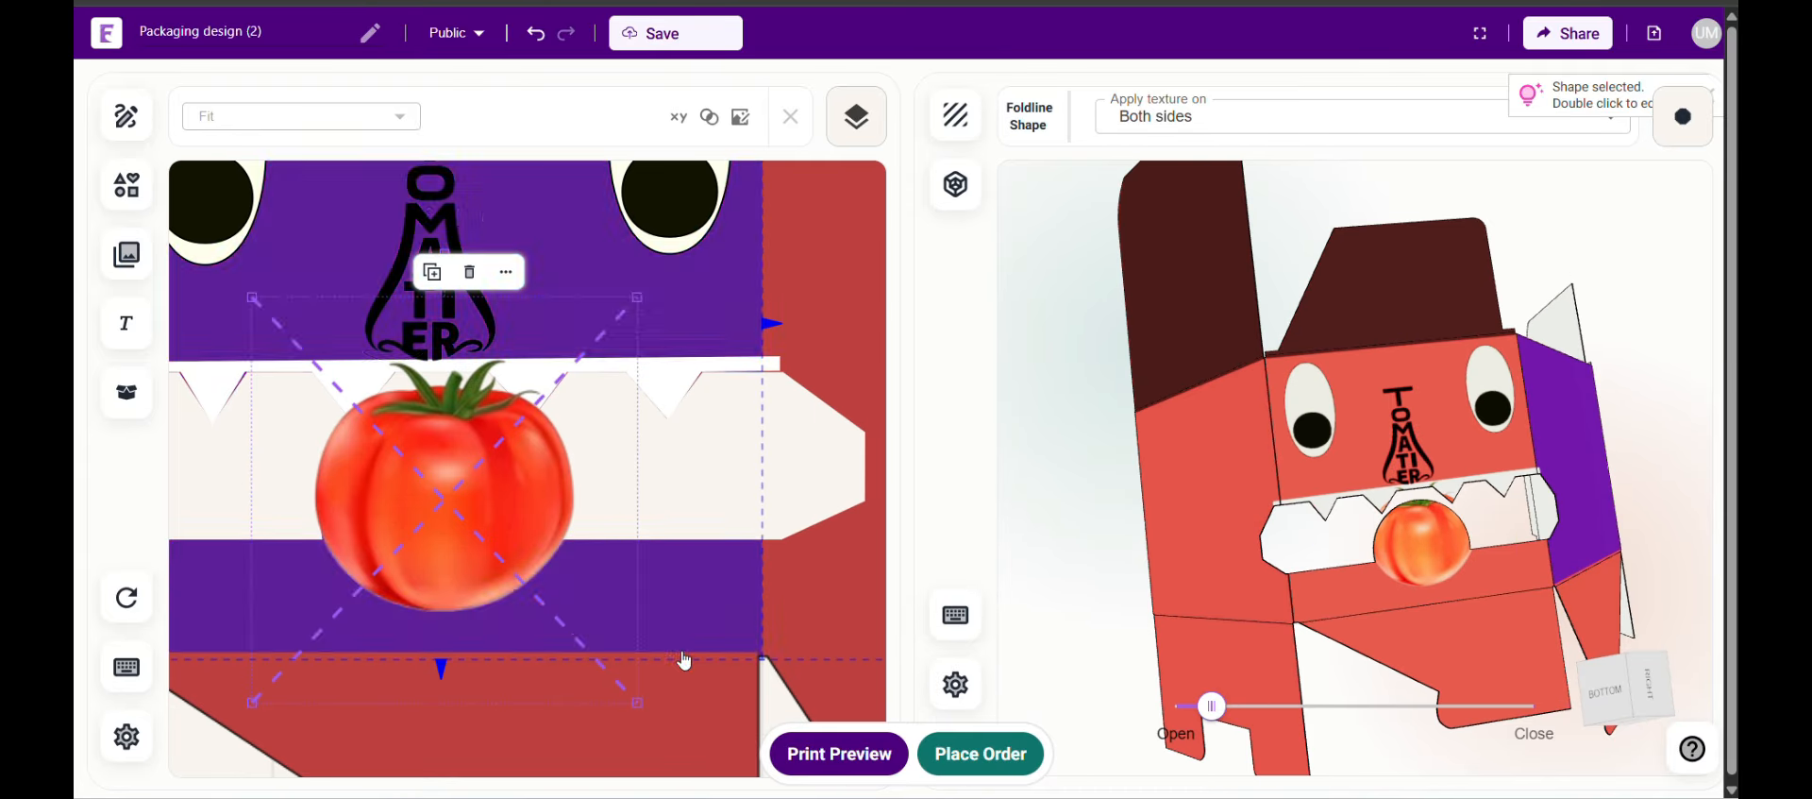
pyautogui.moveTo(469, 495); pyautogui.dragTo(479, 534)
pyautogui.scroll(-5, 757, 291)
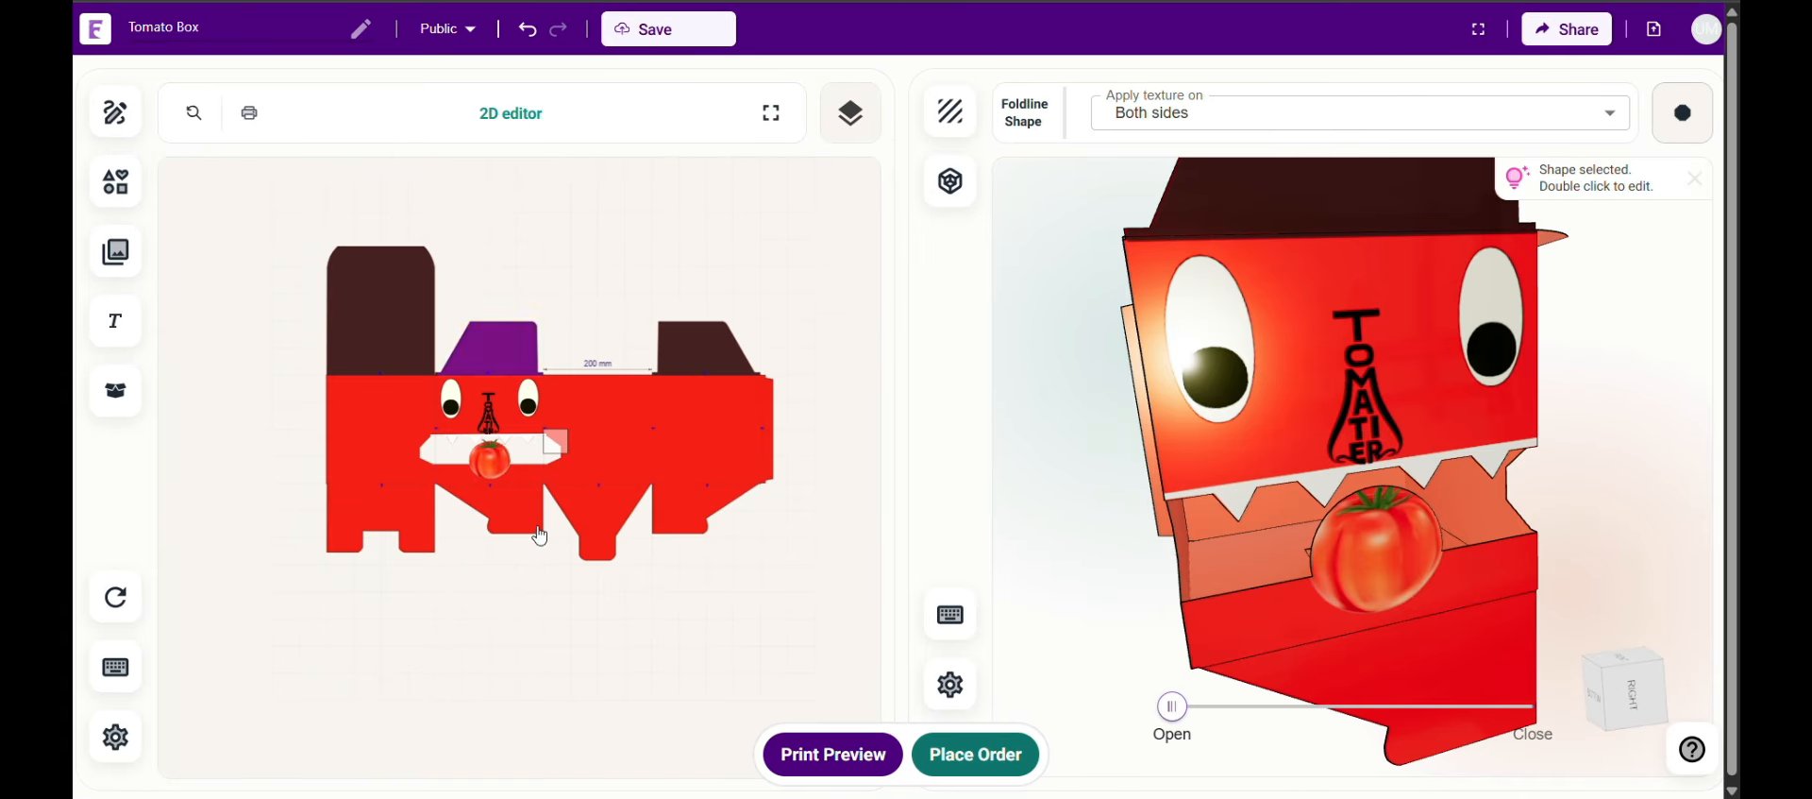
# Resize the square in the first side panel's upper-left corner into a 77 × 200 mm strip and set it to No stroke
pyautogui.click(548, 450)
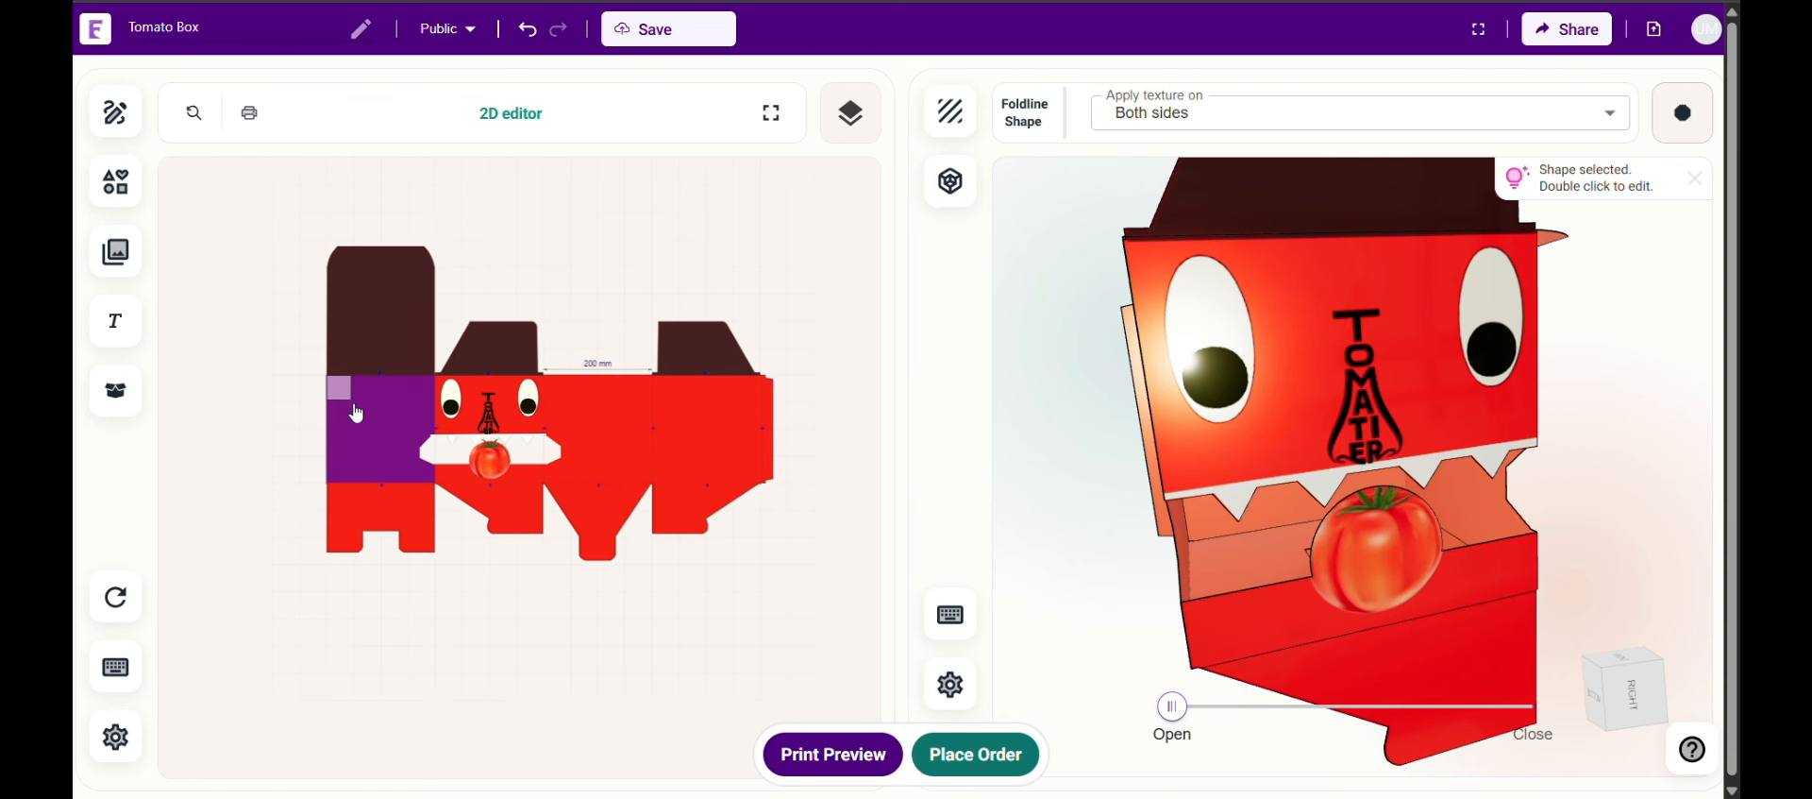
pyautogui.scroll(5, 344, 393)
pyautogui.moveTo(346, 402); pyautogui.dragTo(466, 522)
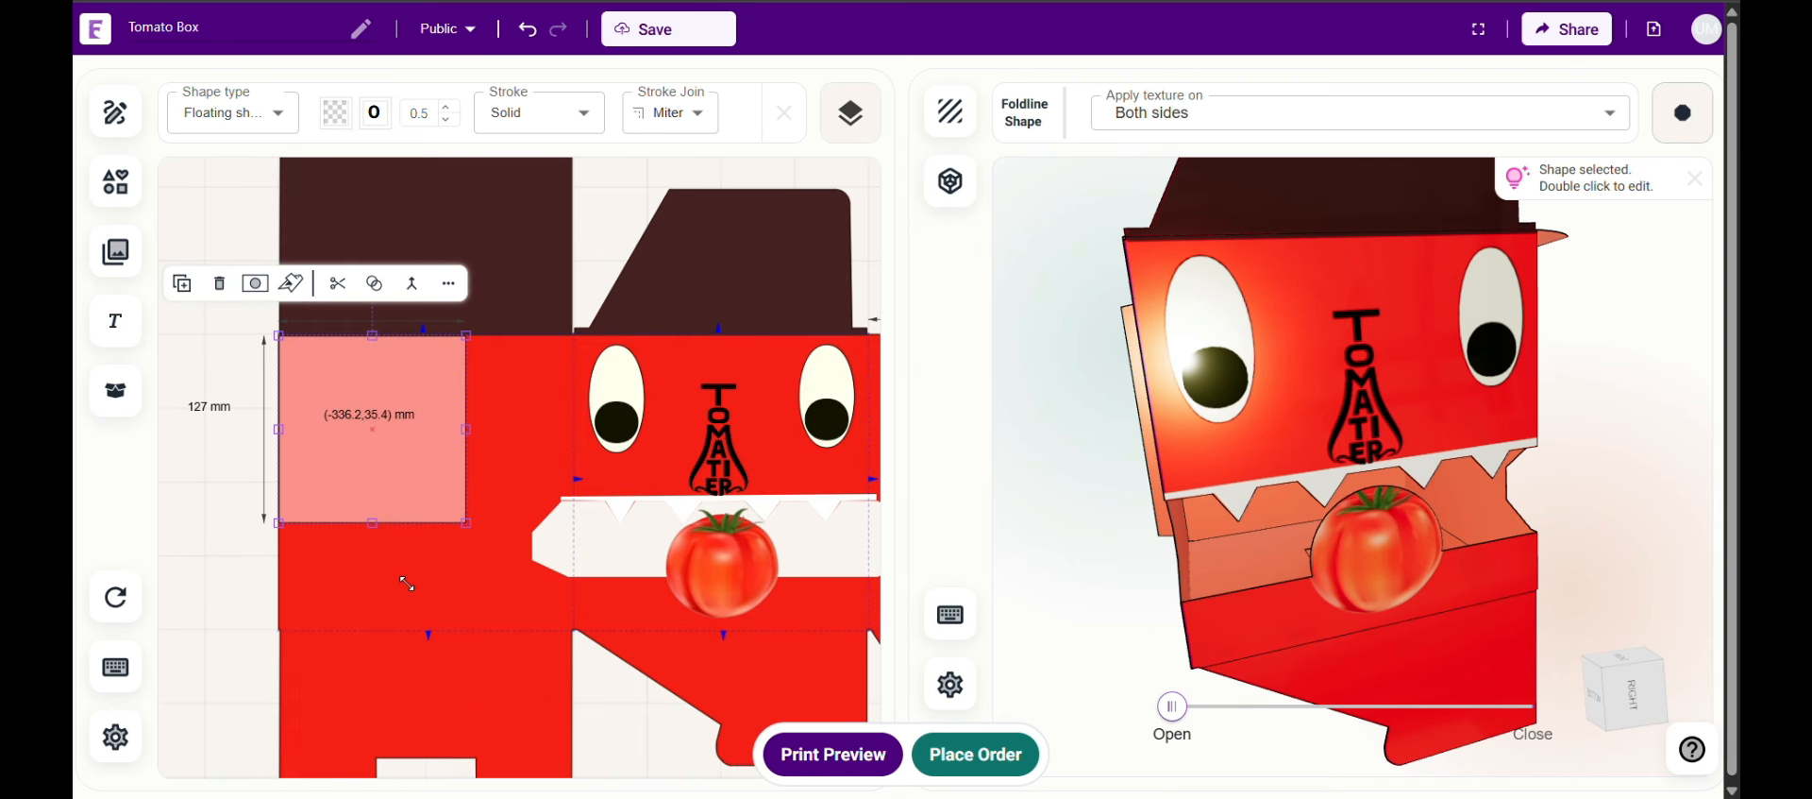
pyautogui.moveTo(466, 430); pyautogui.dragTo(393, 430)
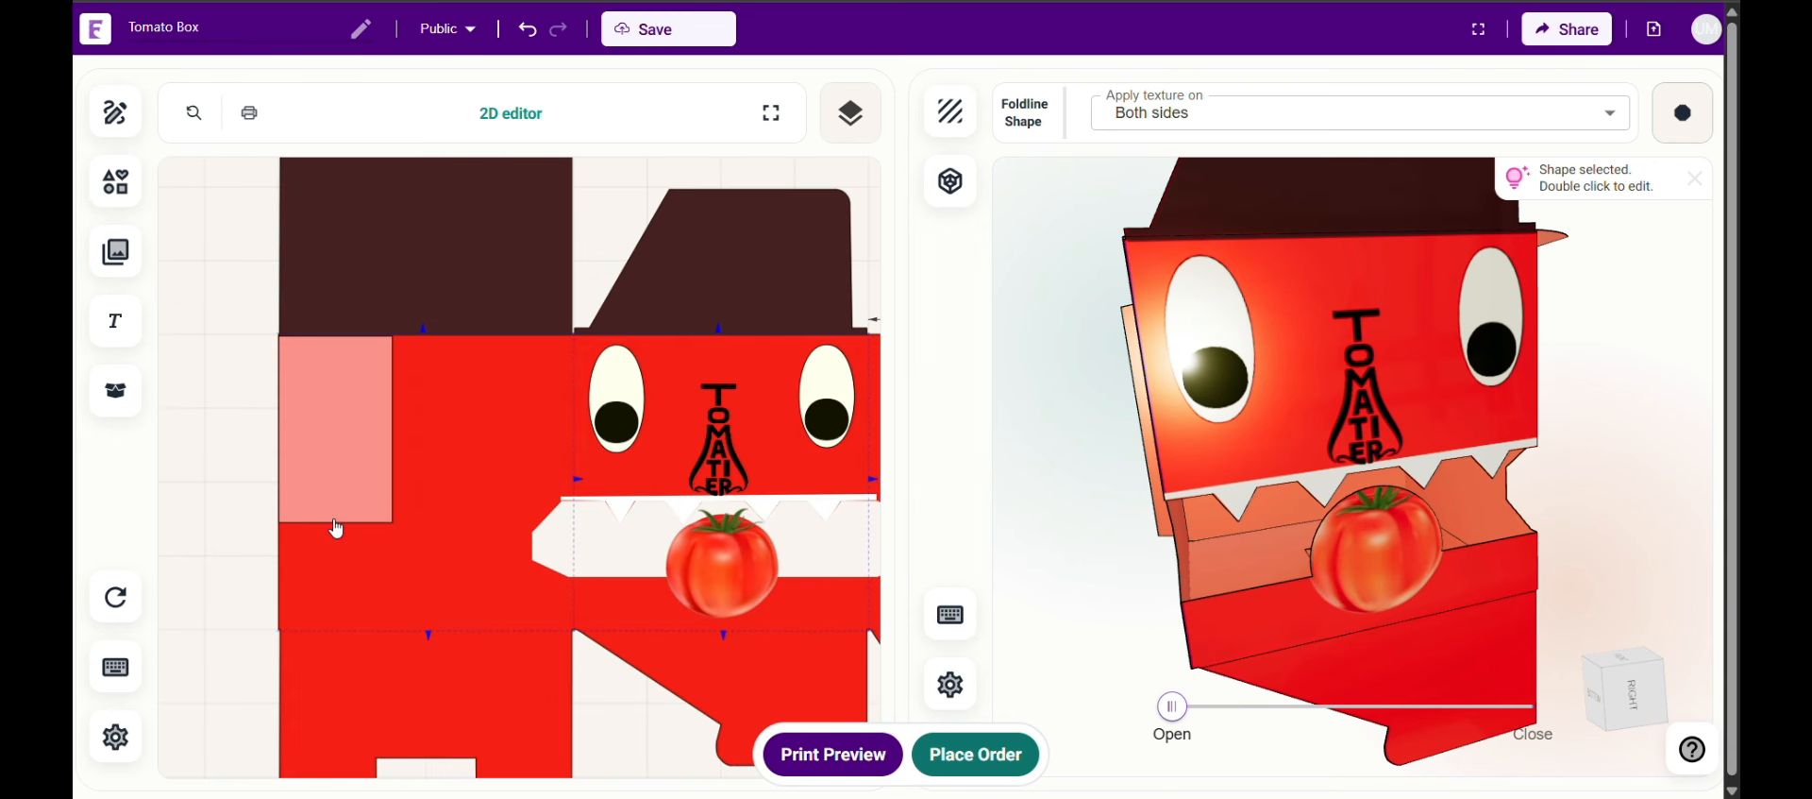
pyautogui.moveTo(336, 522); pyautogui.dragTo(336, 631)
pyautogui.click(539, 113)
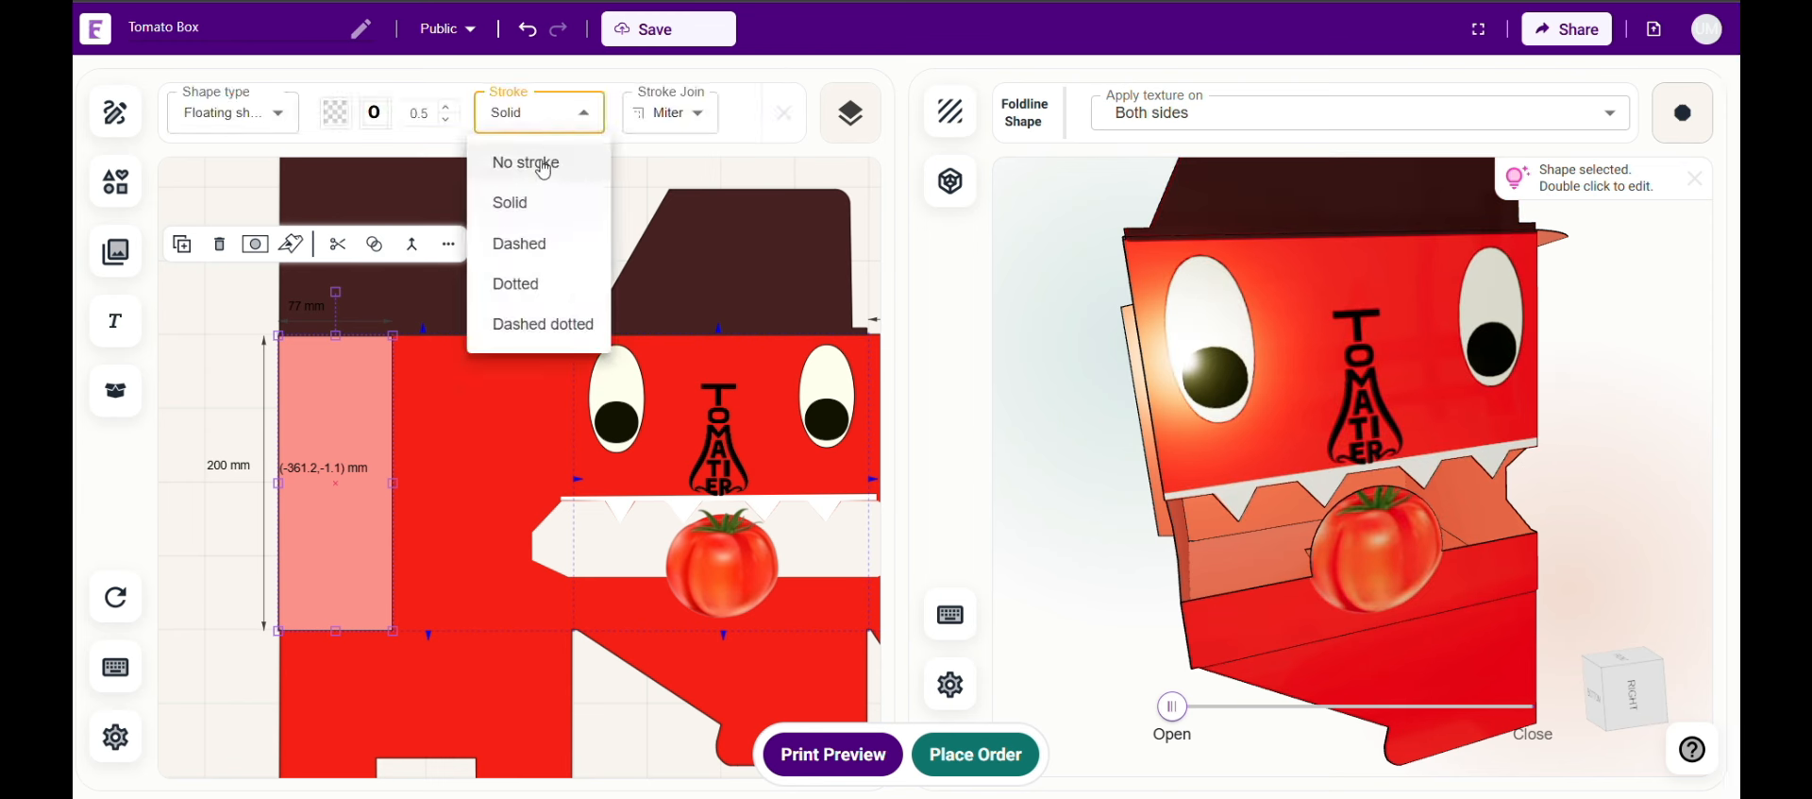
pyautogui.click(540, 164)
pyautogui.click(356, 454)
# Fill the strip with a linear gradient from dark grey to white, reducing the opacity of the dark colour
pyautogui.click(336, 114)
pyautogui.click(360, 162)
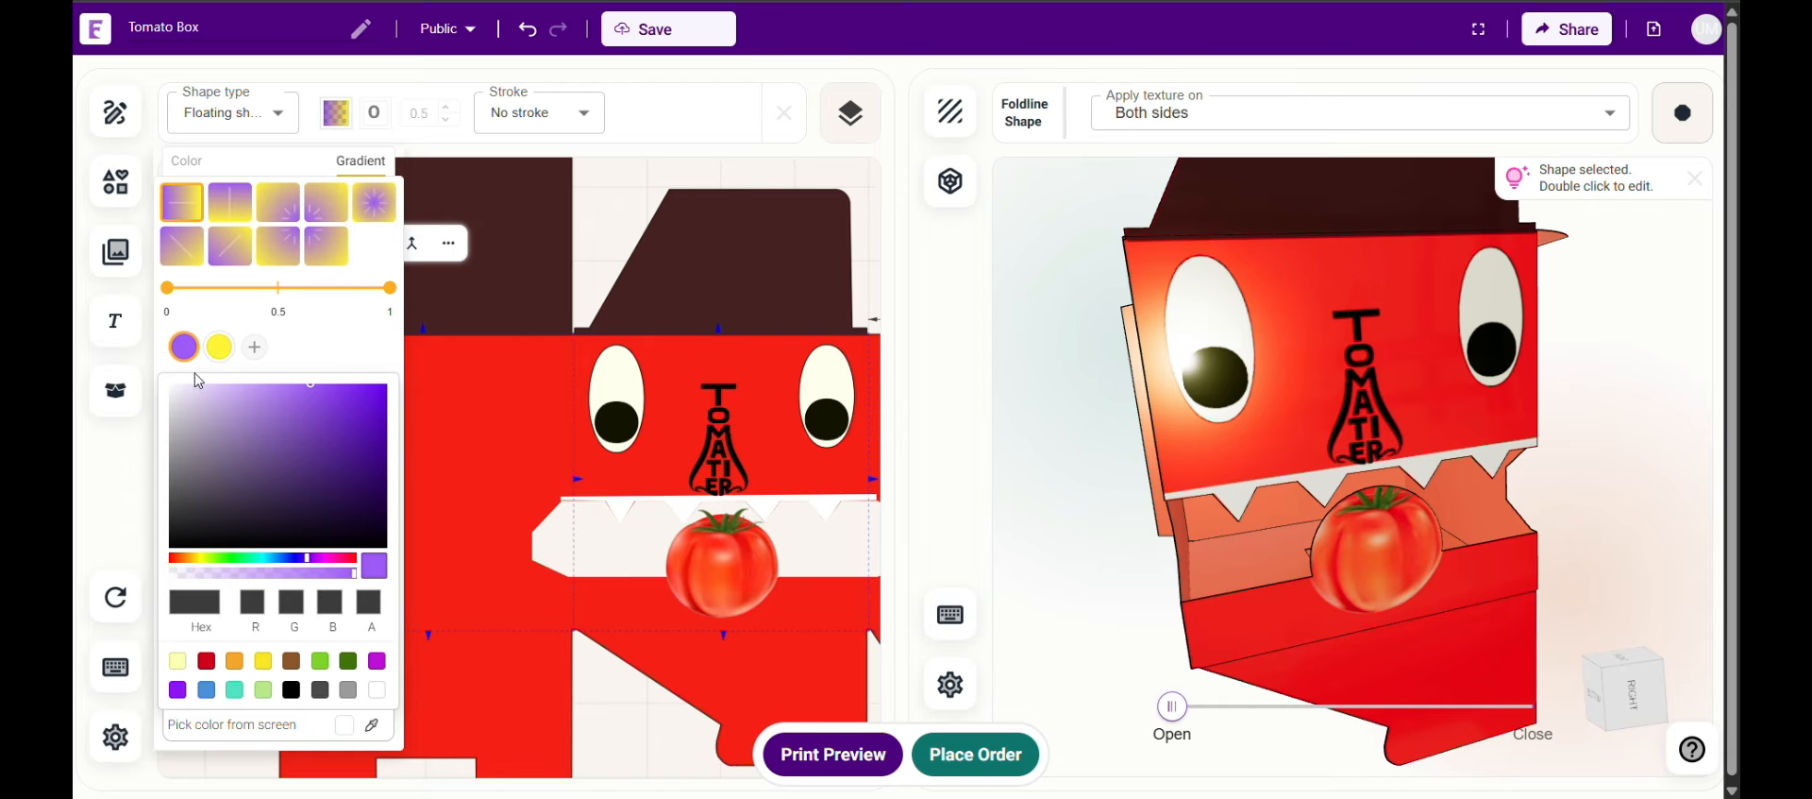
pyautogui.click(290, 690)
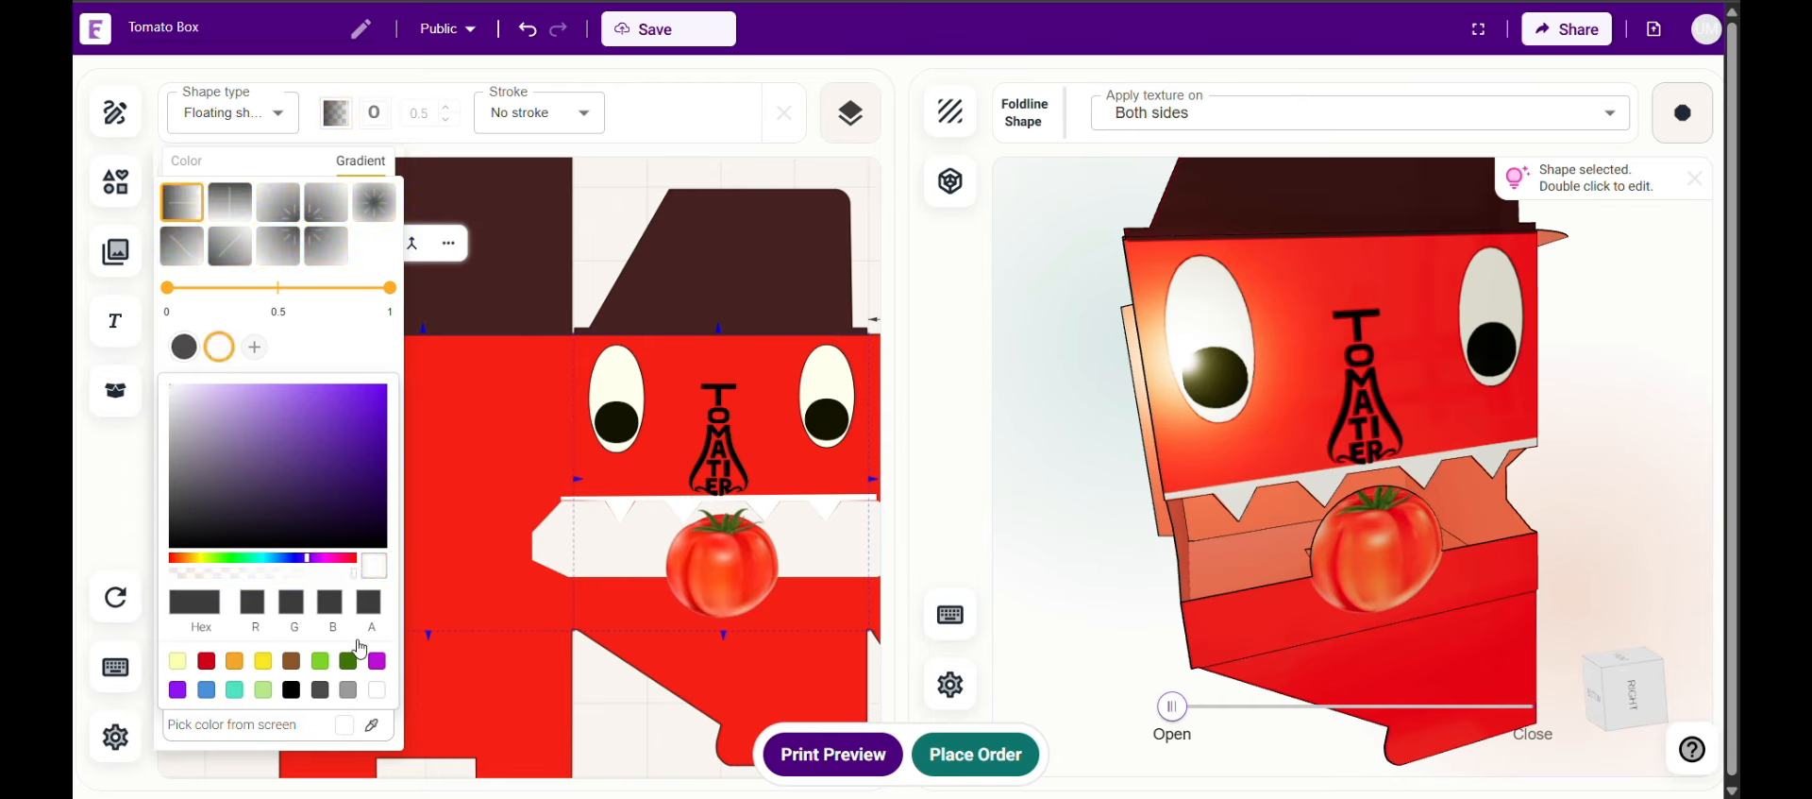
pyautogui.click(189, 352)
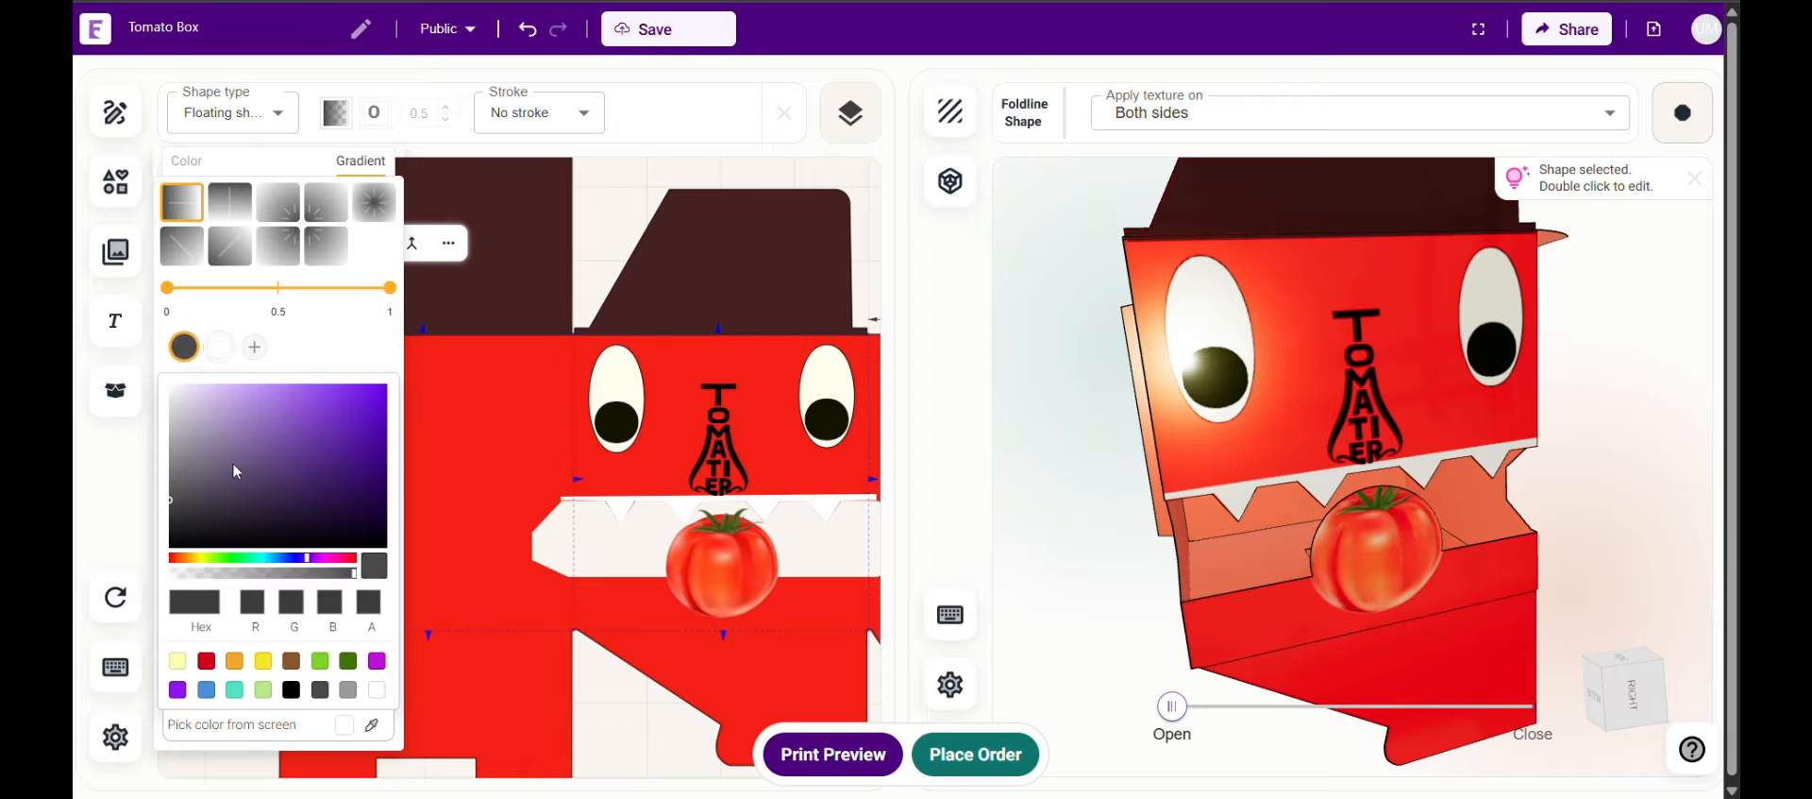
pyautogui.moveTo(355, 572); pyautogui.dragTo(271, 591)
pyautogui.click(586, 218)
pyautogui.click(315, 506)
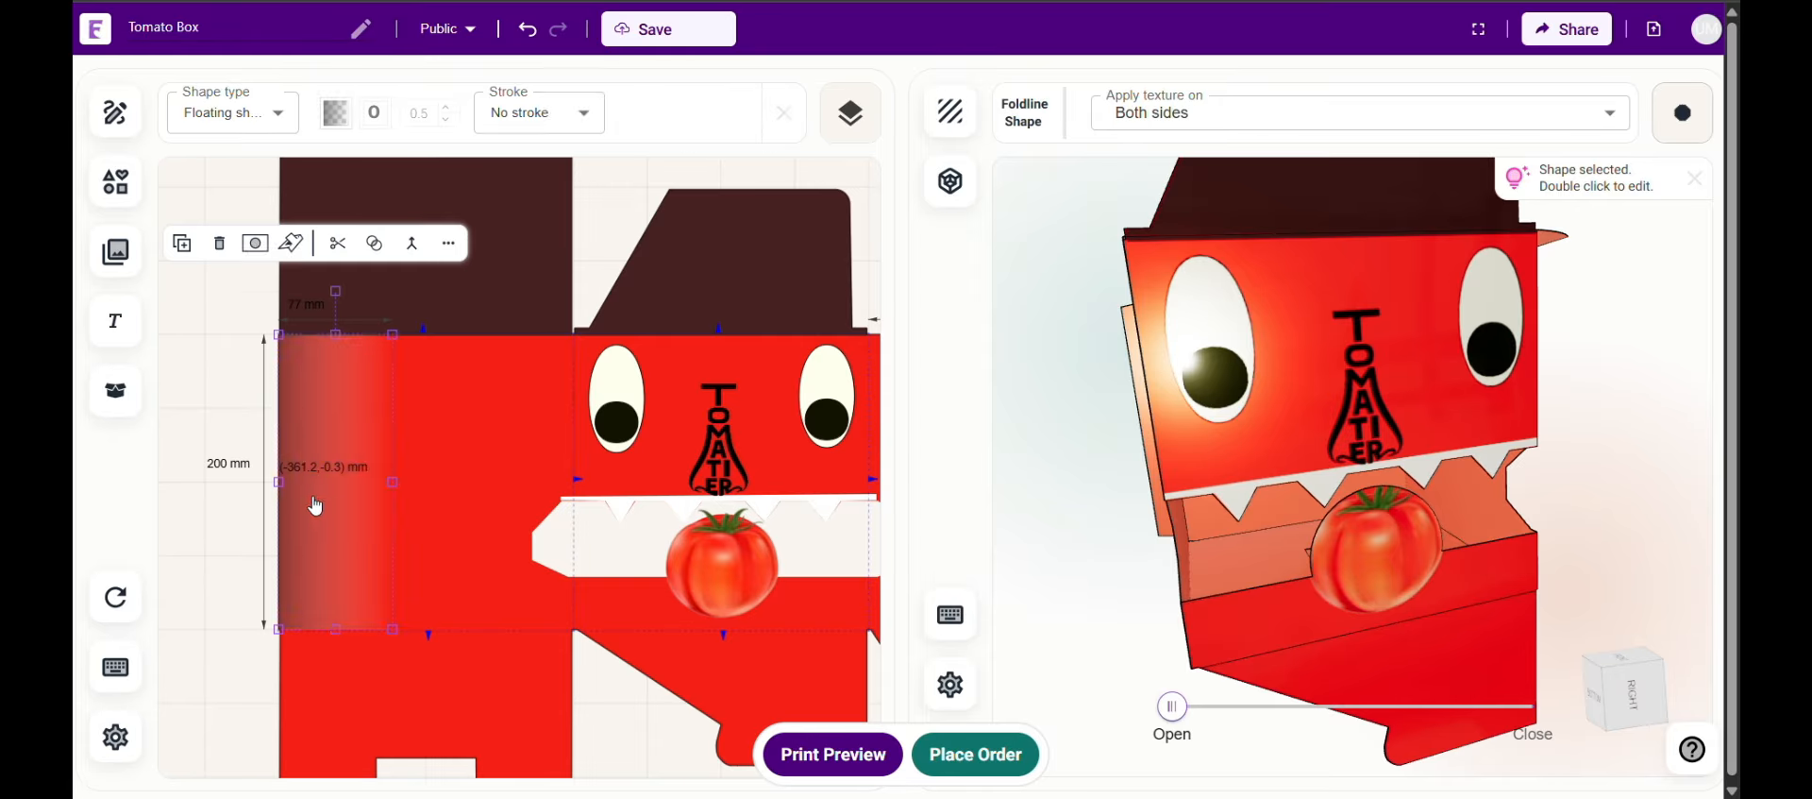
# Duplicate the gradient strip and align the copy with the left edge of the front face panel
pyautogui.click(440, 486)
pyautogui.click(344, 436)
pyautogui.click(186, 243)
pyautogui.moveTo(379, 515); pyautogui.dragTo(638, 469)
# Move the Square (copy) layer to just above the Unfolded Shape layer
pyautogui.click(853, 121)
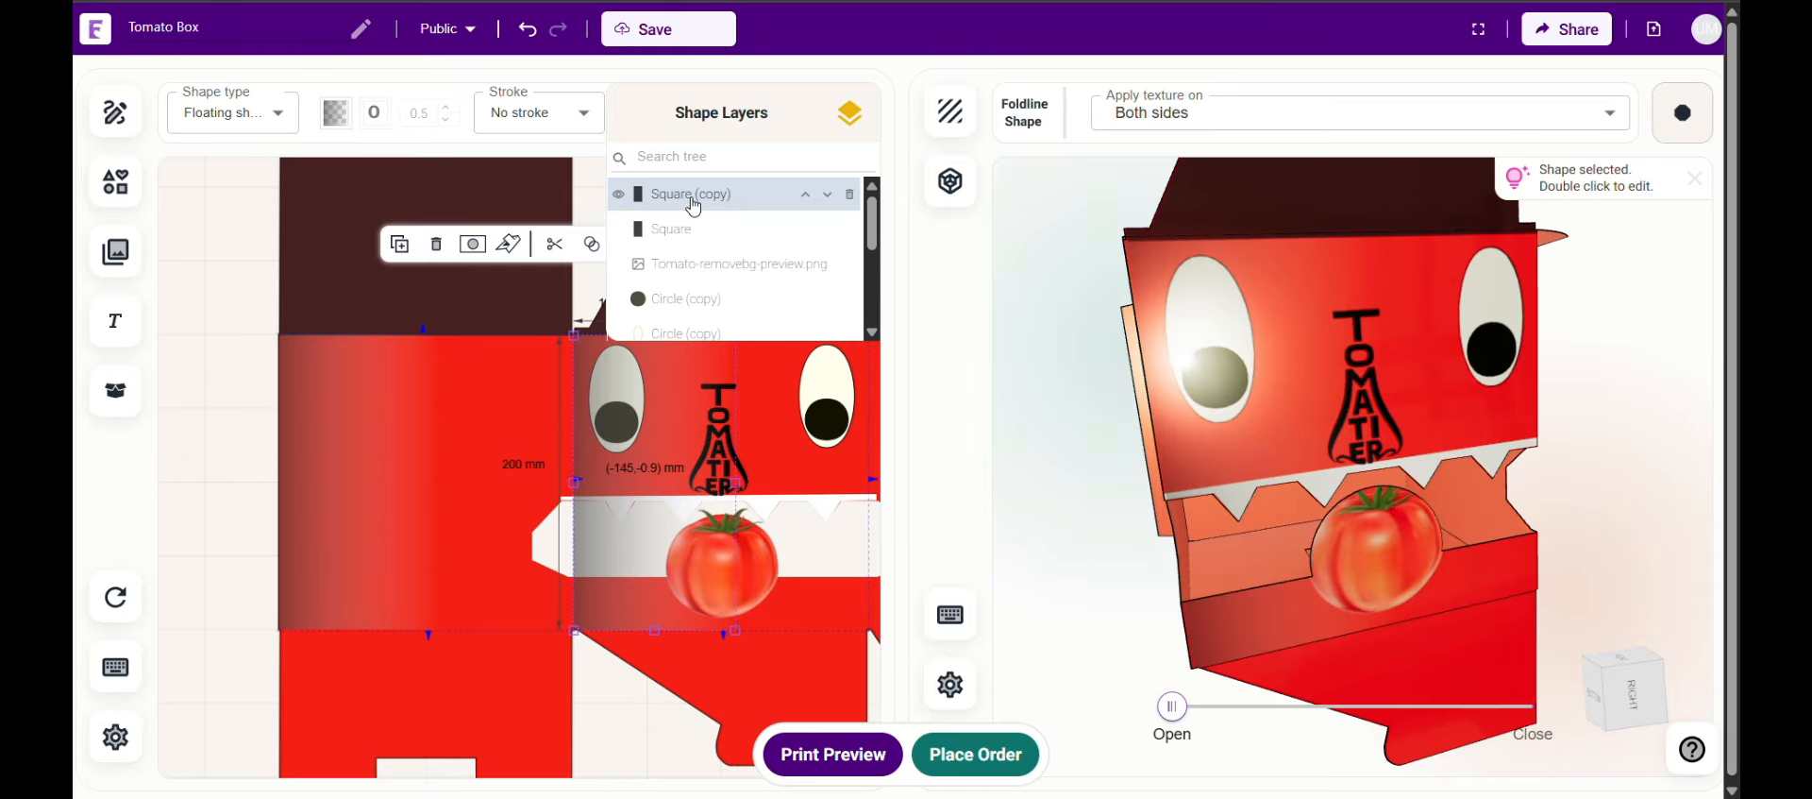
pyautogui.moveTo(696, 288); pyautogui.dragTo(715, 323)
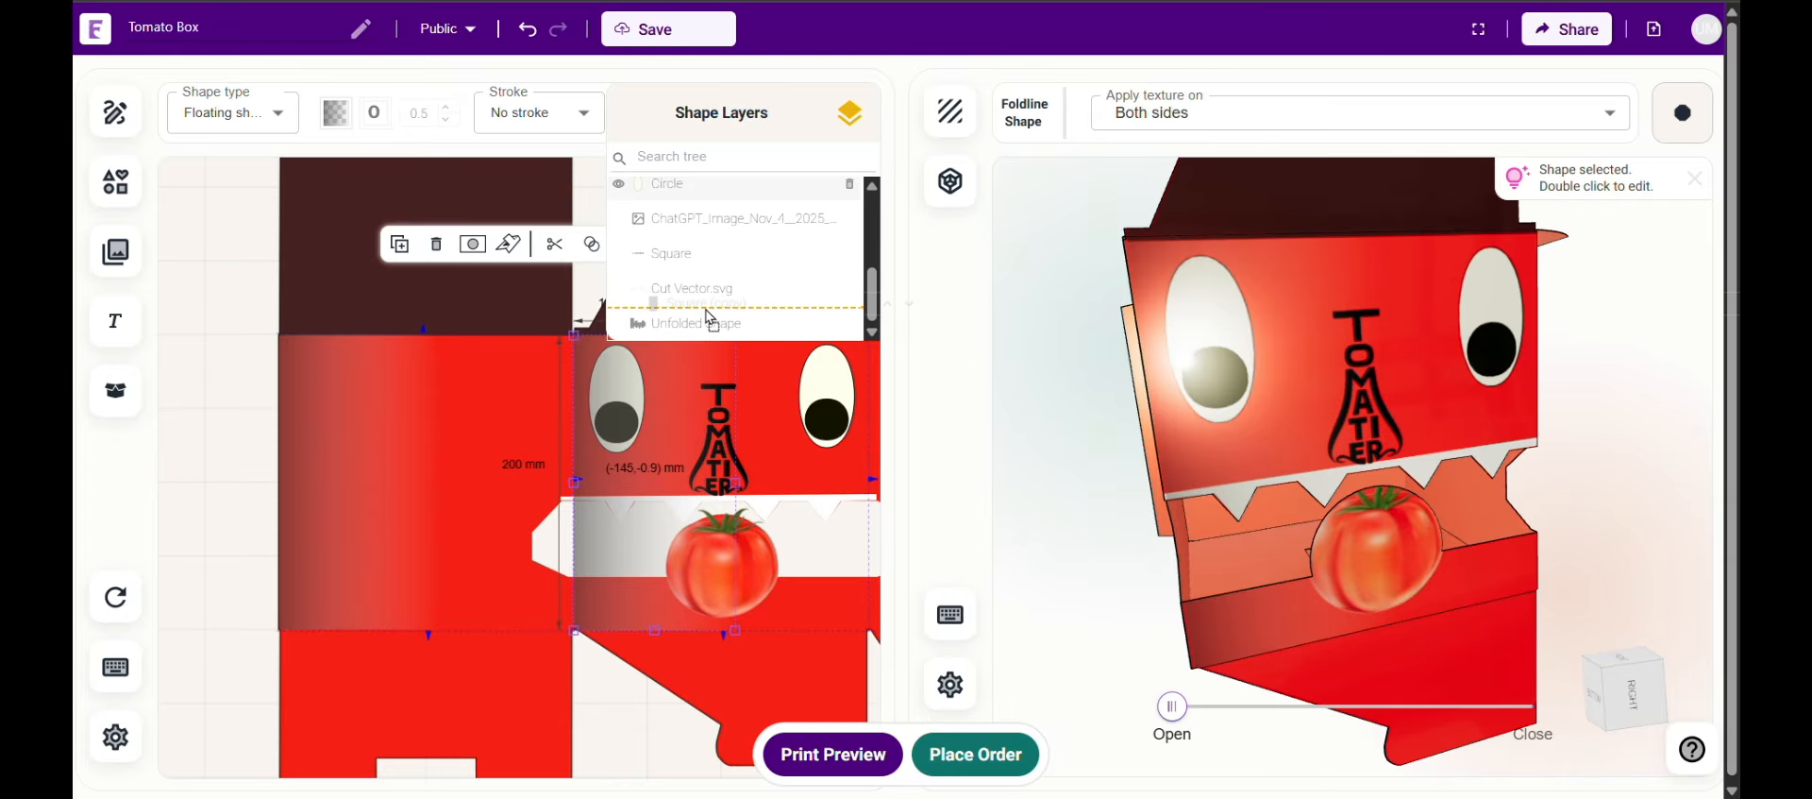
pyautogui.moveTo(707, 312); pyautogui.dragTo(707, 312)
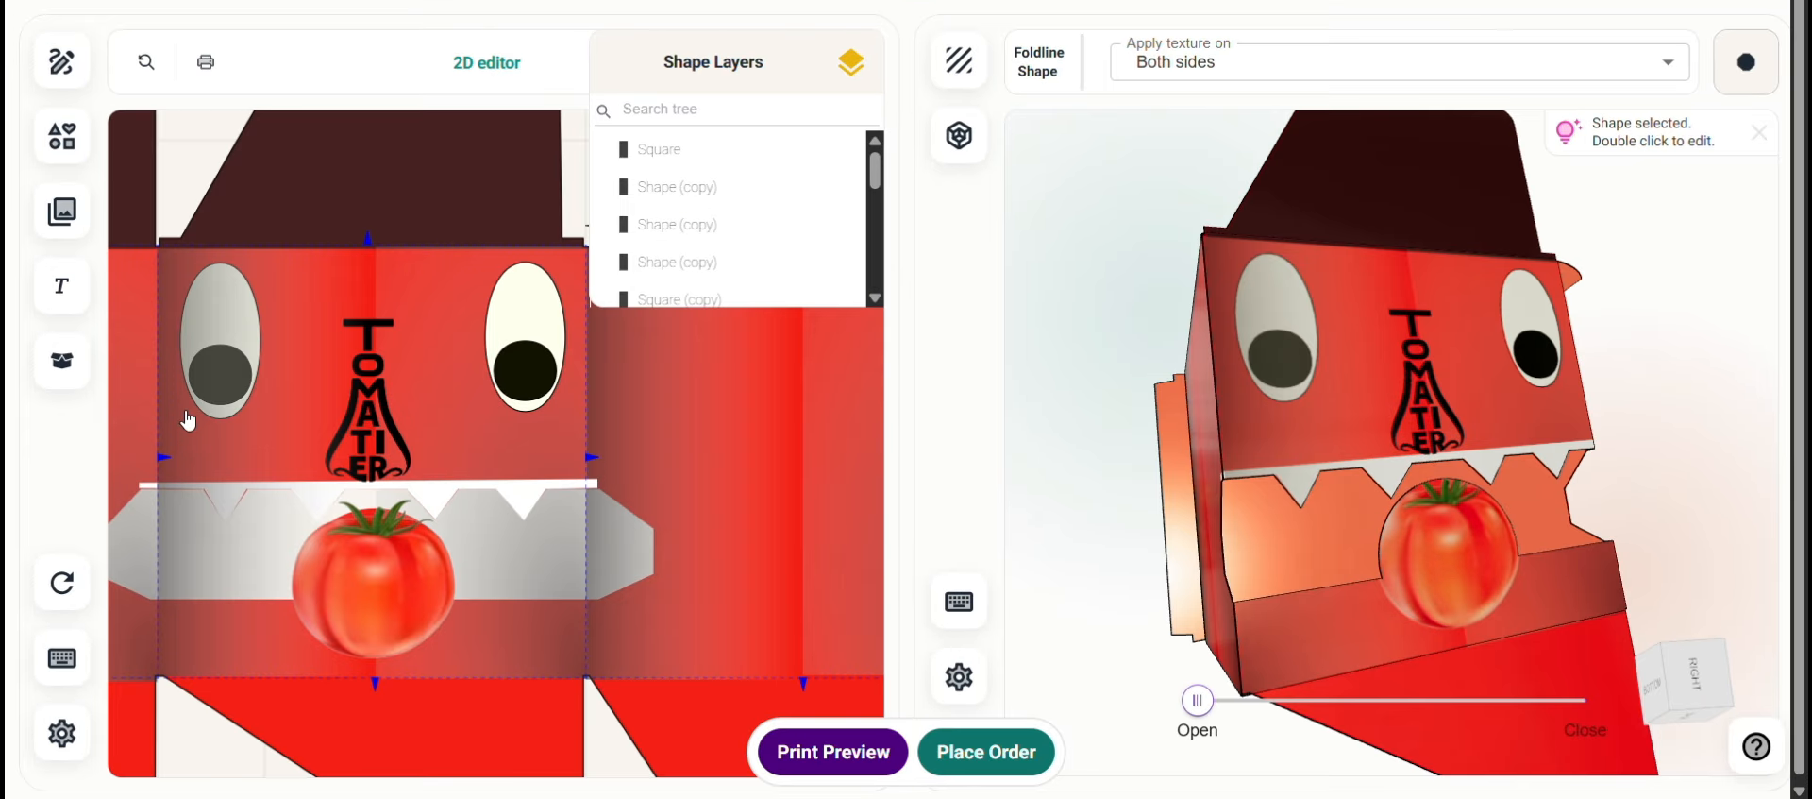
# Examine the layer order of the gradient squares, the mouth cut-out and the eye circles
pyautogui.click(194, 426)
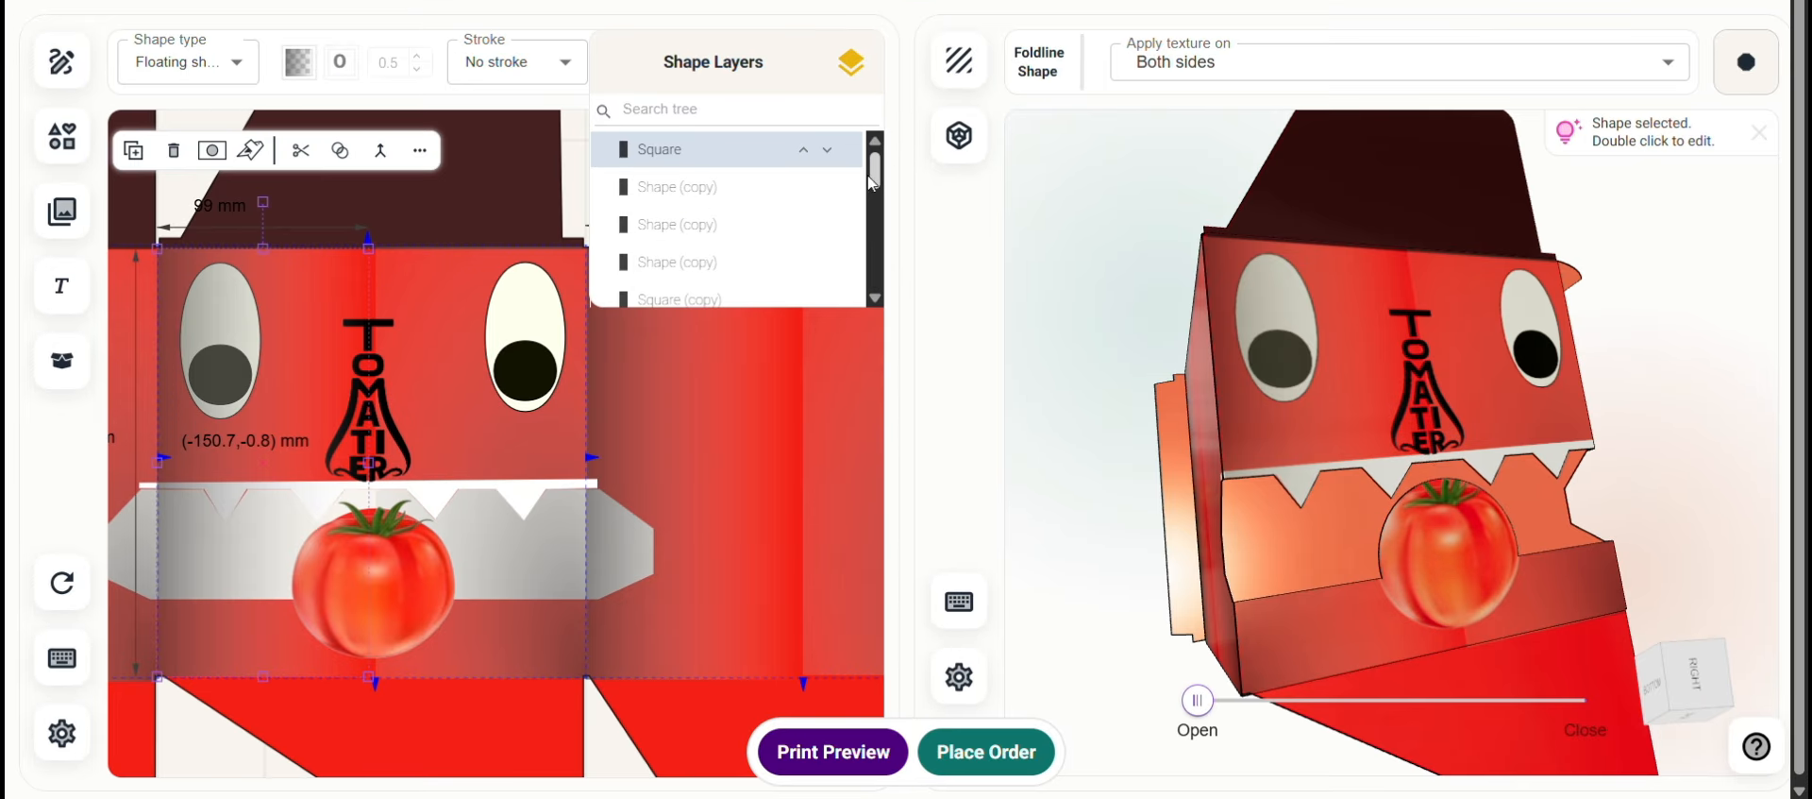
pyautogui.moveTo(870, 181); pyautogui.dragTo(878, 248)
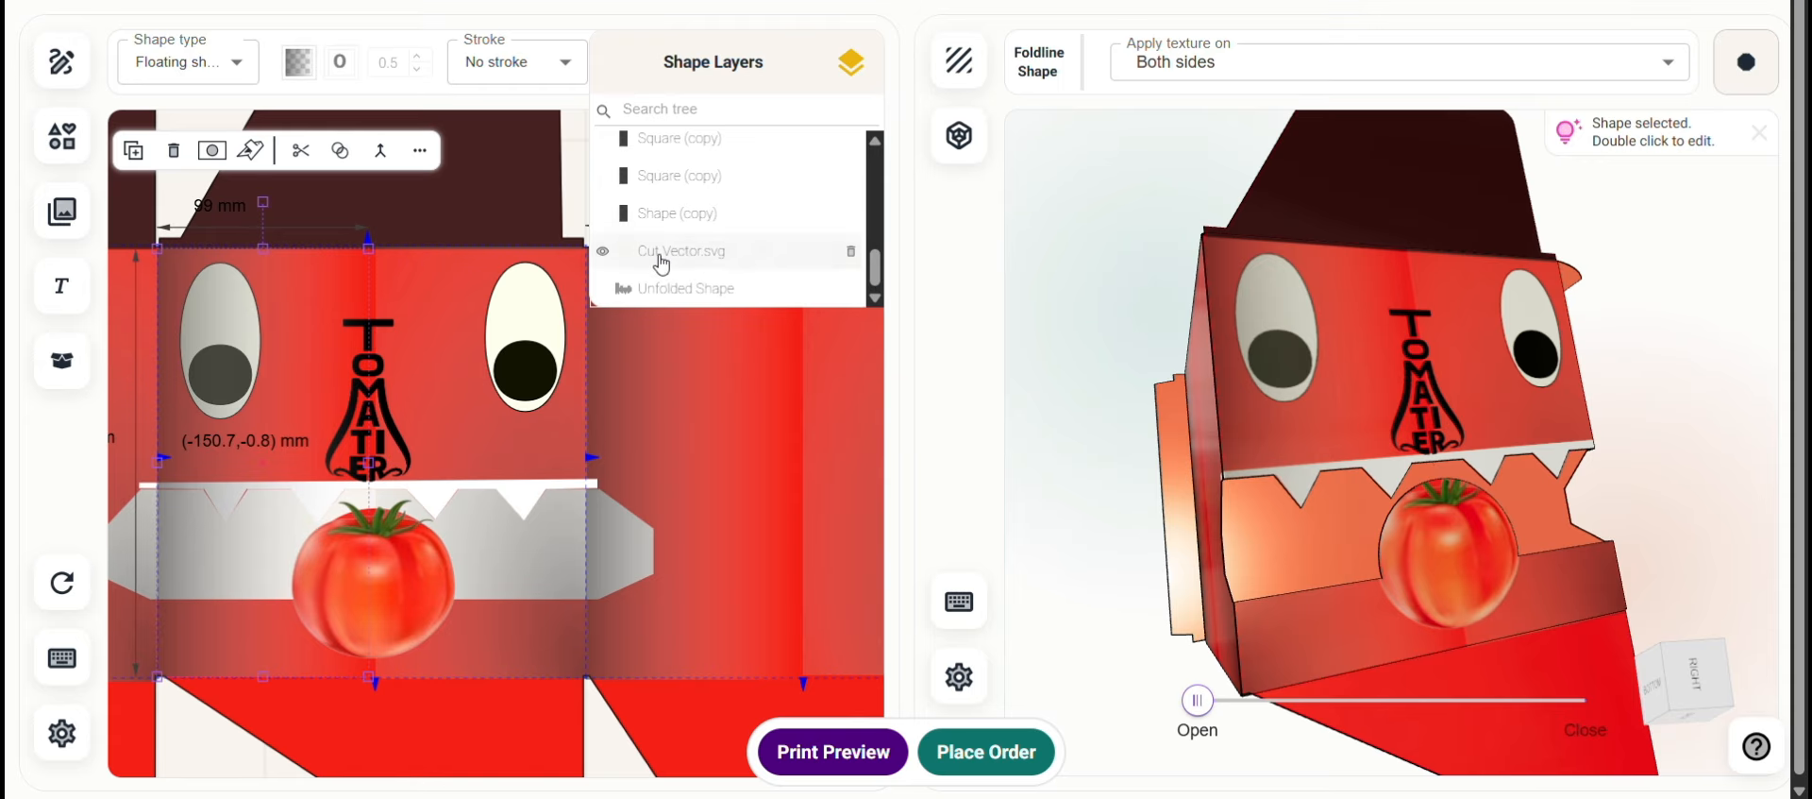
pyautogui.click(665, 251)
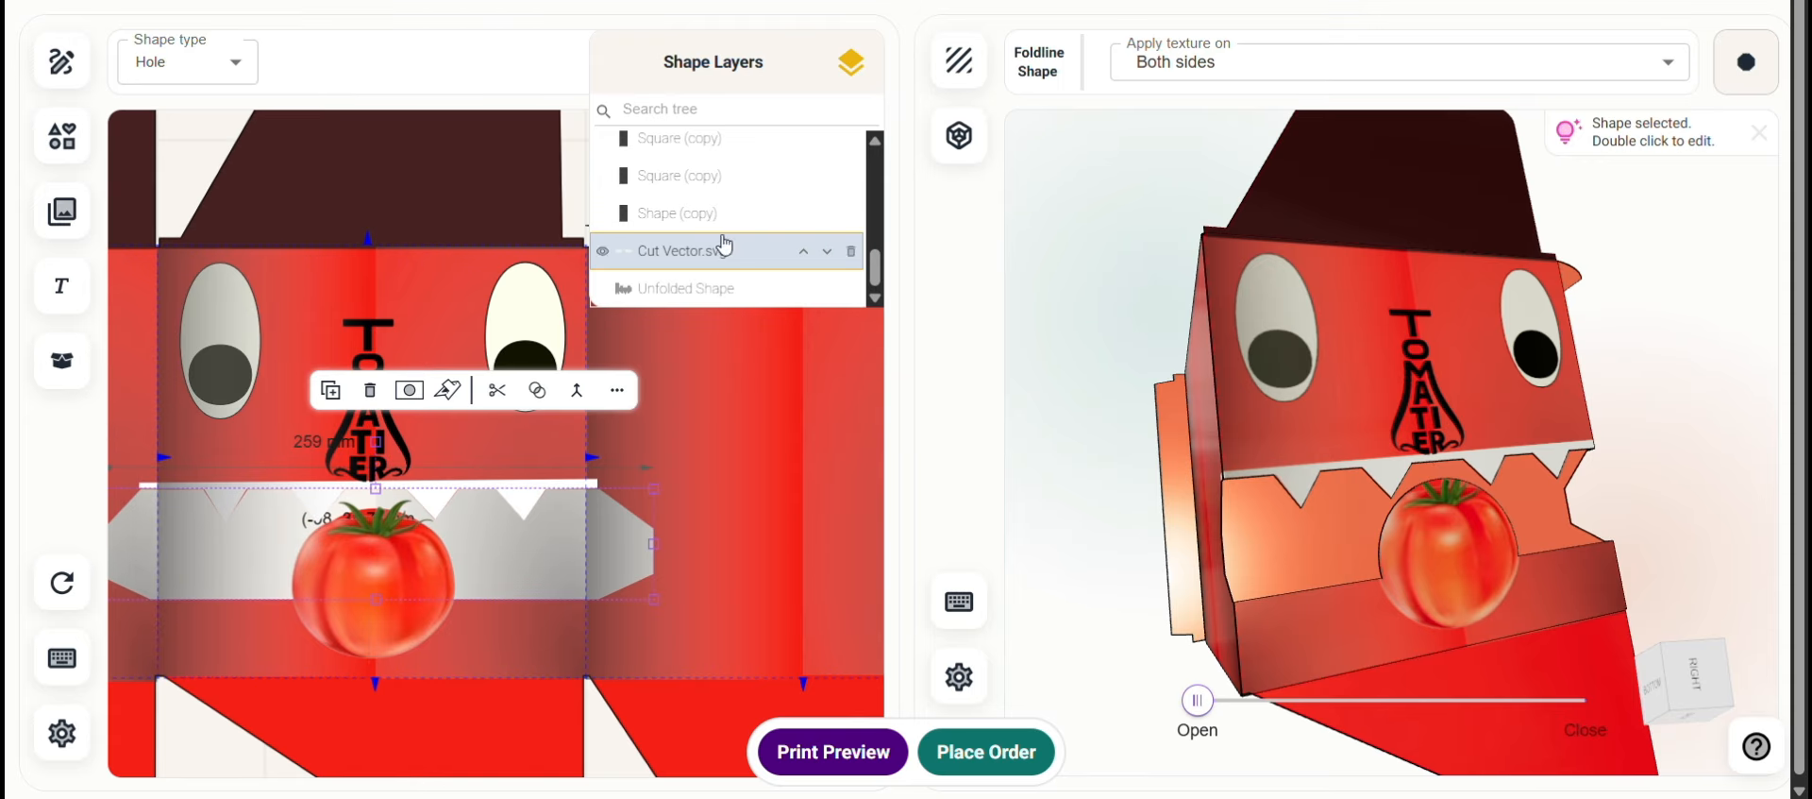
pyautogui.scroll(3, 725, 245)
pyautogui.click(672, 259)
pyautogui.click(667, 234)
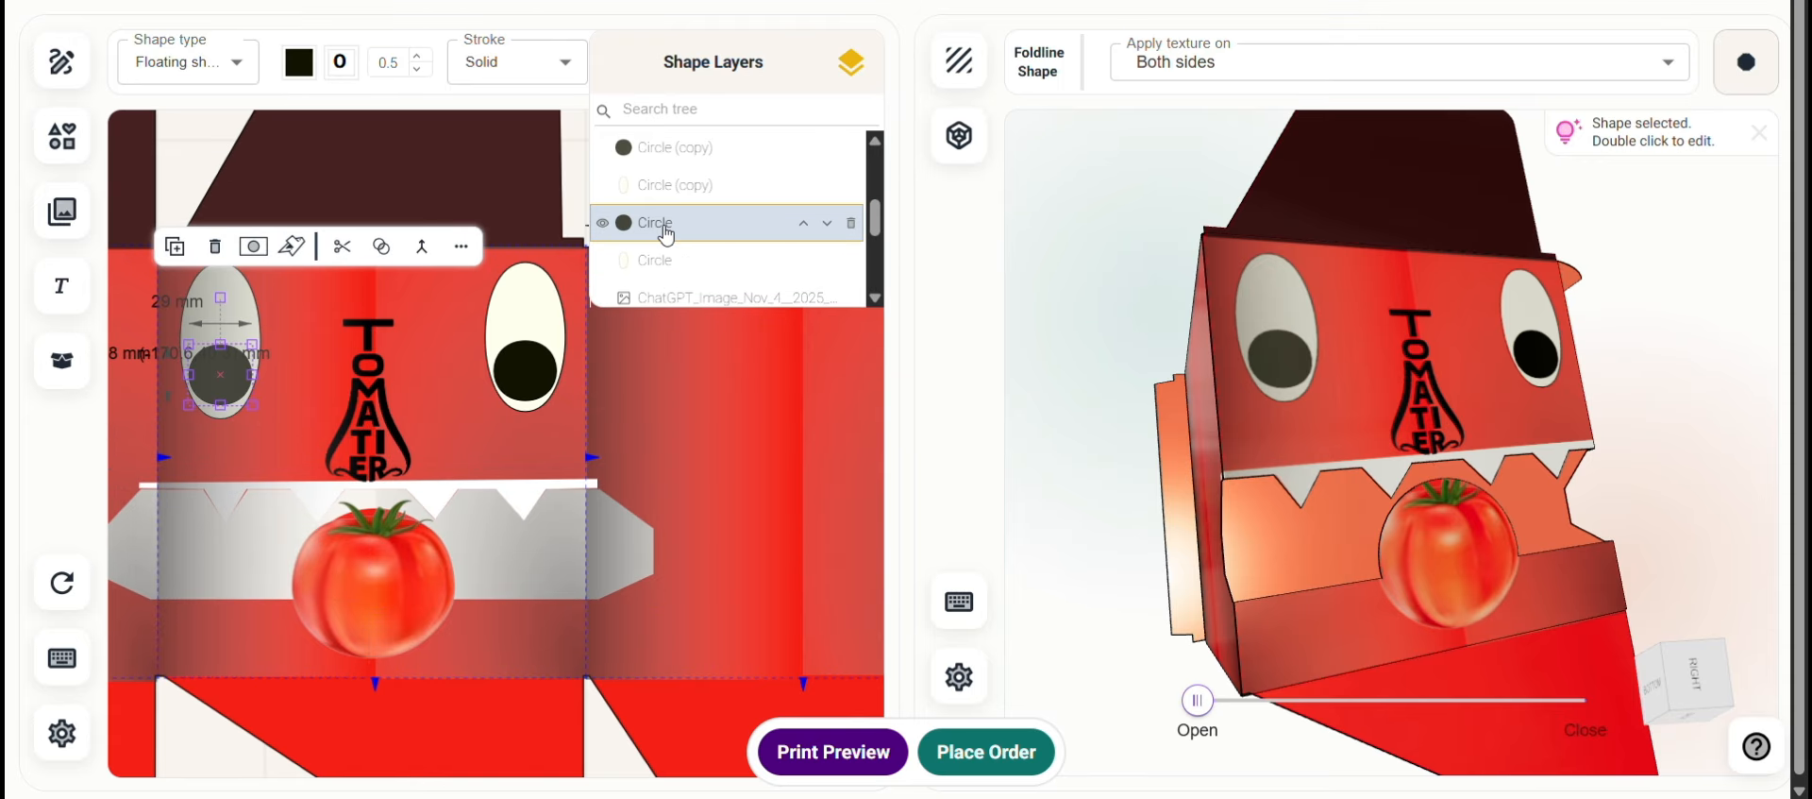
pyautogui.click(666, 189)
pyautogui.click(668, 159)
pyautogui.scroll(2, 759, 228)
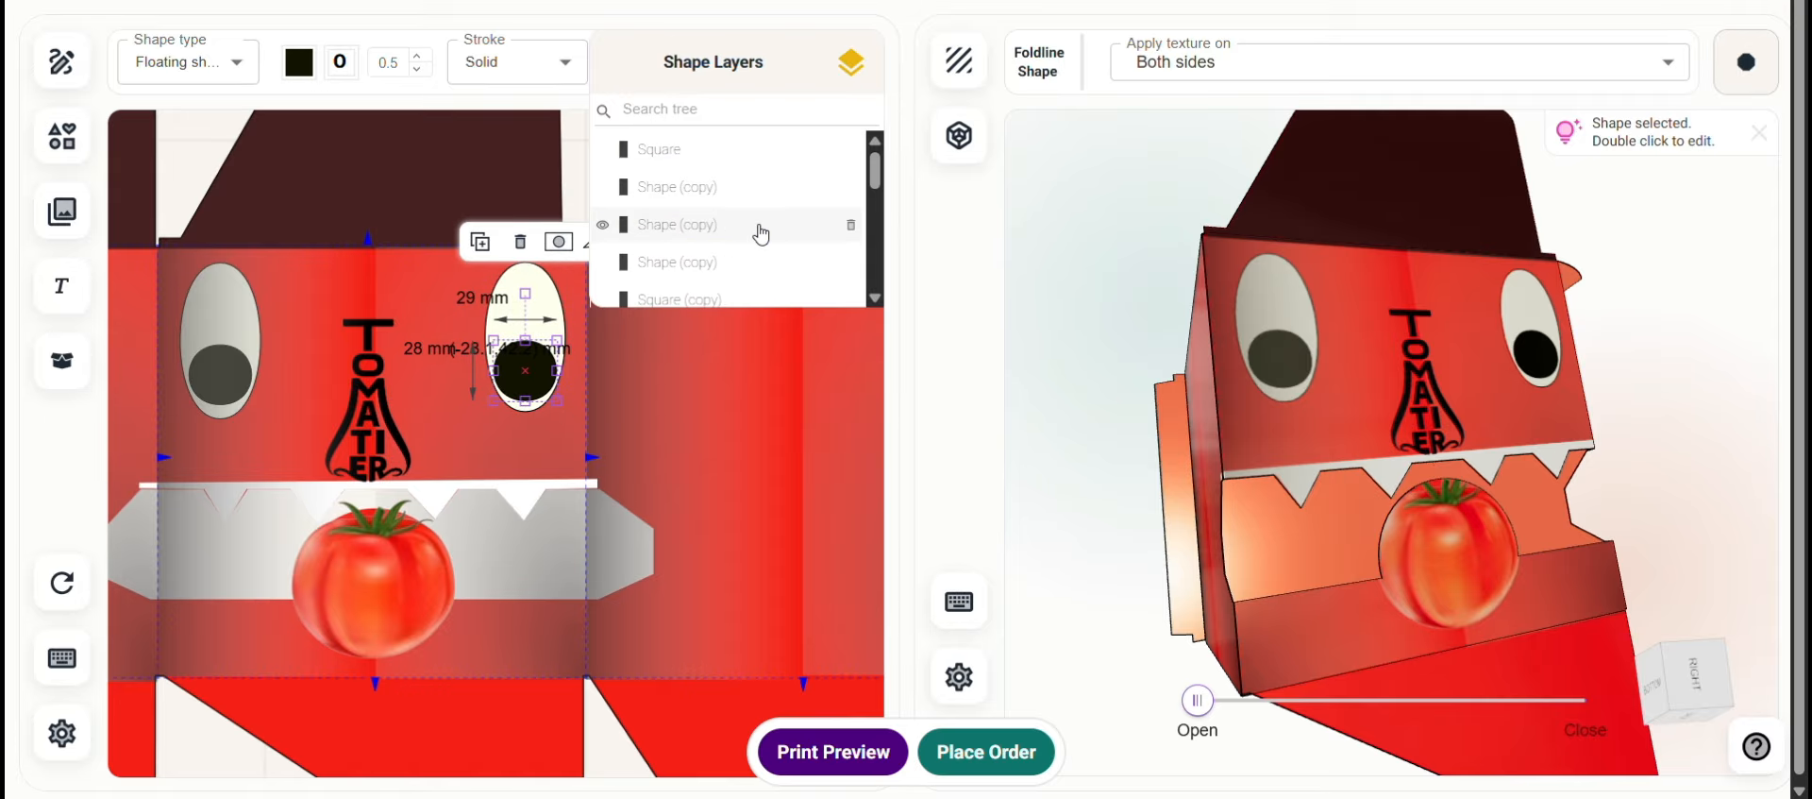
pyautogui.scroll(-1, 758, 230)
pyautogui.scroll(1, 750, 228)
# Move the Square gradient layer over the left eye down the layer order, between Cut Vector.svg and Unfolded Shape
pyautogui.click(296, 346)
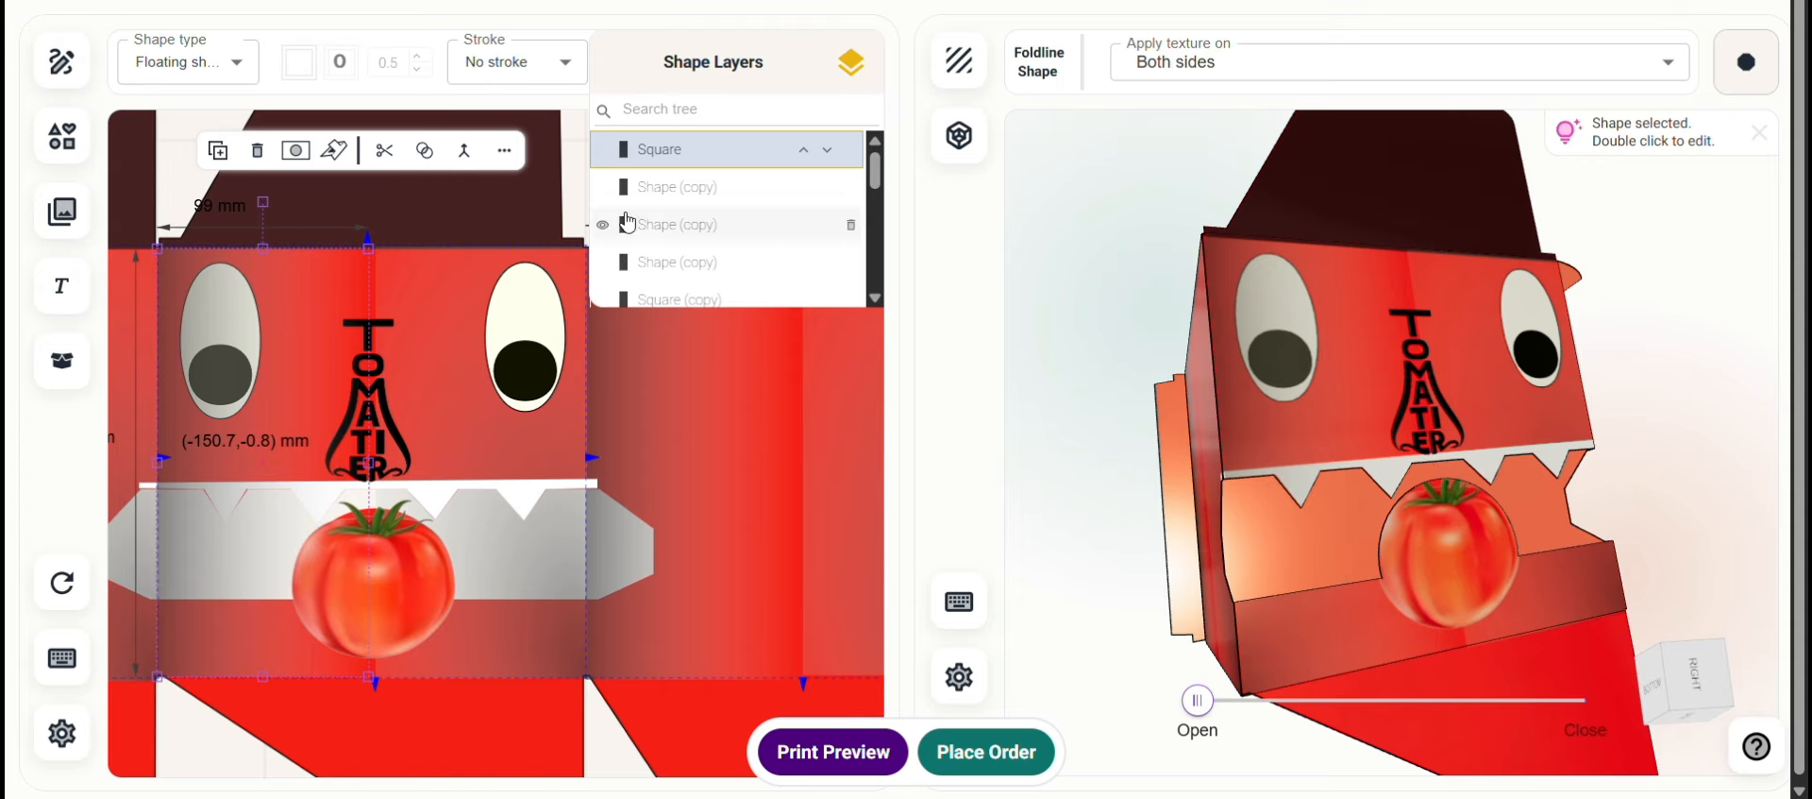
pyautogui.click(831, 160)
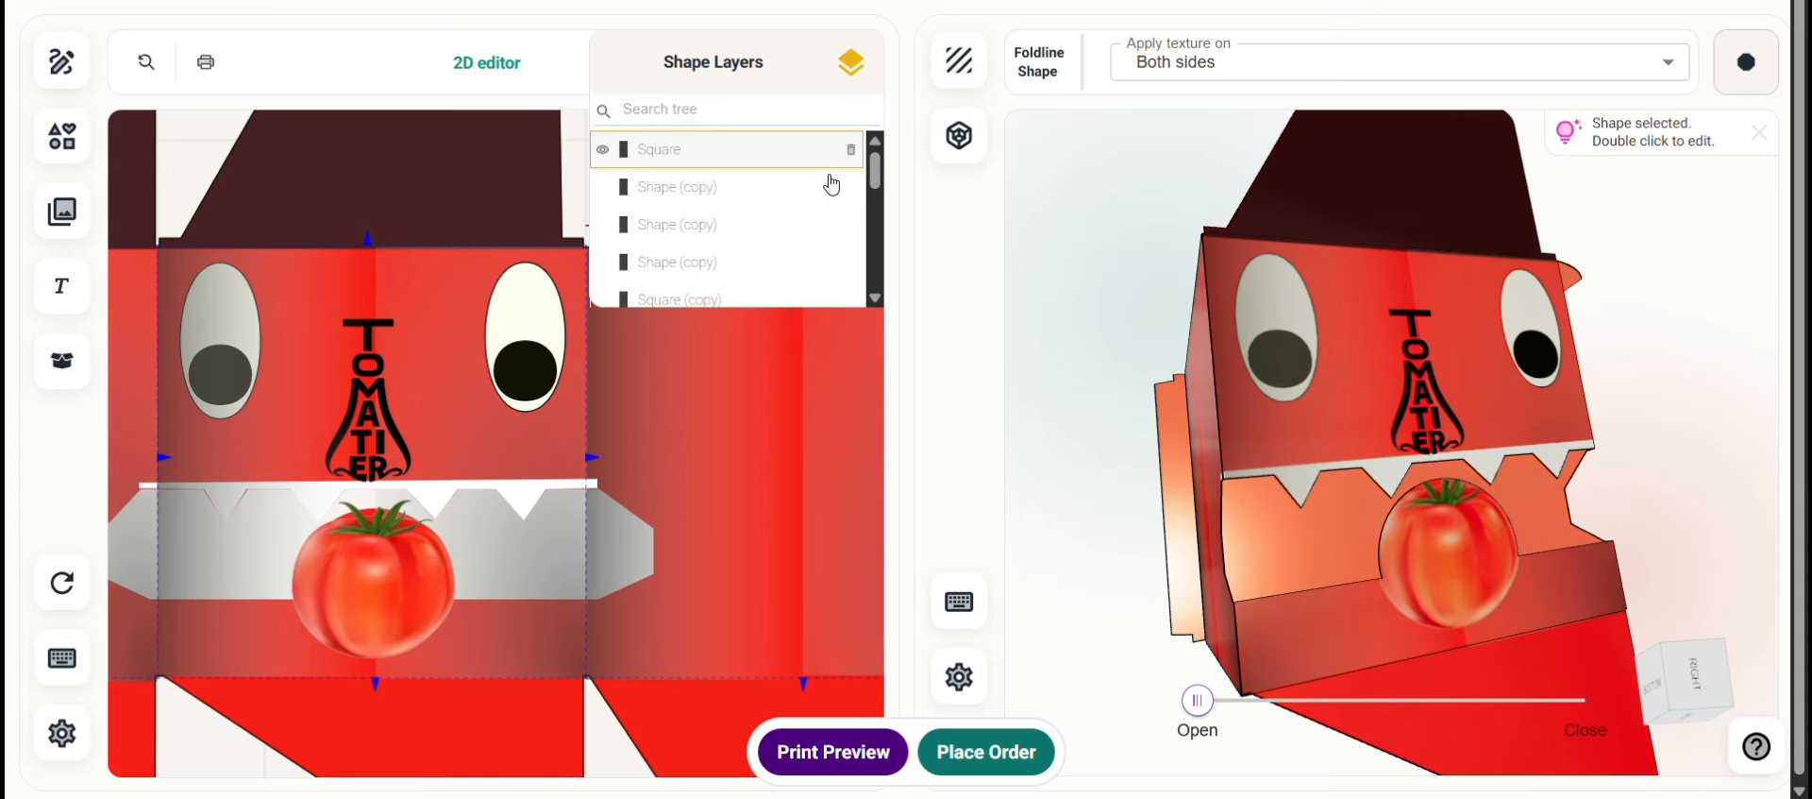
pyautogui.click(831, 193)
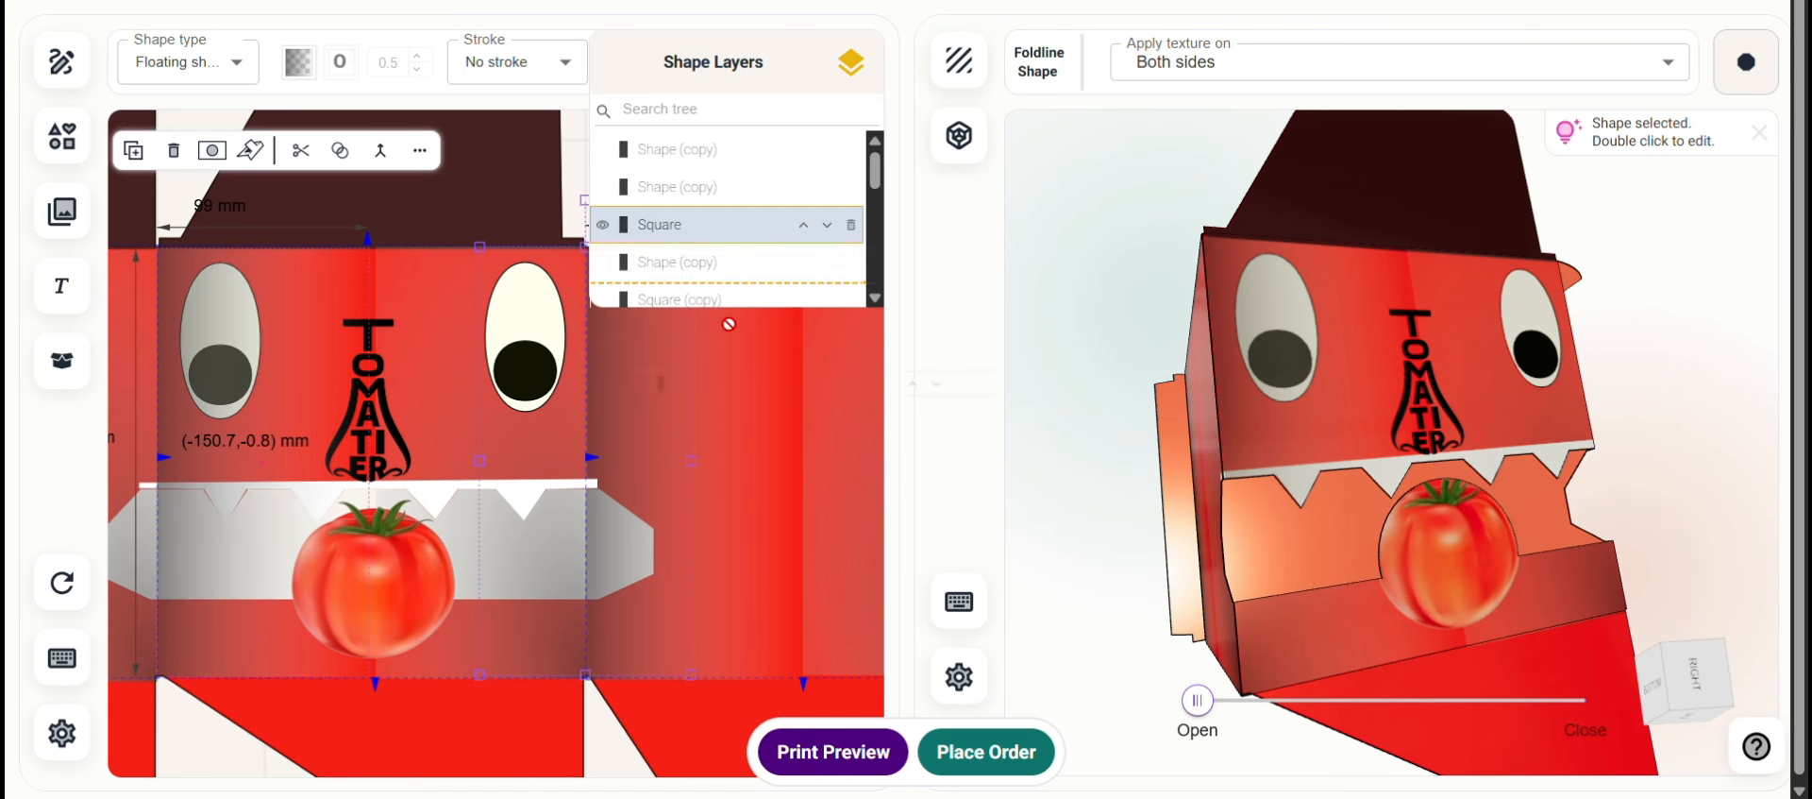
pyautogui.moveTo(729, 324); pyautogui.dragTo(704, 279)
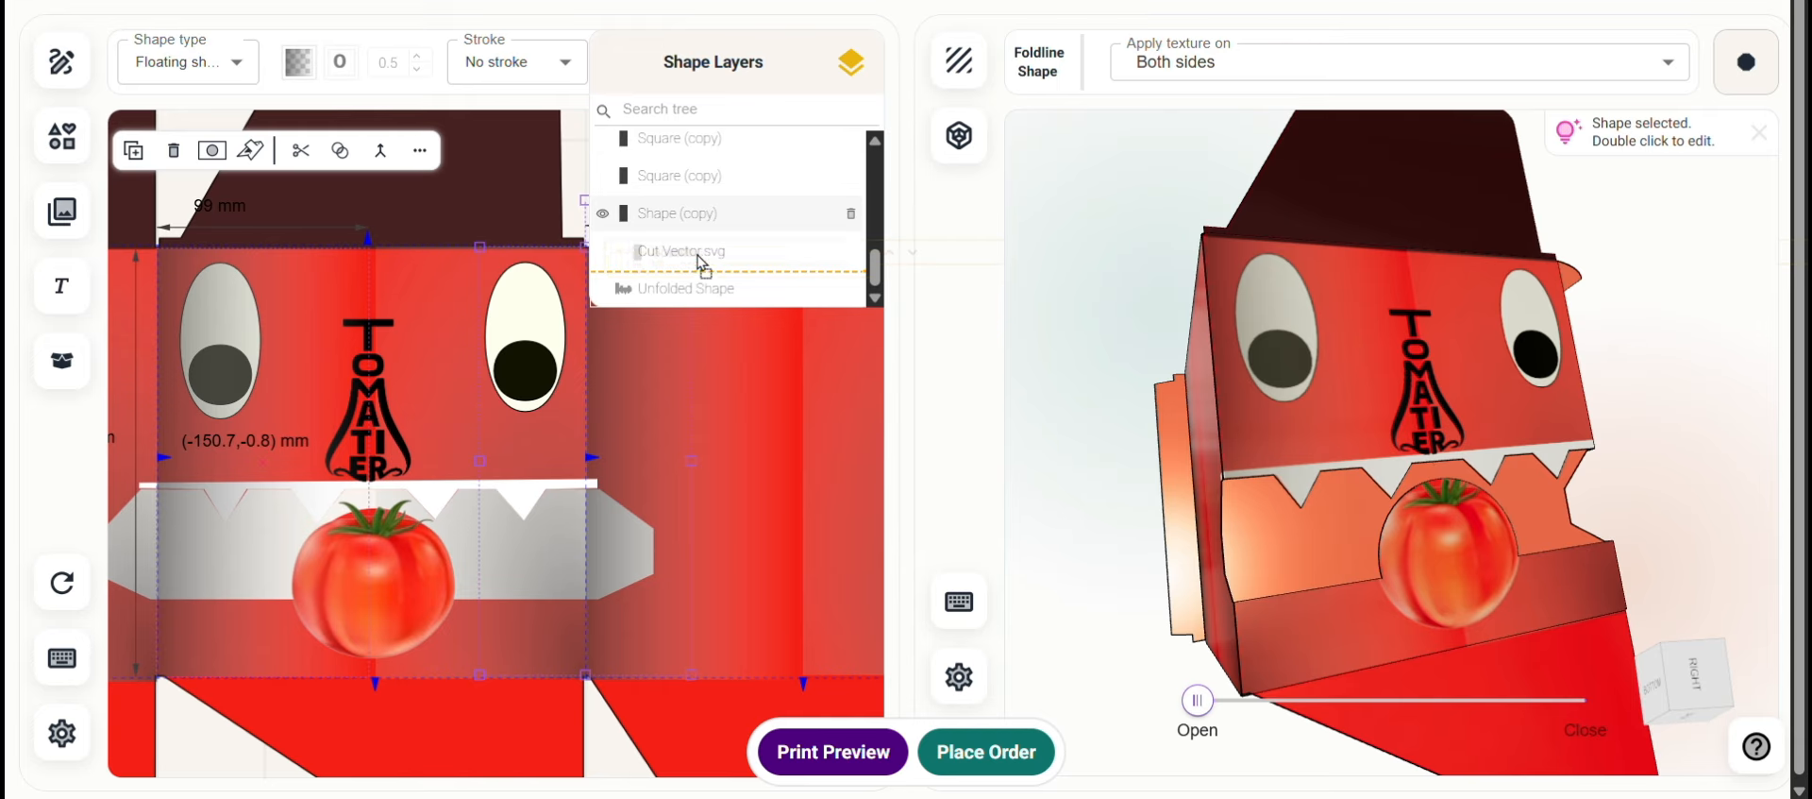
pyautogui.moveTo(697, 253)
pyautogui.mouseDown()
pyautogui.moveTo(720, 263)
pyautogui.moveTo(704, 247)
pyautogui.mouseUp()
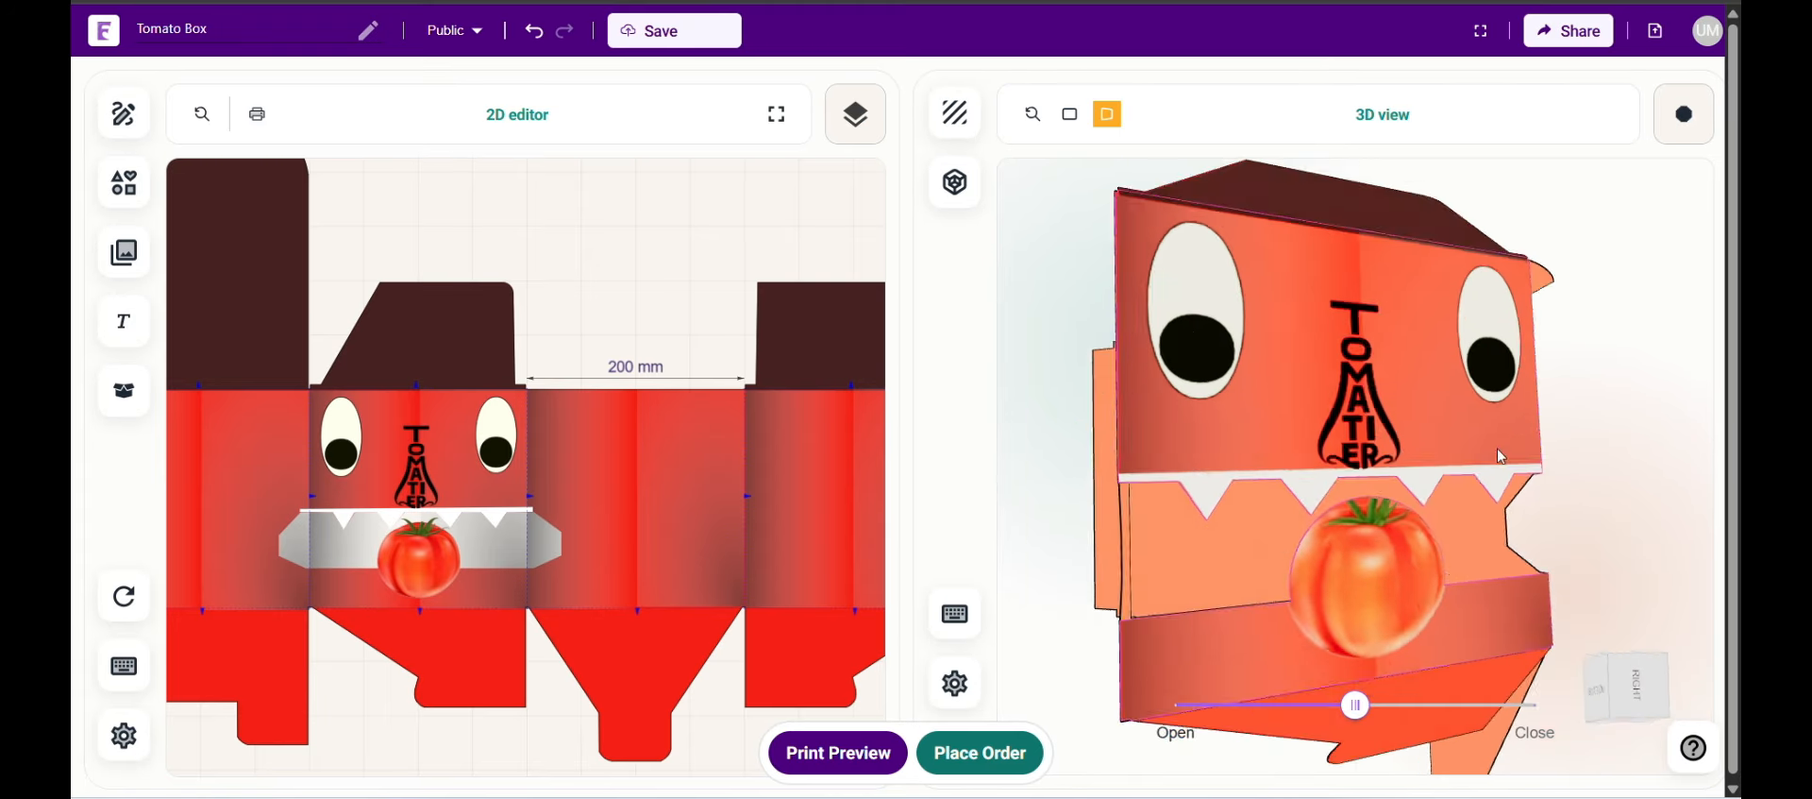
# Fold the 3D box most of the way closed, partly reopen it and examine the shaded monster face
pyautogui.click(1390, 494)
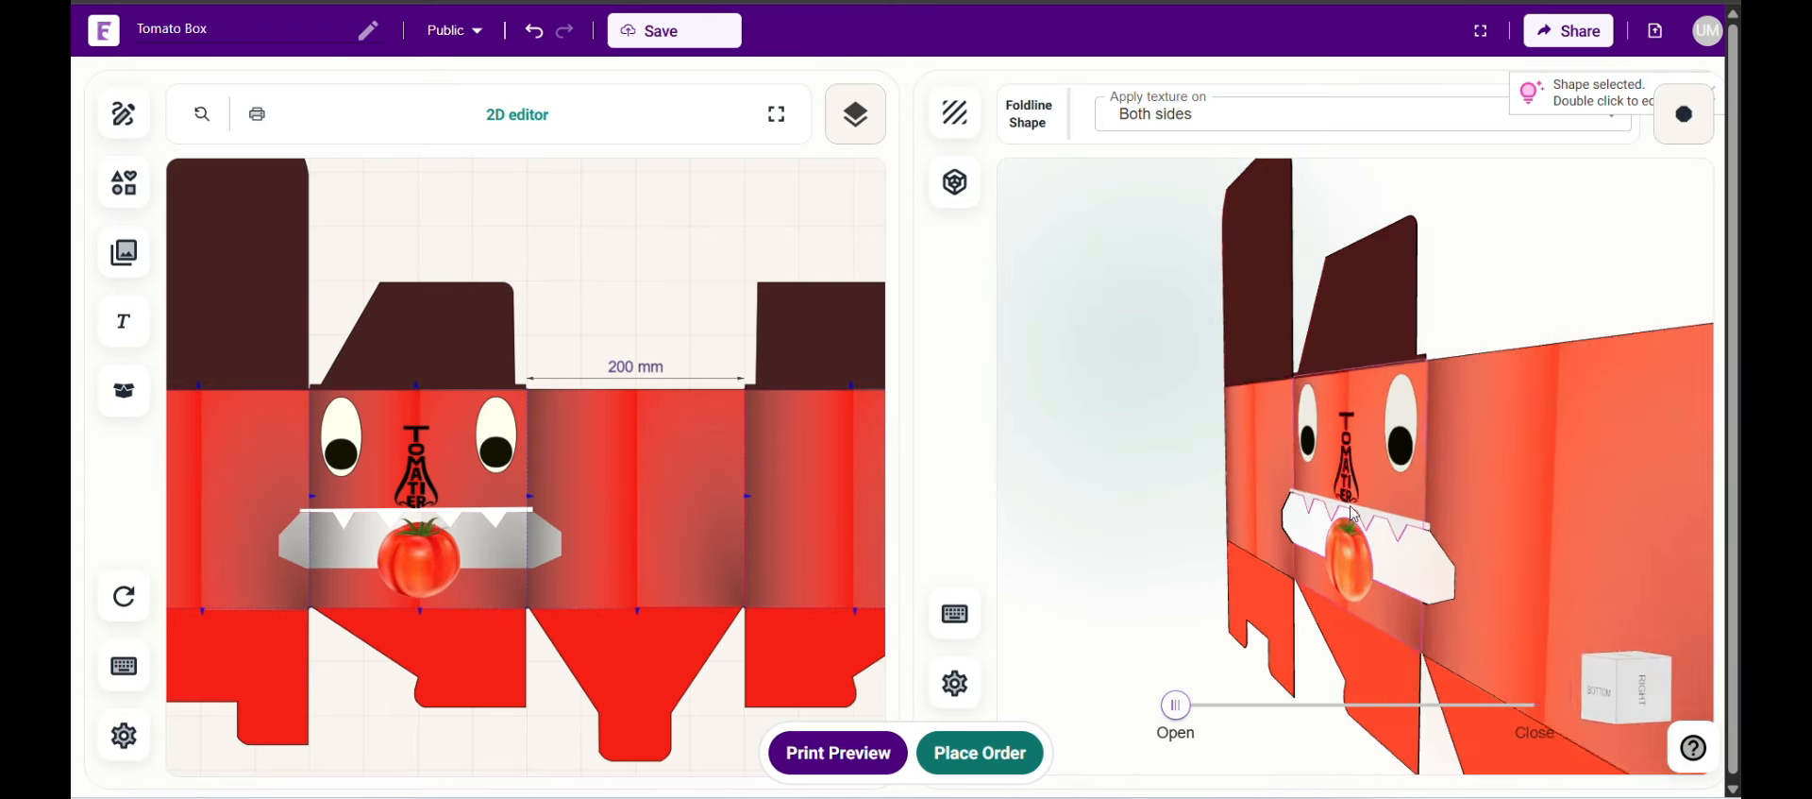
pyautogui.scroll(-4, 1352, 514)
pyautogui.moveTo(1352, 514); pyautogui.dragTo(1214, 396)
pyautogui.click(1392, 705)
pyautogui.click(1464, 705)
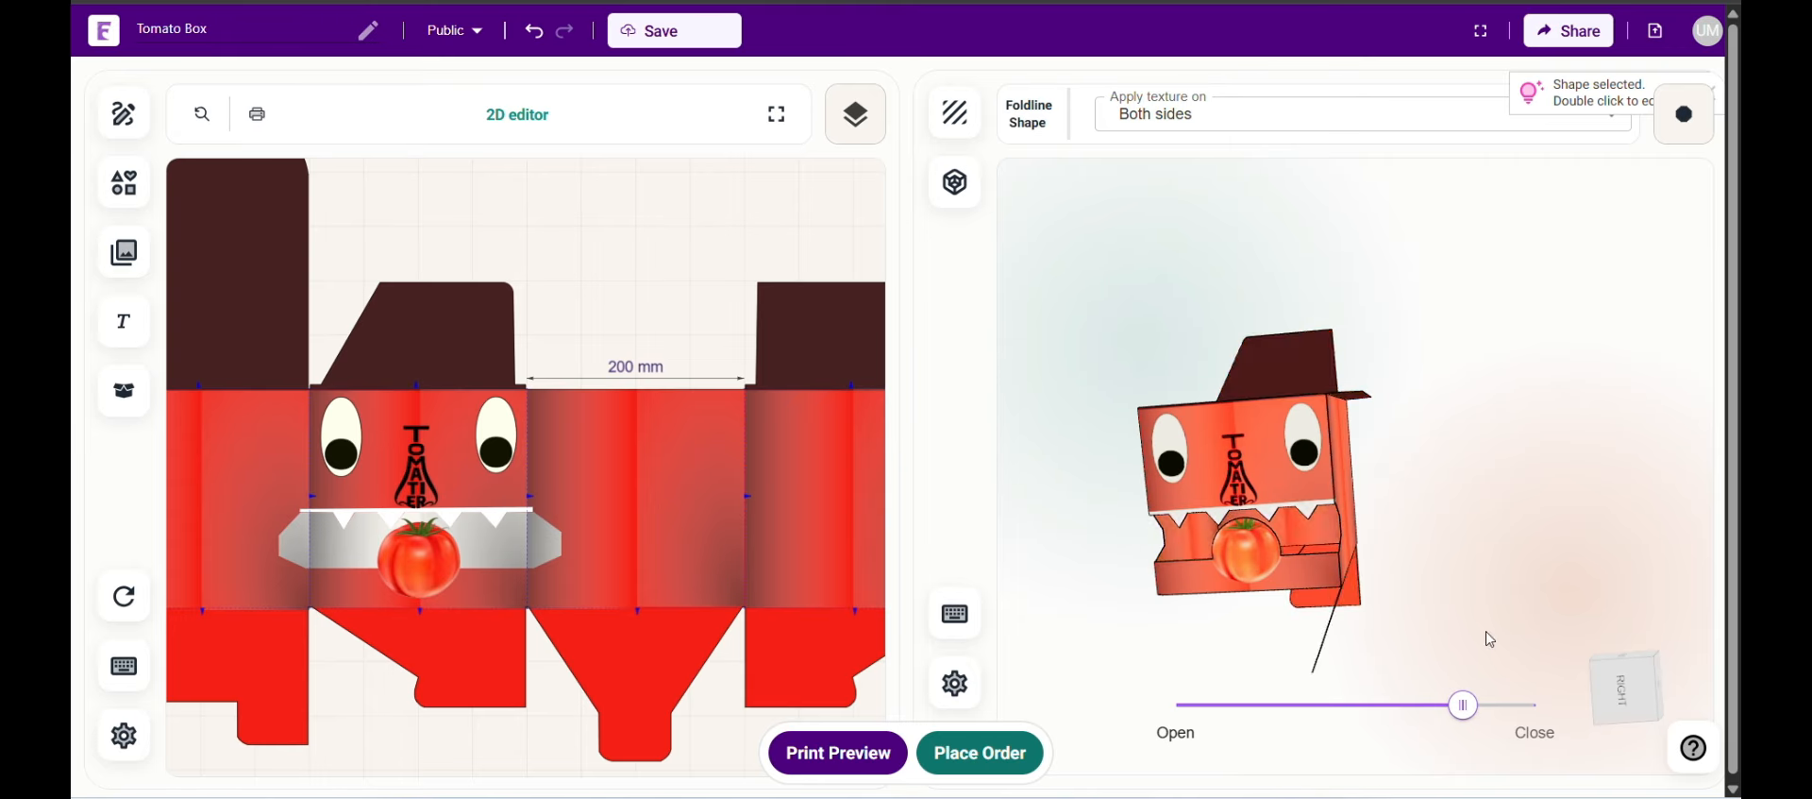
pyautogui.moveTo(1463, 706); pyautogui.dragTo(1359, 705)
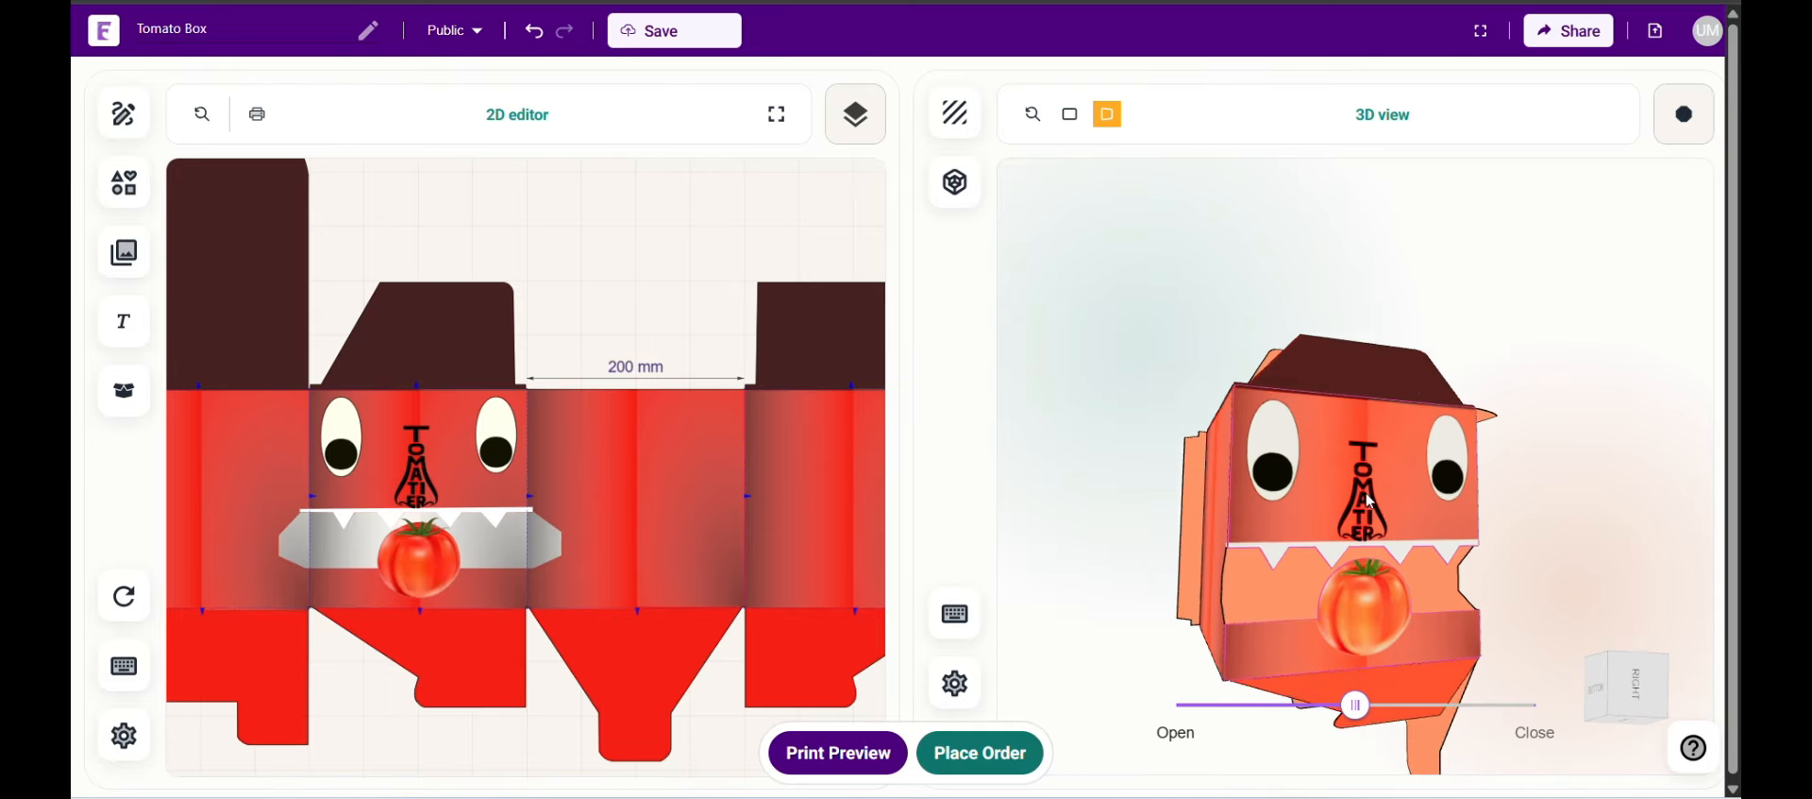
# Change the box material to Corrugated Cardboard and close the material settings
pyautogui.click(958, 129)
pyautogui.click(1246, 297)
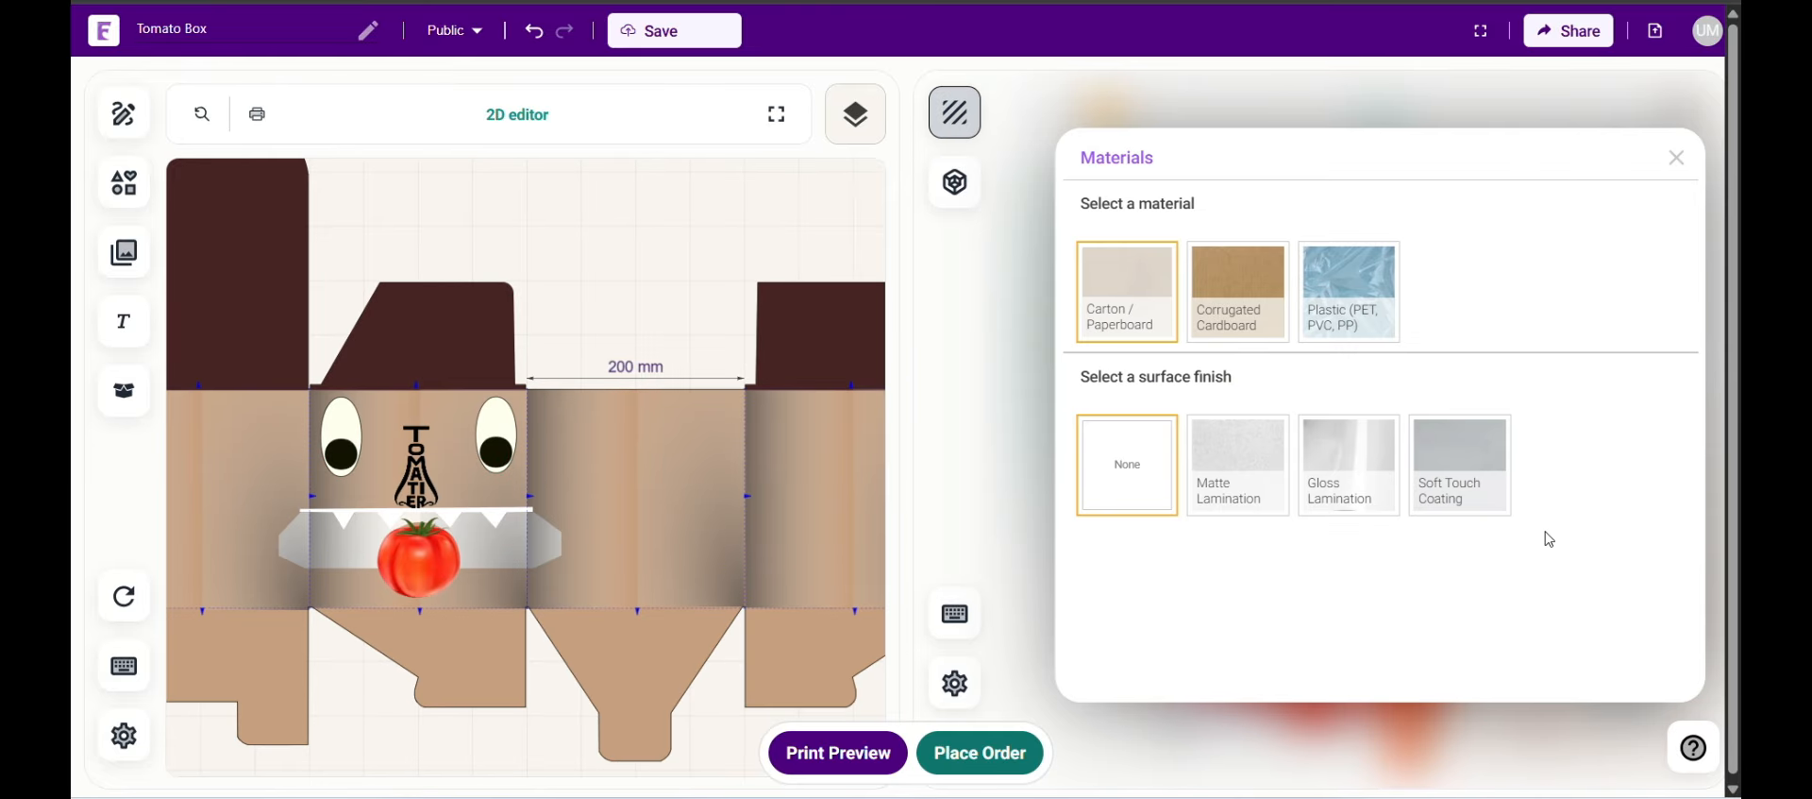
pyautogui.click(1677, 156)
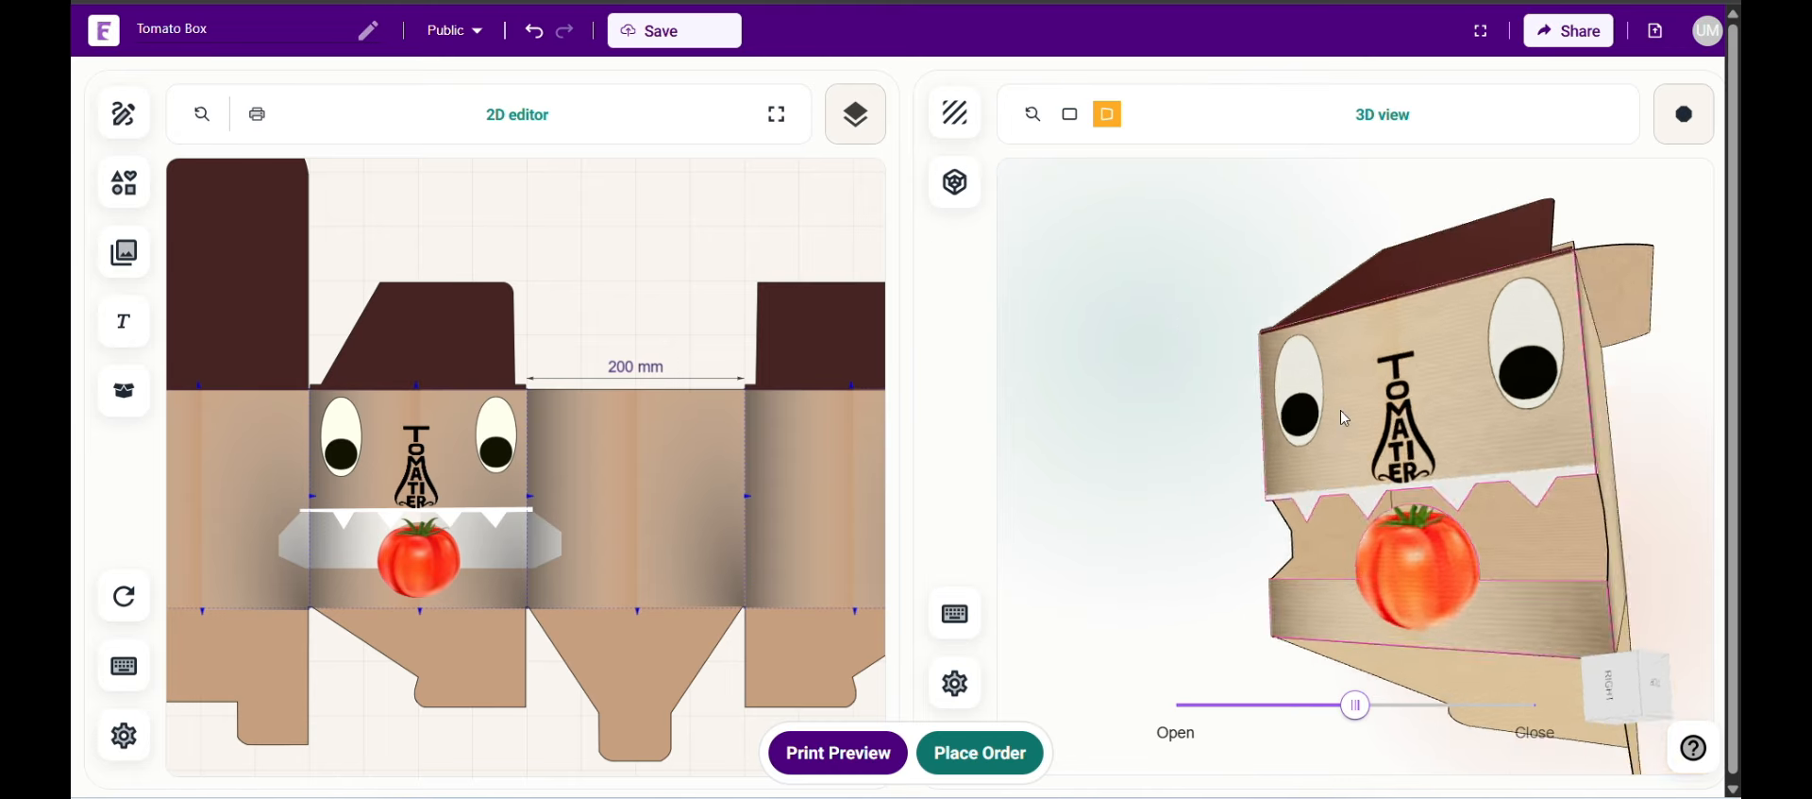
# Review the material options, close them with Corrugated Cardboard and the Default finish selected, and examine the red box in 3D
pyautogui.click(956, 113)
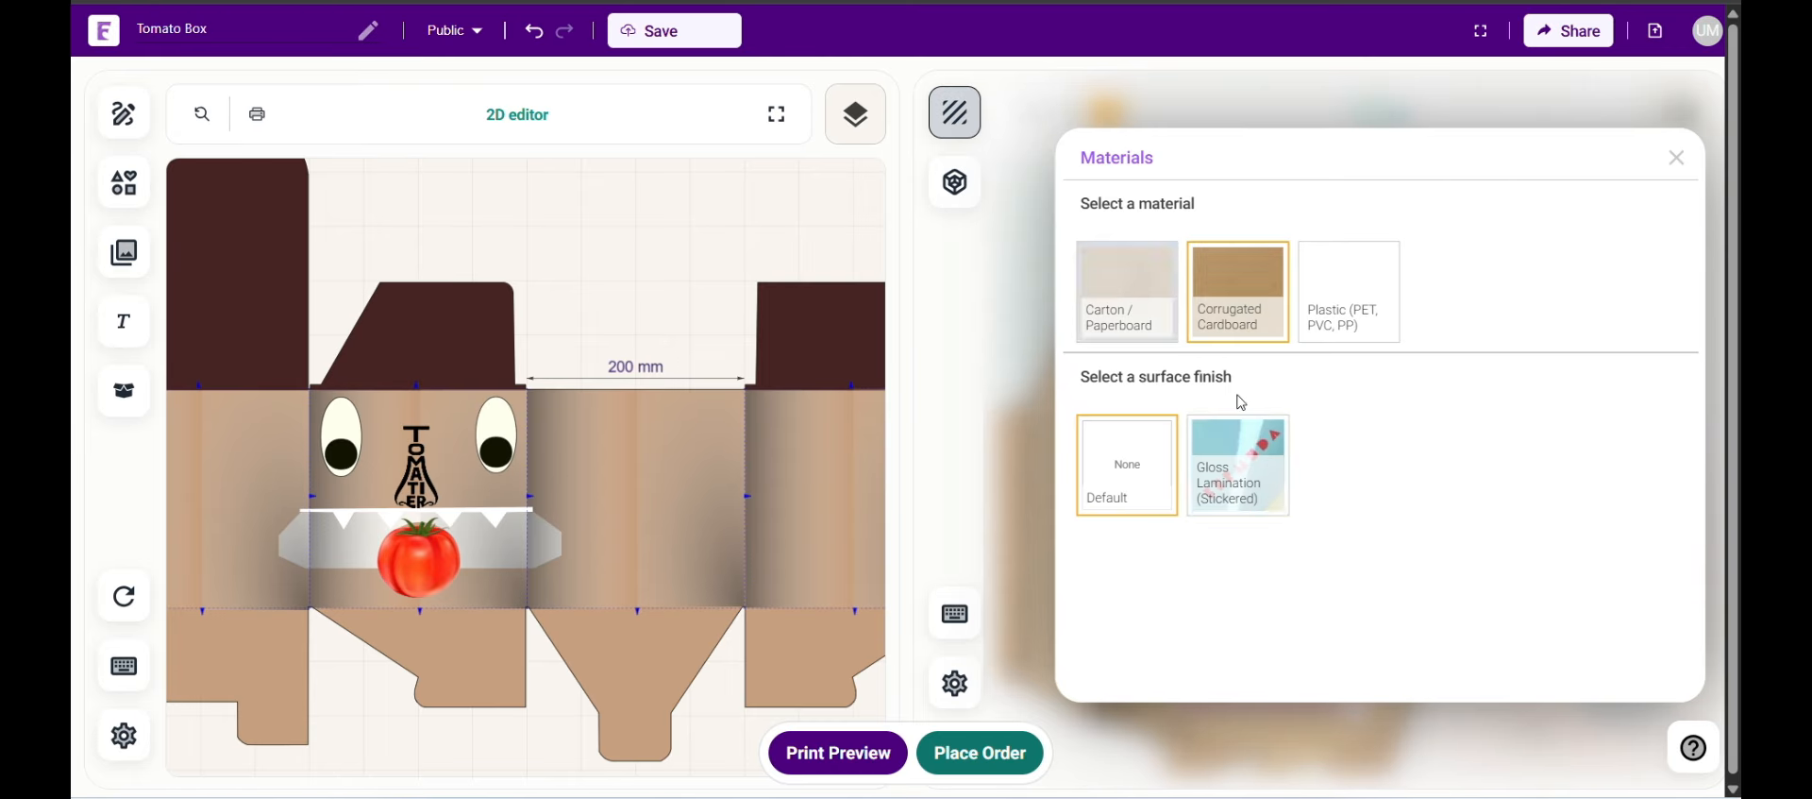
pyautogui.click(1335, 324)
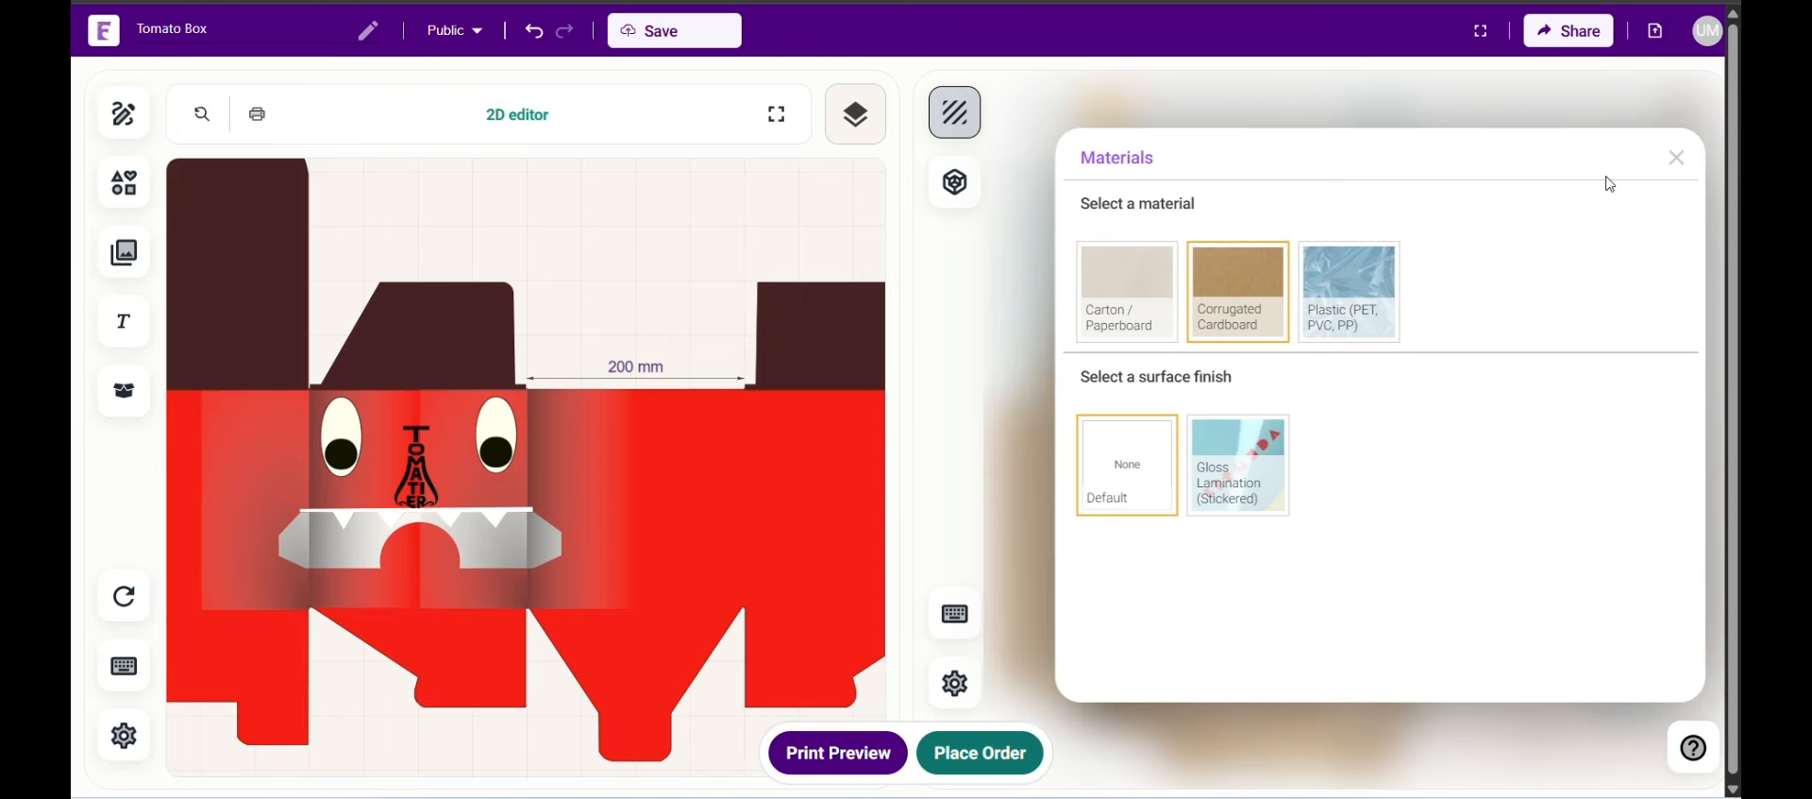
pyautogui.click(1678, 158)
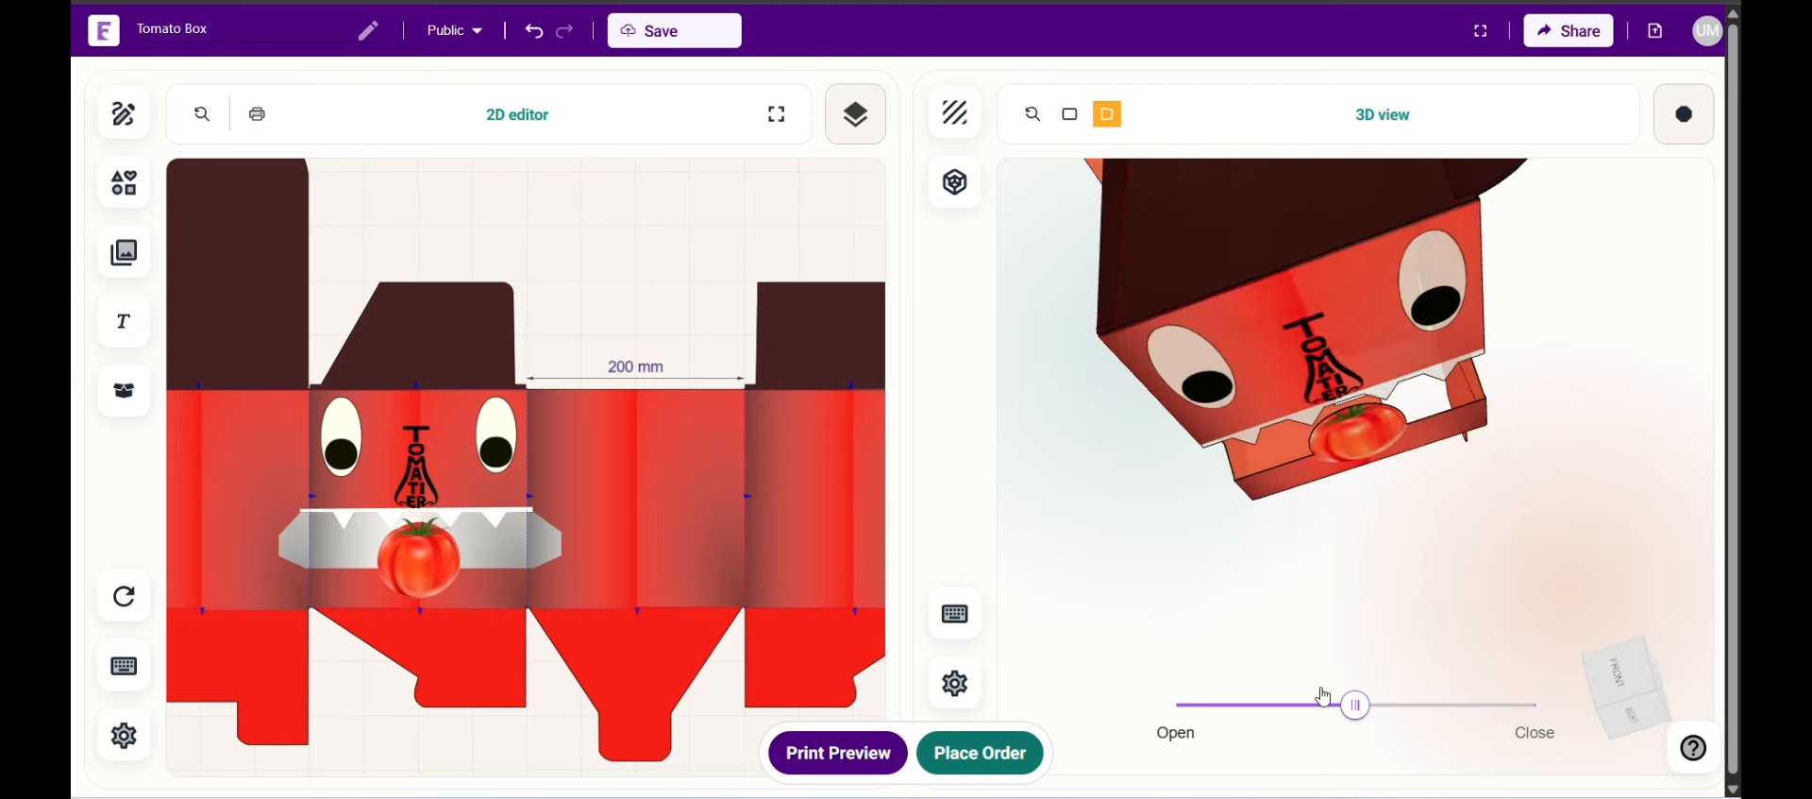
pyautogui.moveTo(1439, 234); pyautogui.dragTo(1321, 415)
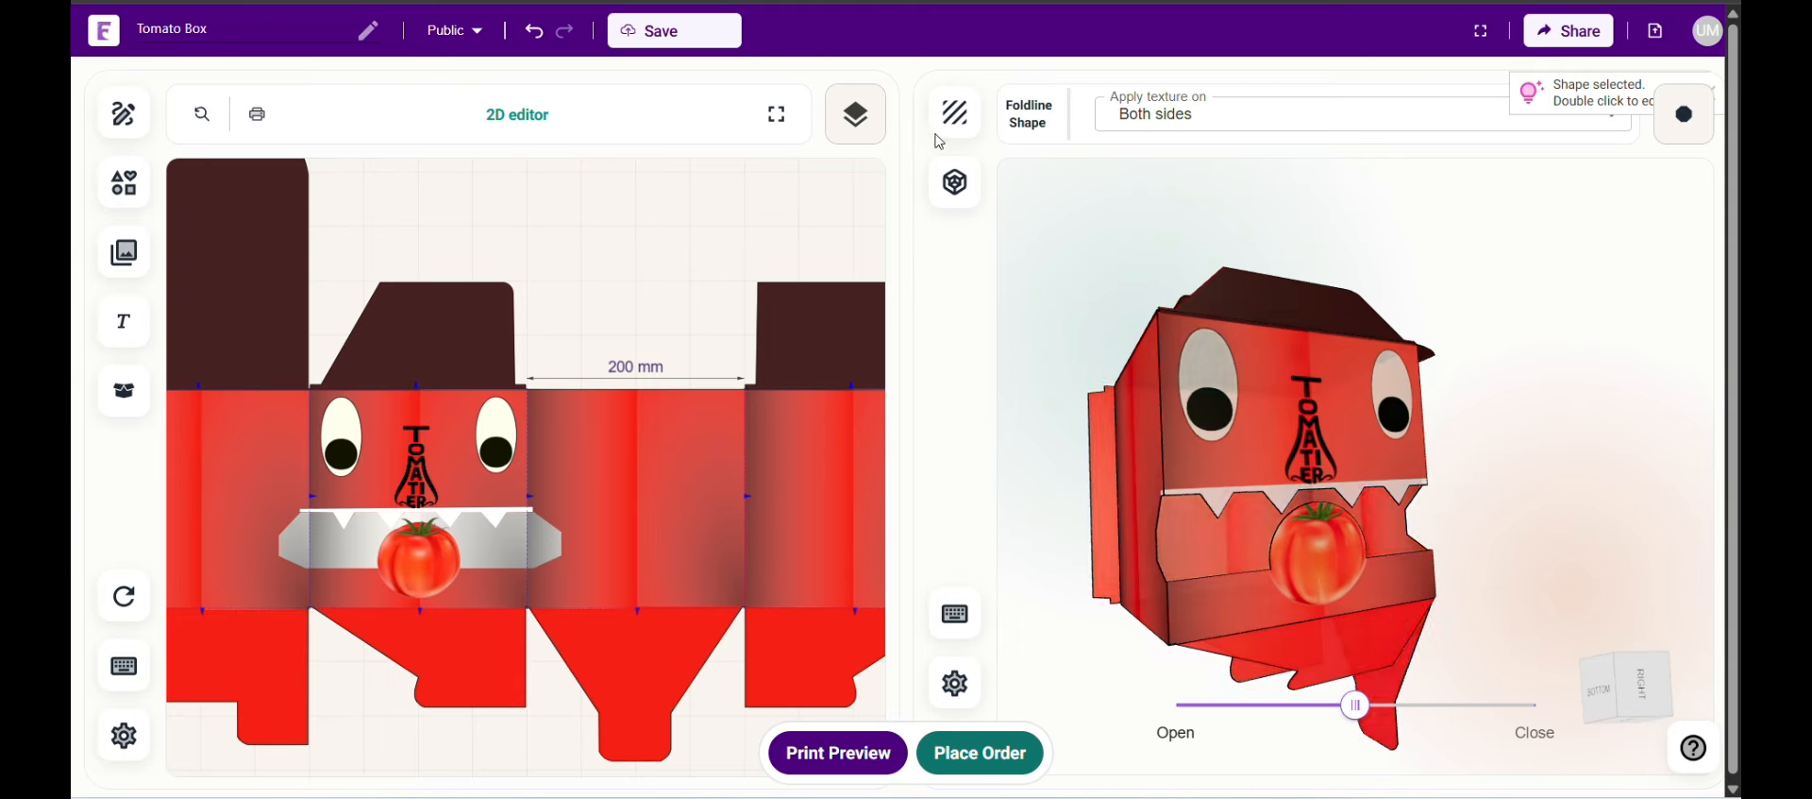
# Change the box material to Carton / Paperboard and preview no finish, Matte Lamination, Gloss Lamination and Soft Touch Coating on the 3D box
pyautogui.click(955, 113)
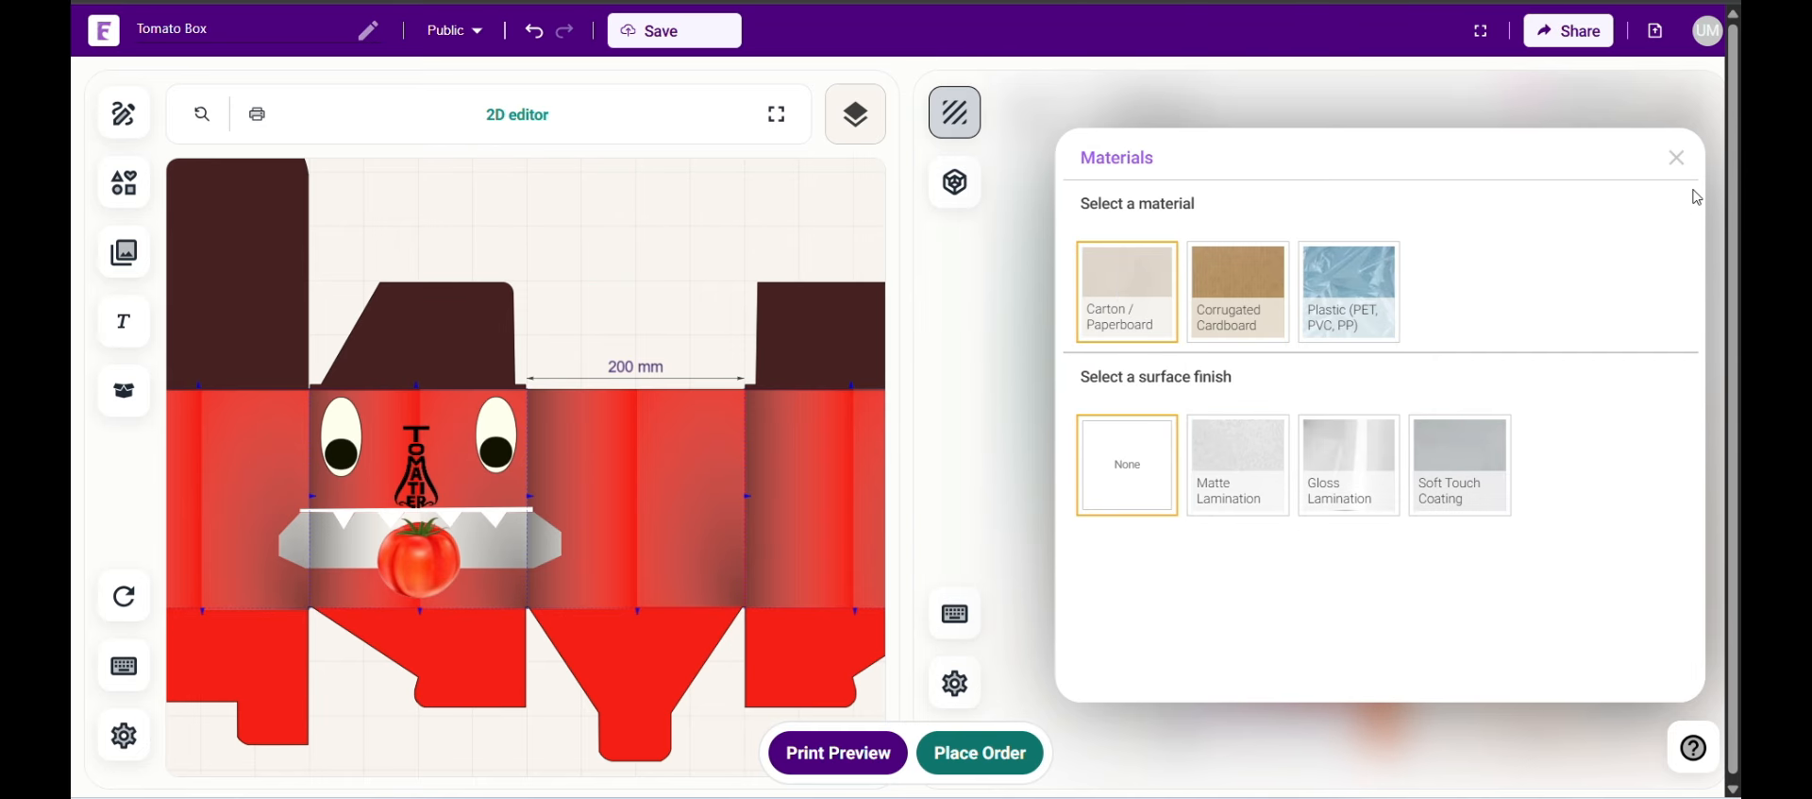
pyautogui.click(1679, 161)
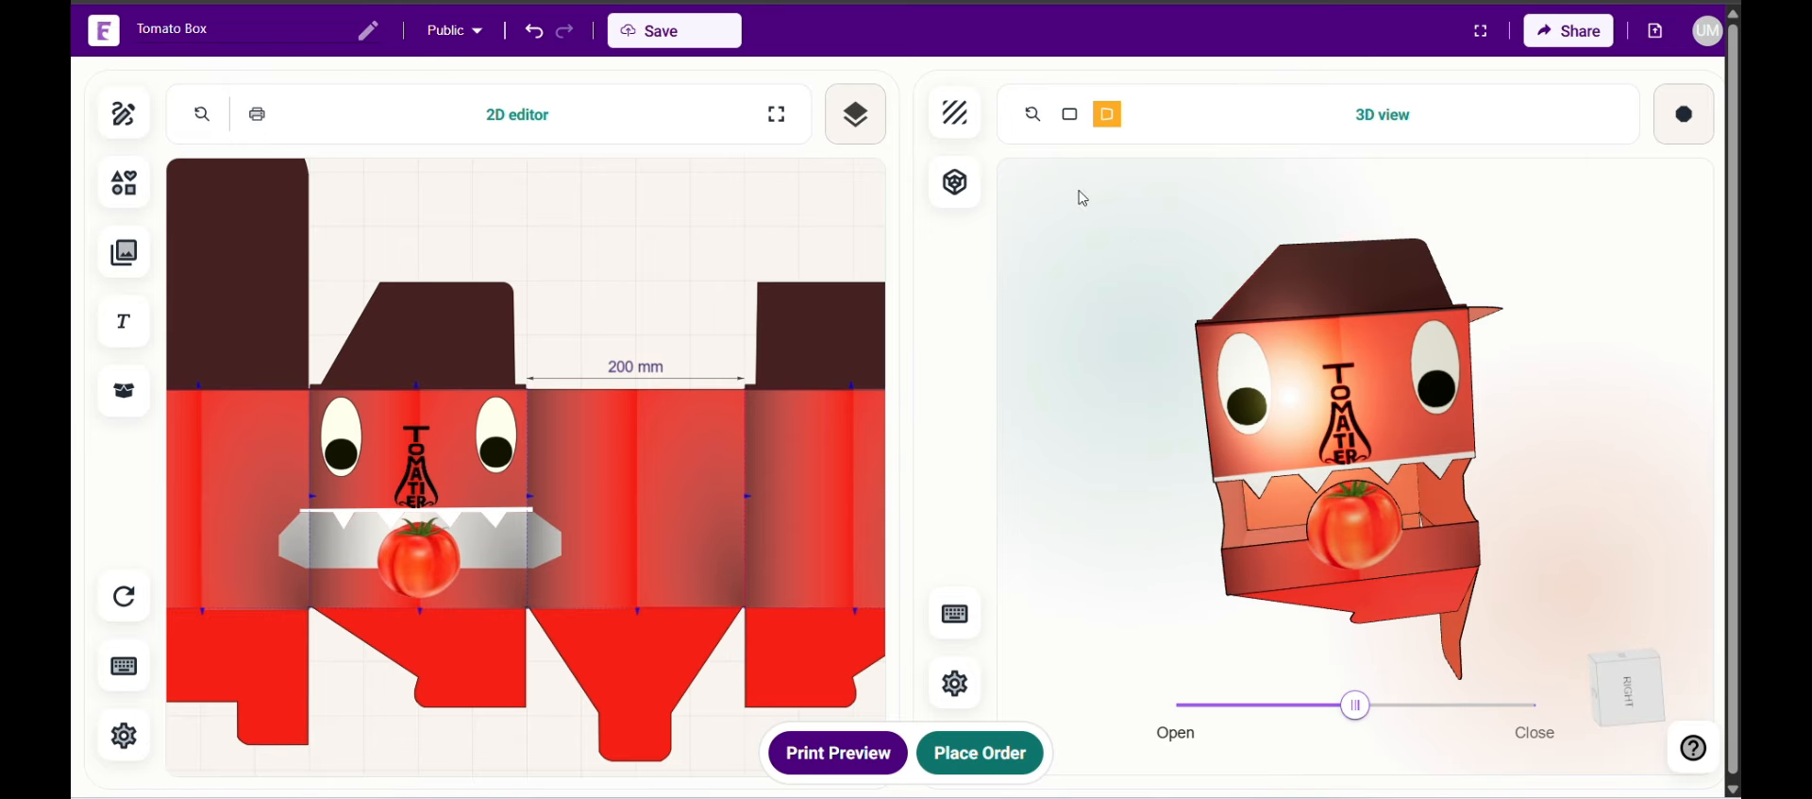
pyautogui.click(965, 115)
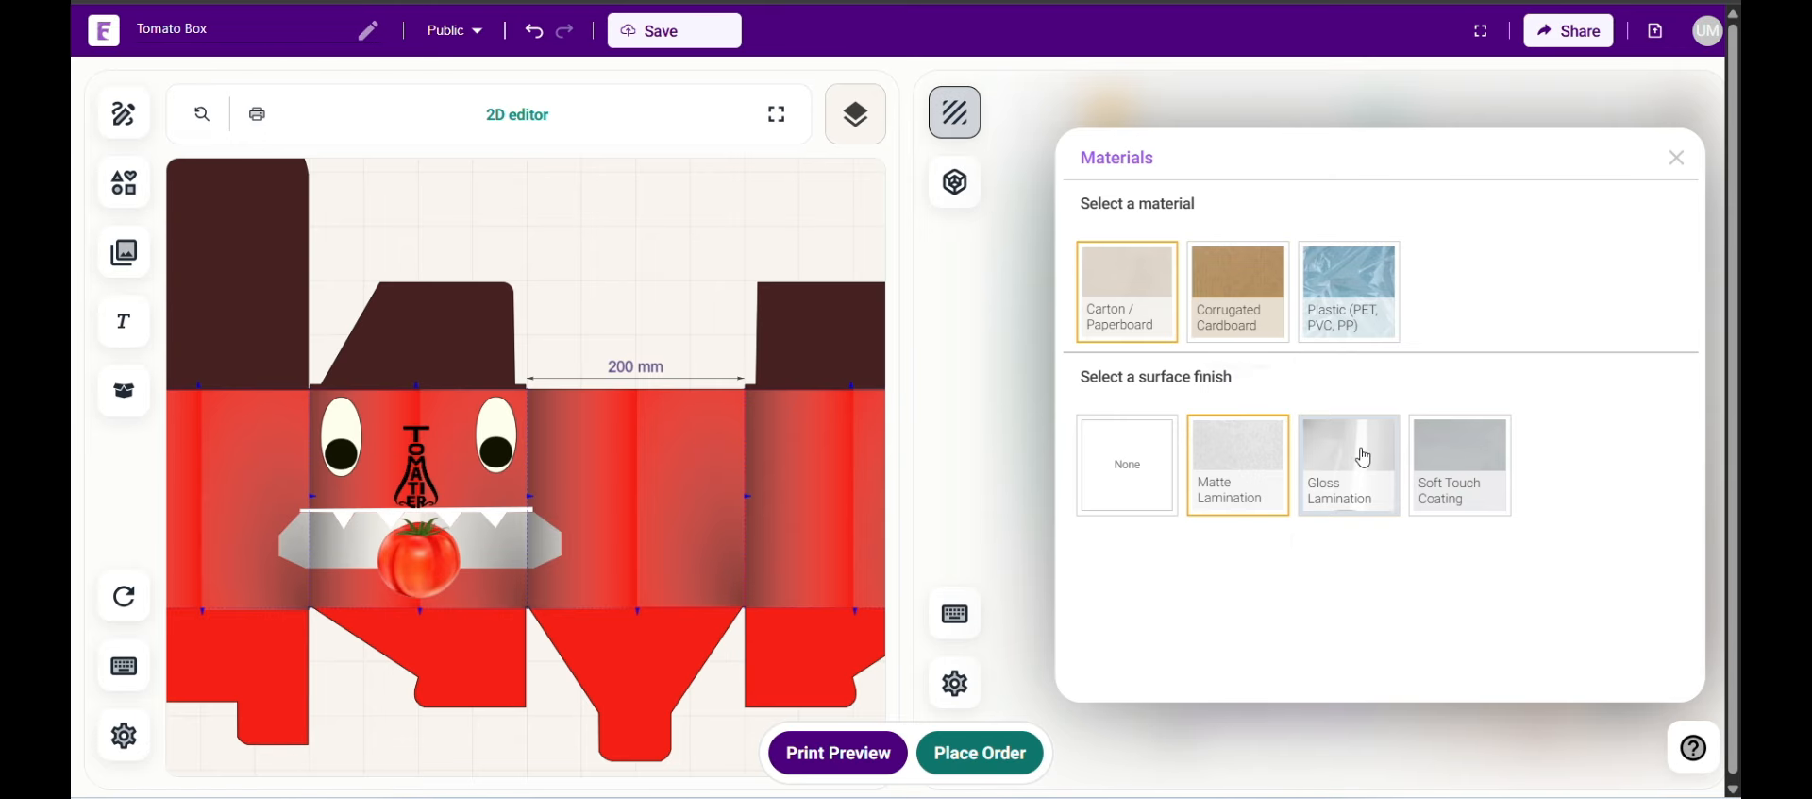
pyautogui.click(1678, 161)
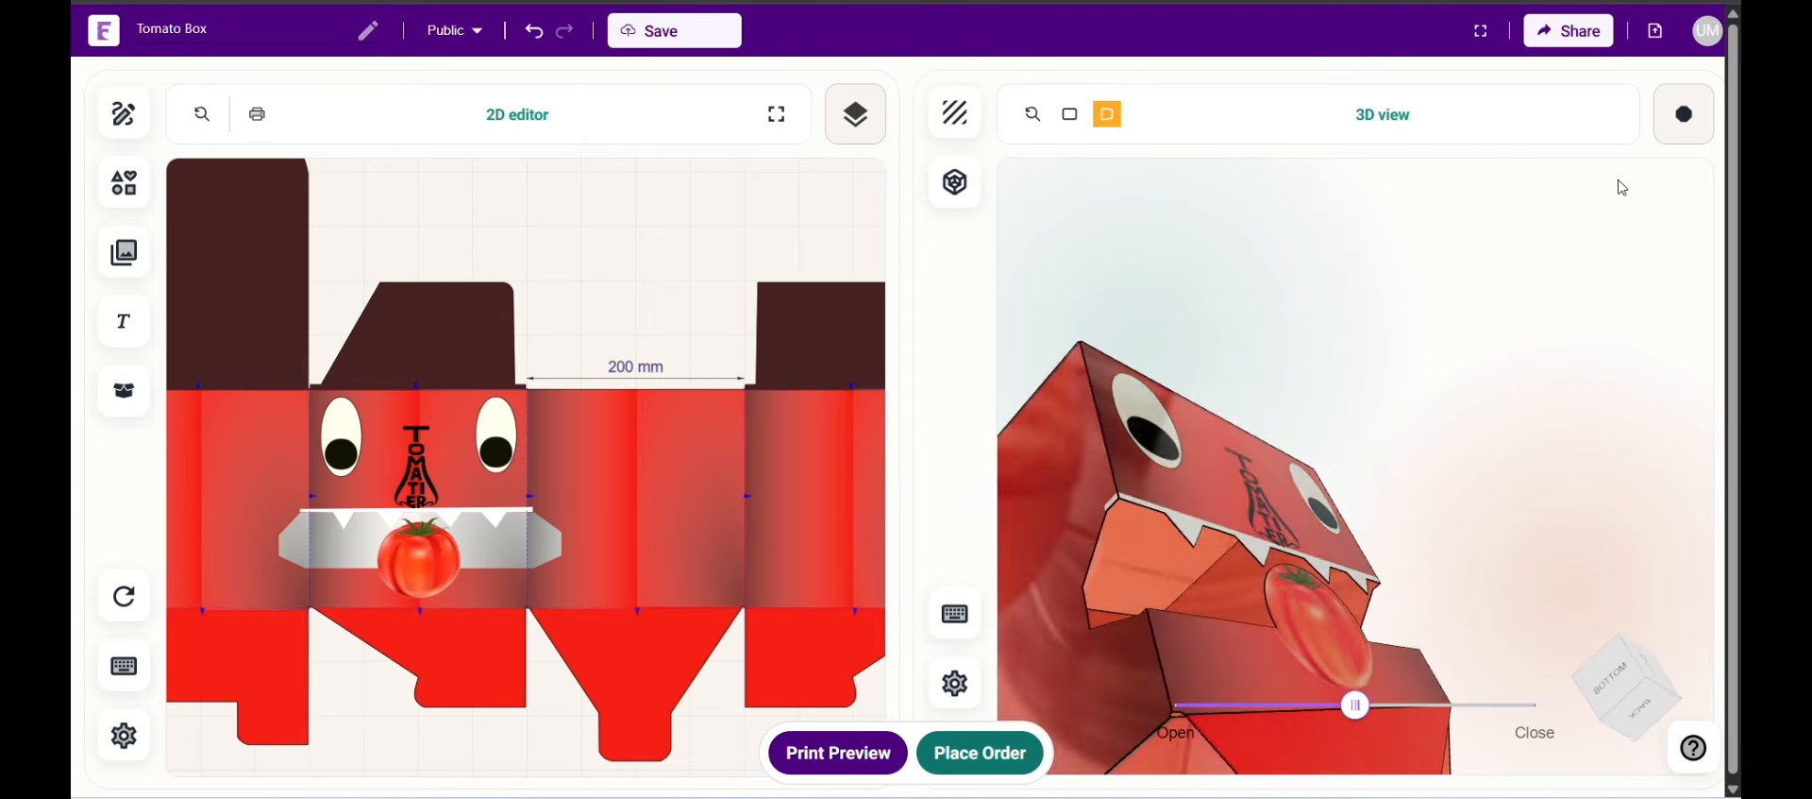
pyautogui.click(1605, 436)
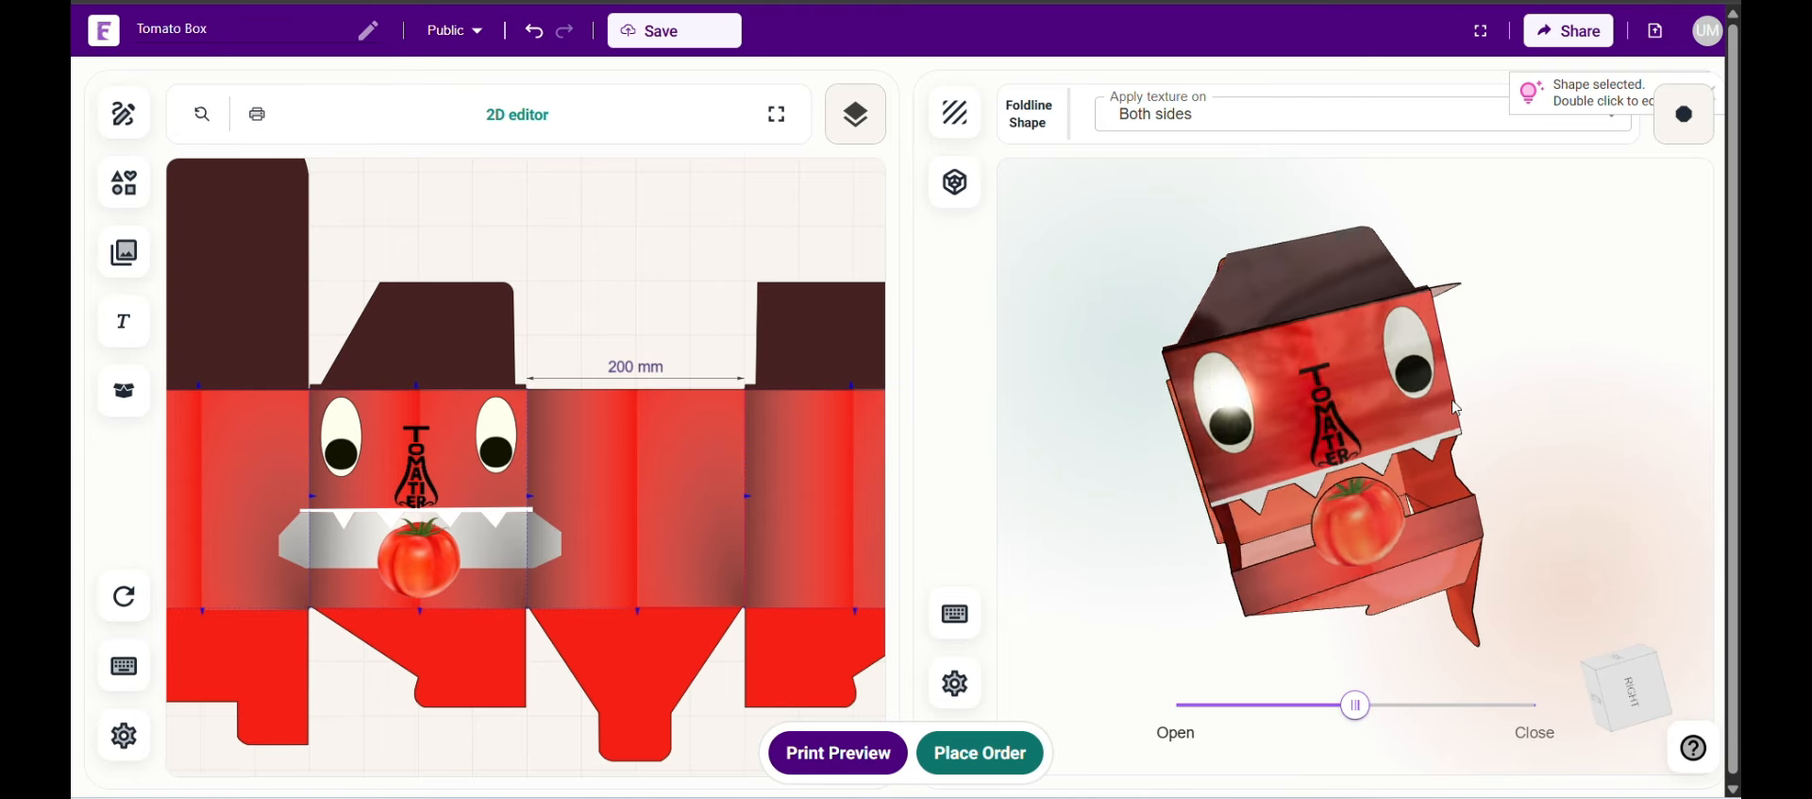
pyautogui.click(958, 121)
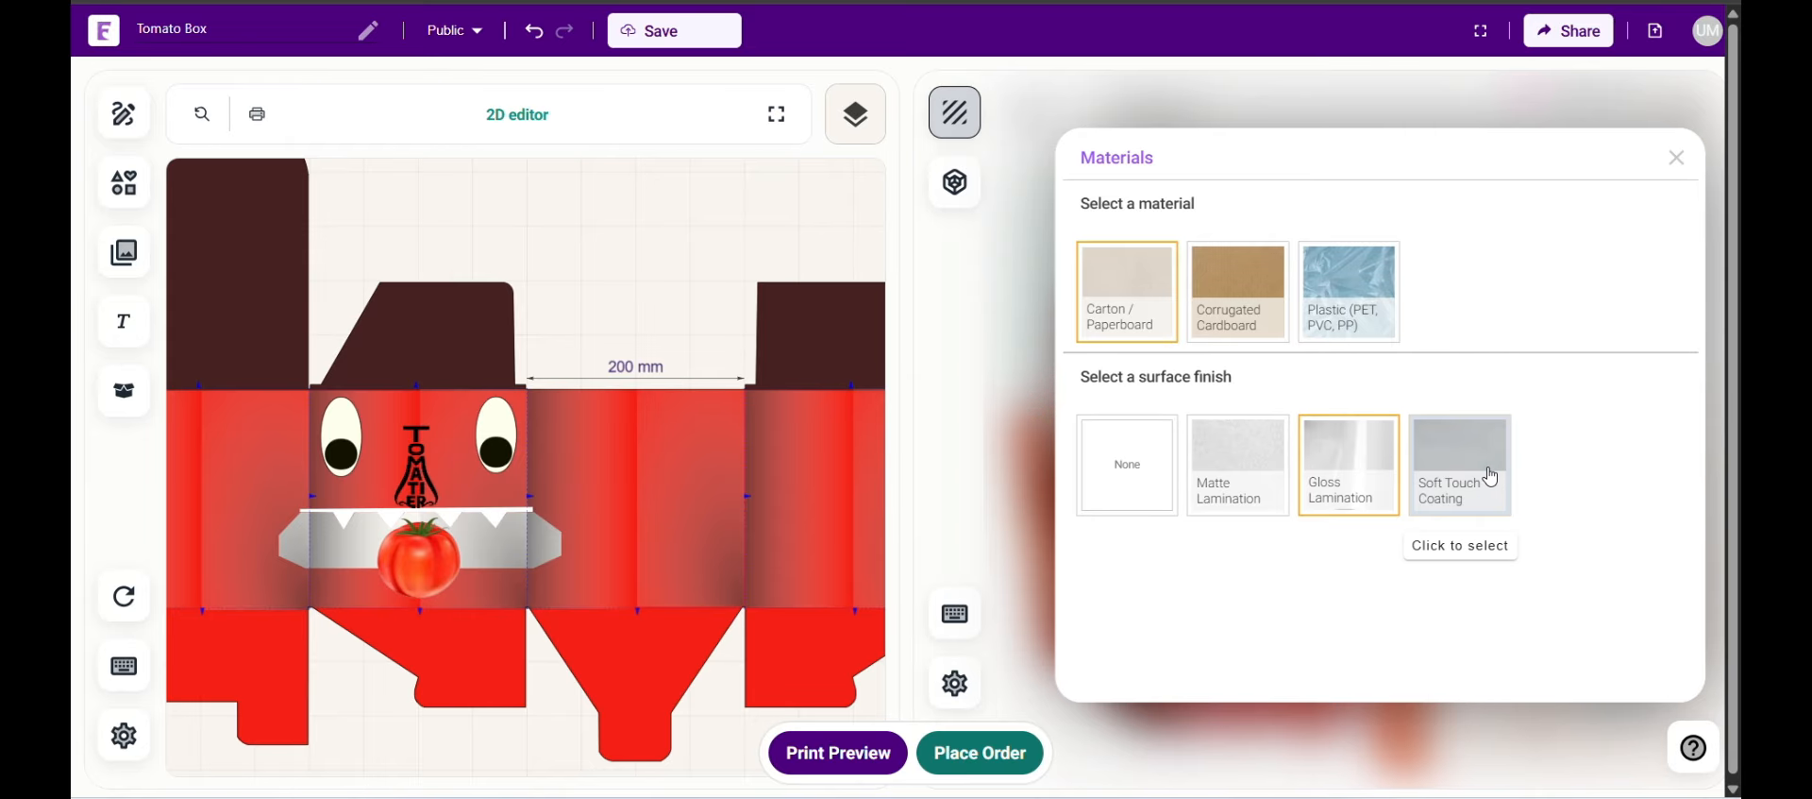
pyautogui.click(1677, 157)
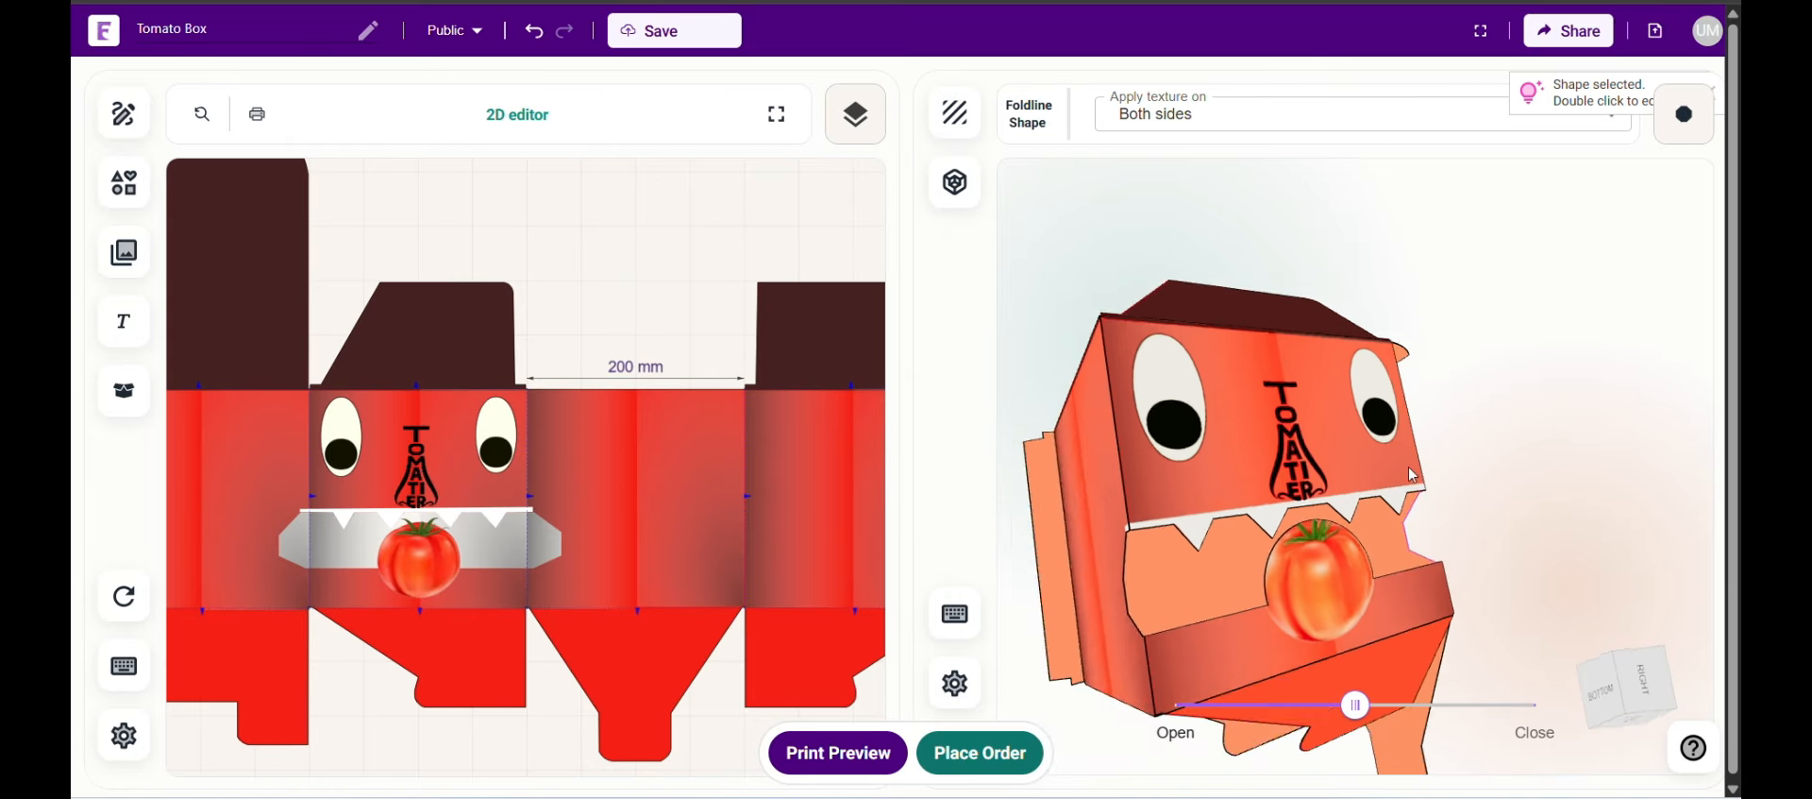
# Change the box material to Plastic (PET, PVC, PP), preview the translucent and opaque finishes, apply Plastic clear and examine the 3D box
pyautogui.click(957, 120)
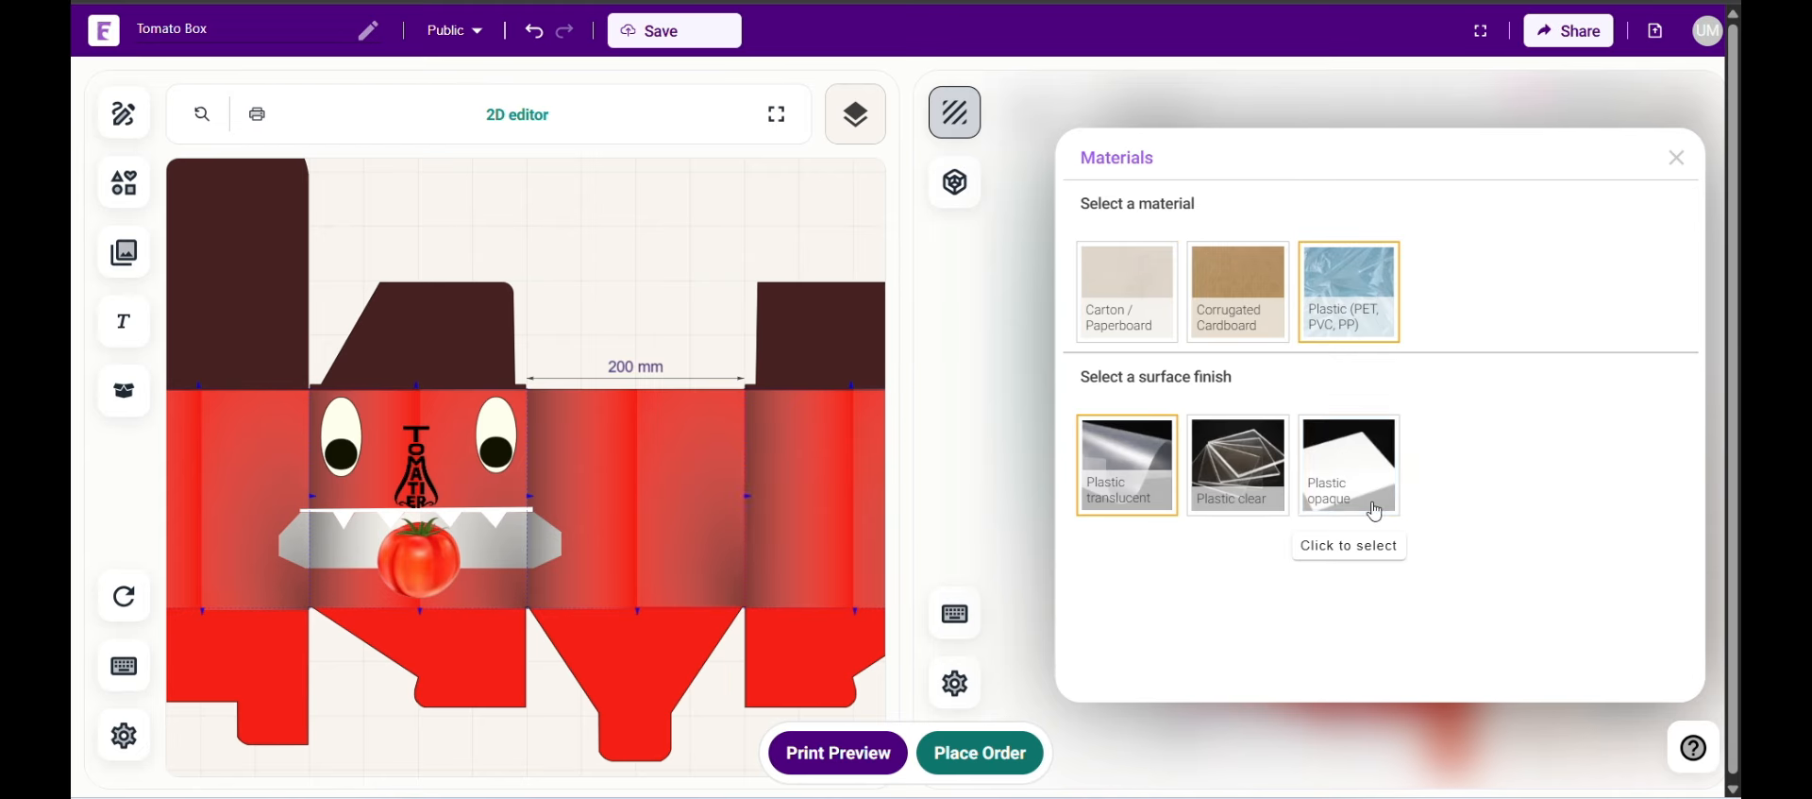
pyautogui.click(1675, 171)
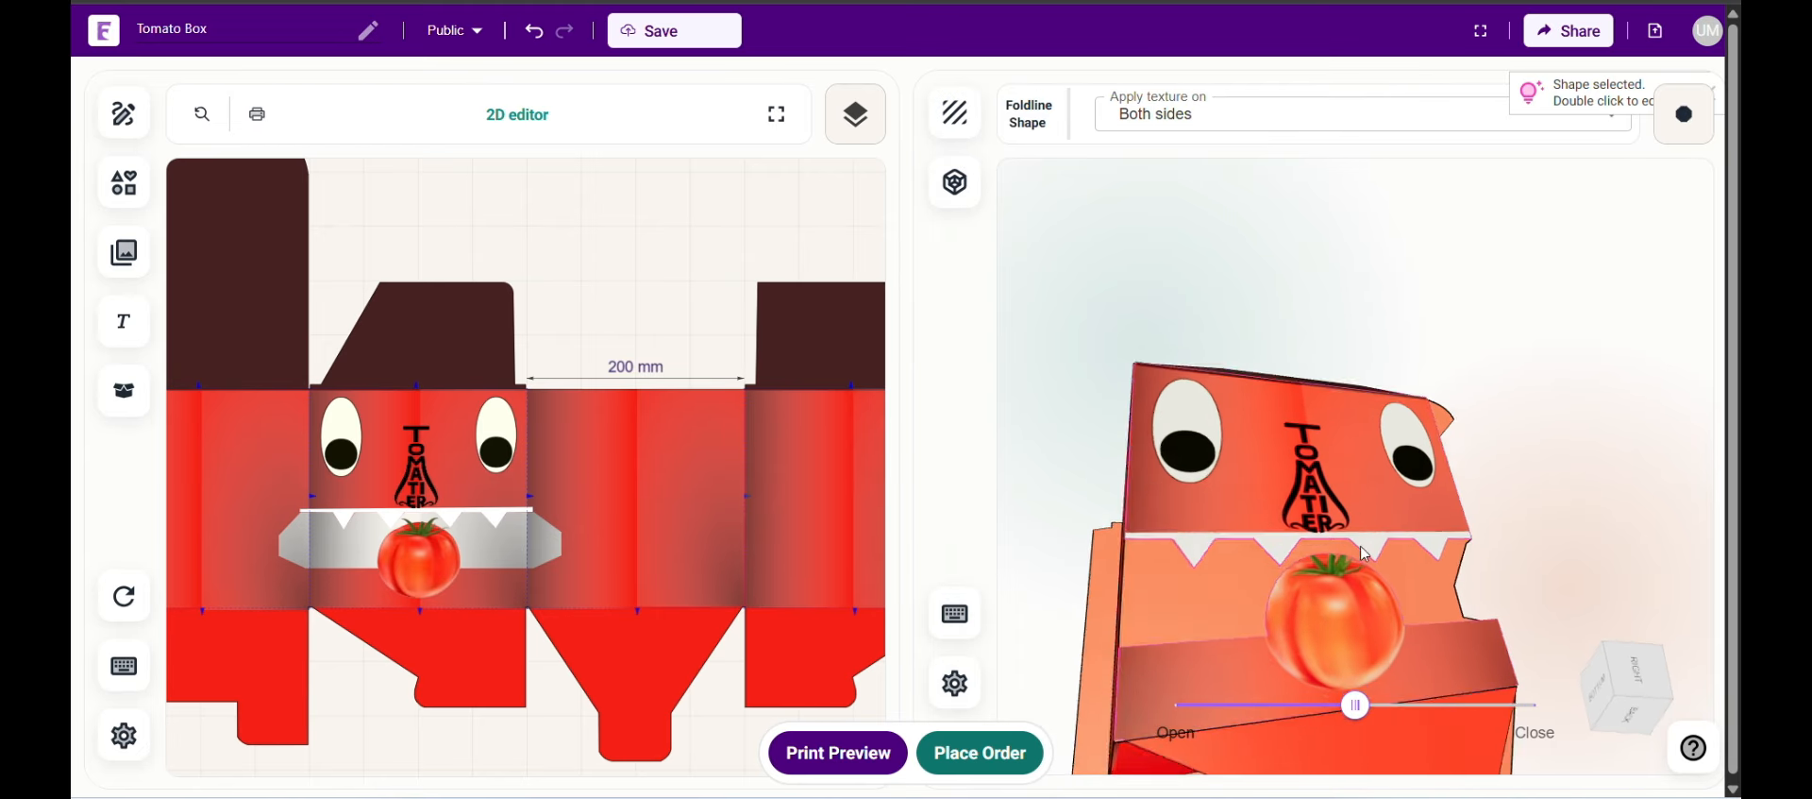
pyautogui.click(955, 113)
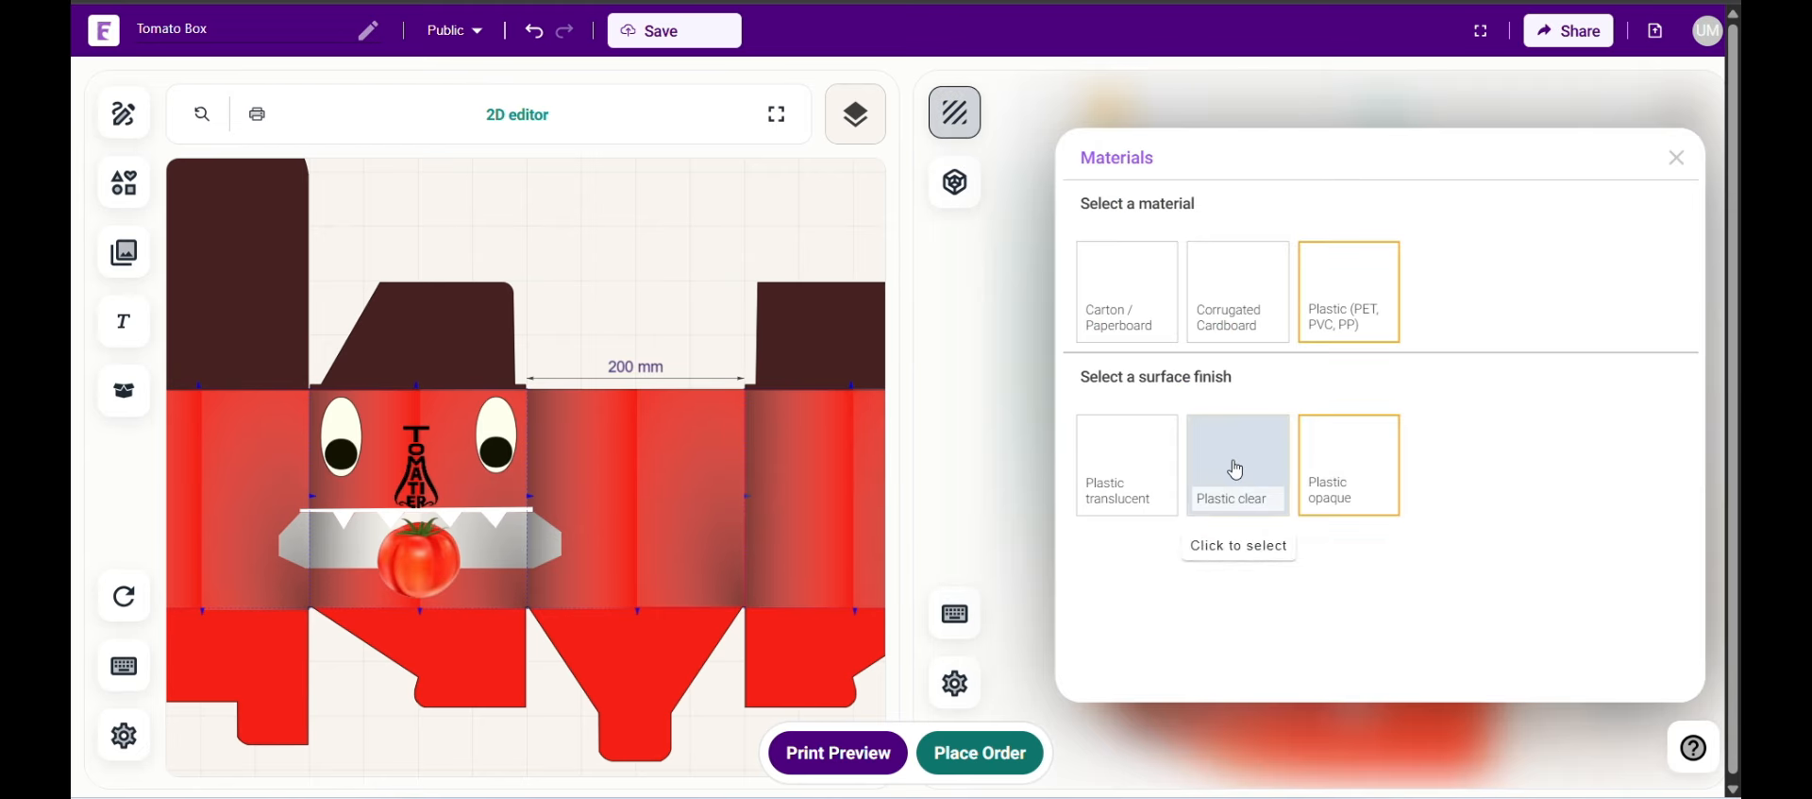
pyautogui.click(1678, 162)
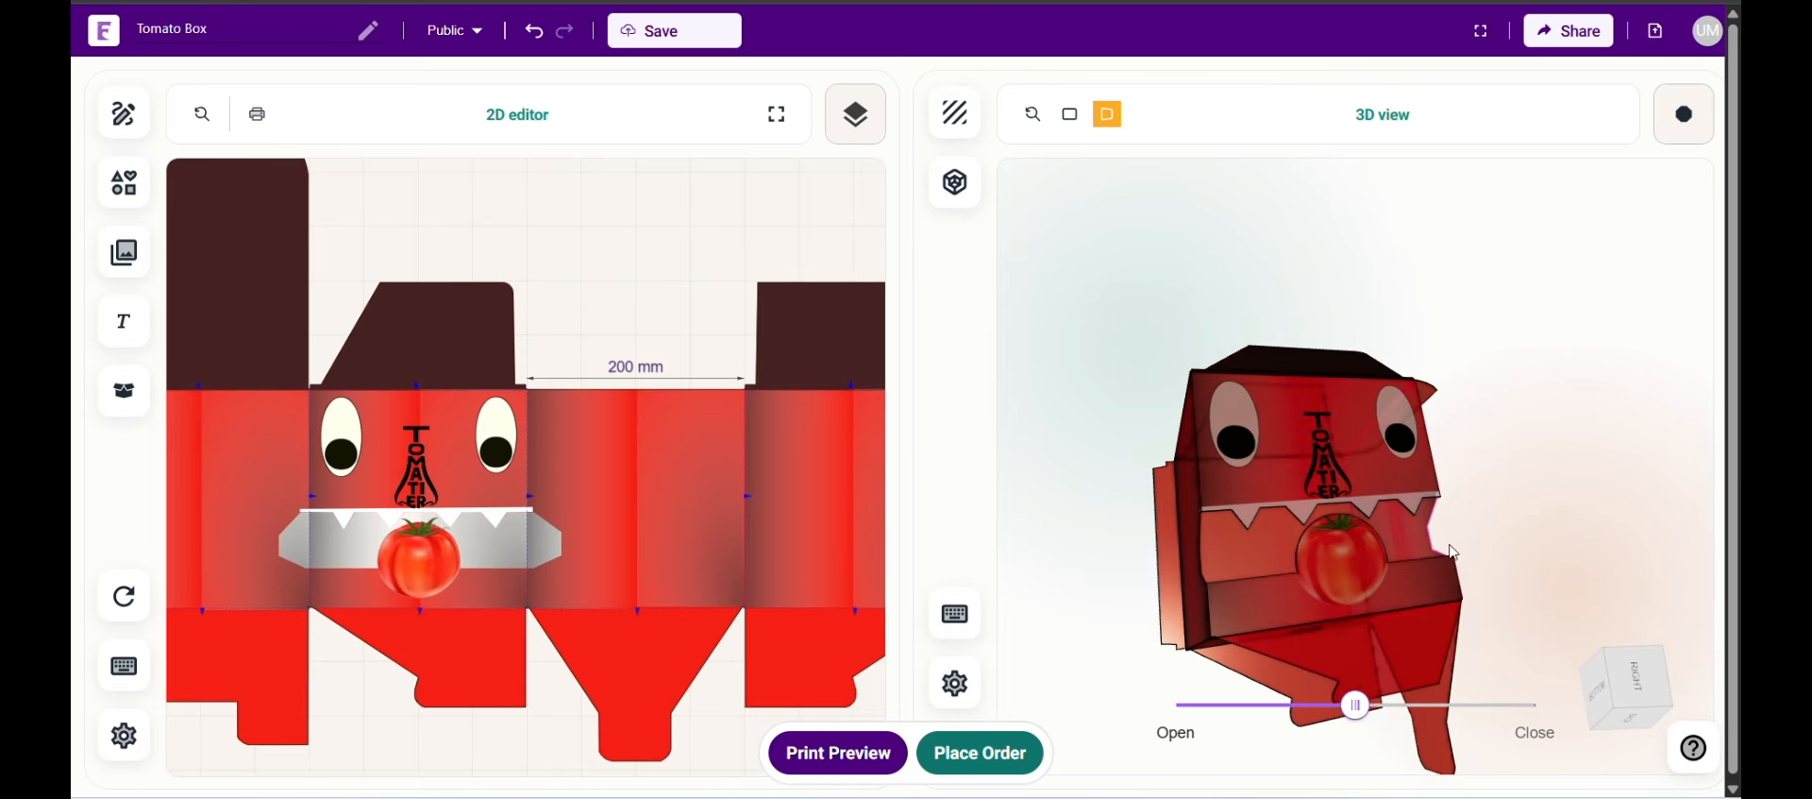
pyautogui.moveTo(1451, 550); pyautogui.dragTo(1457, 483)
pyautogui.scroll(3, 1324, 446)
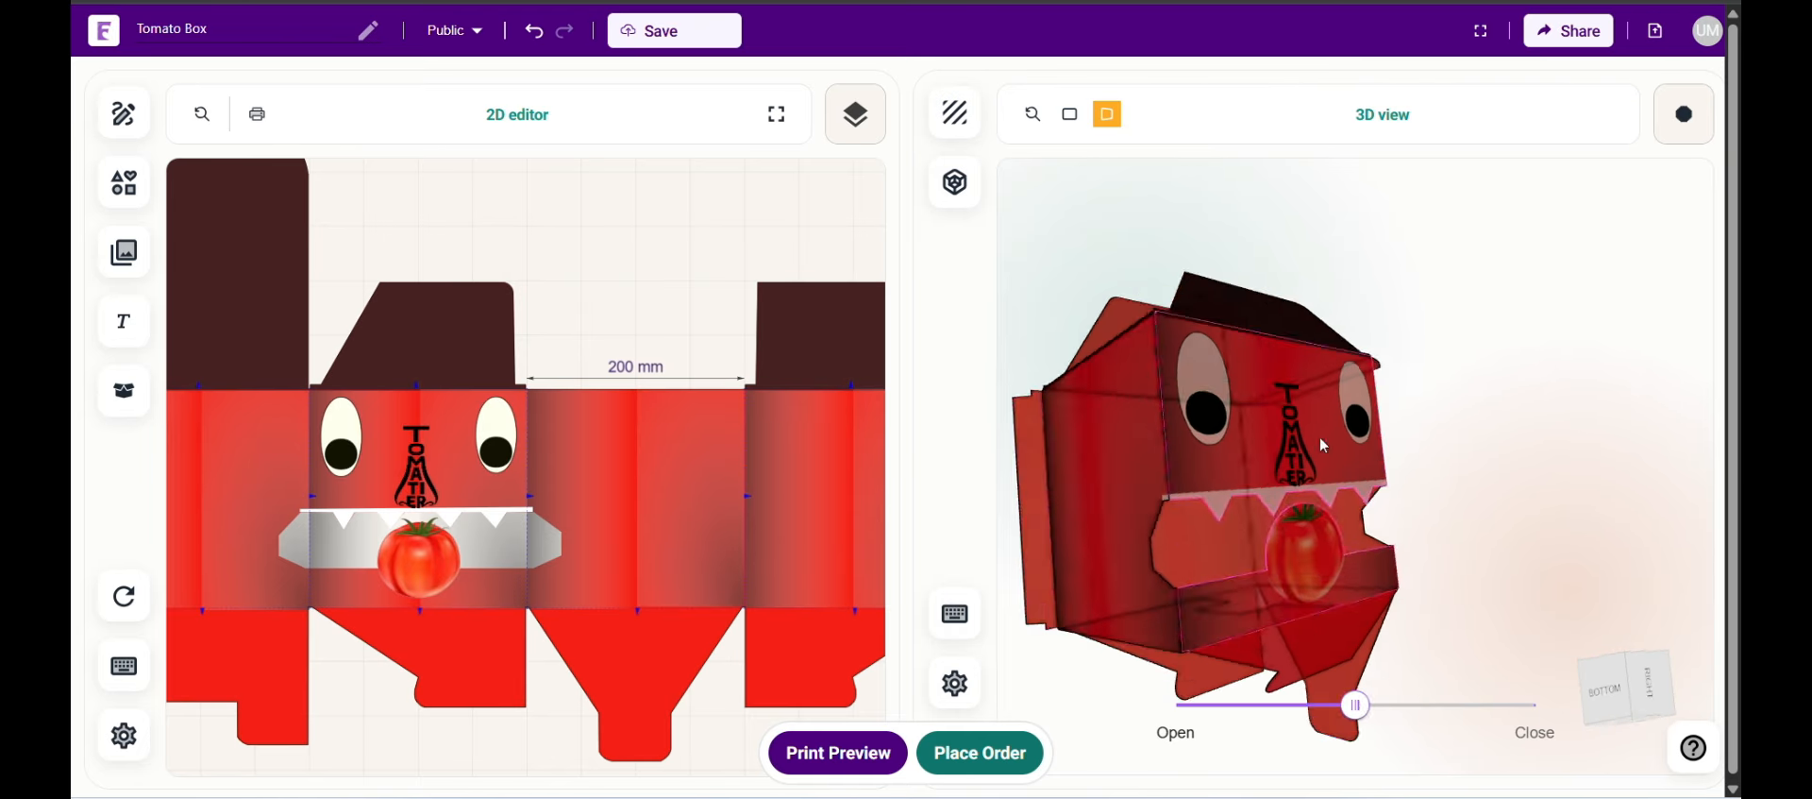
pyautogui.moveTo(1324, 445); pyautogui.dragTo(1214, 523)
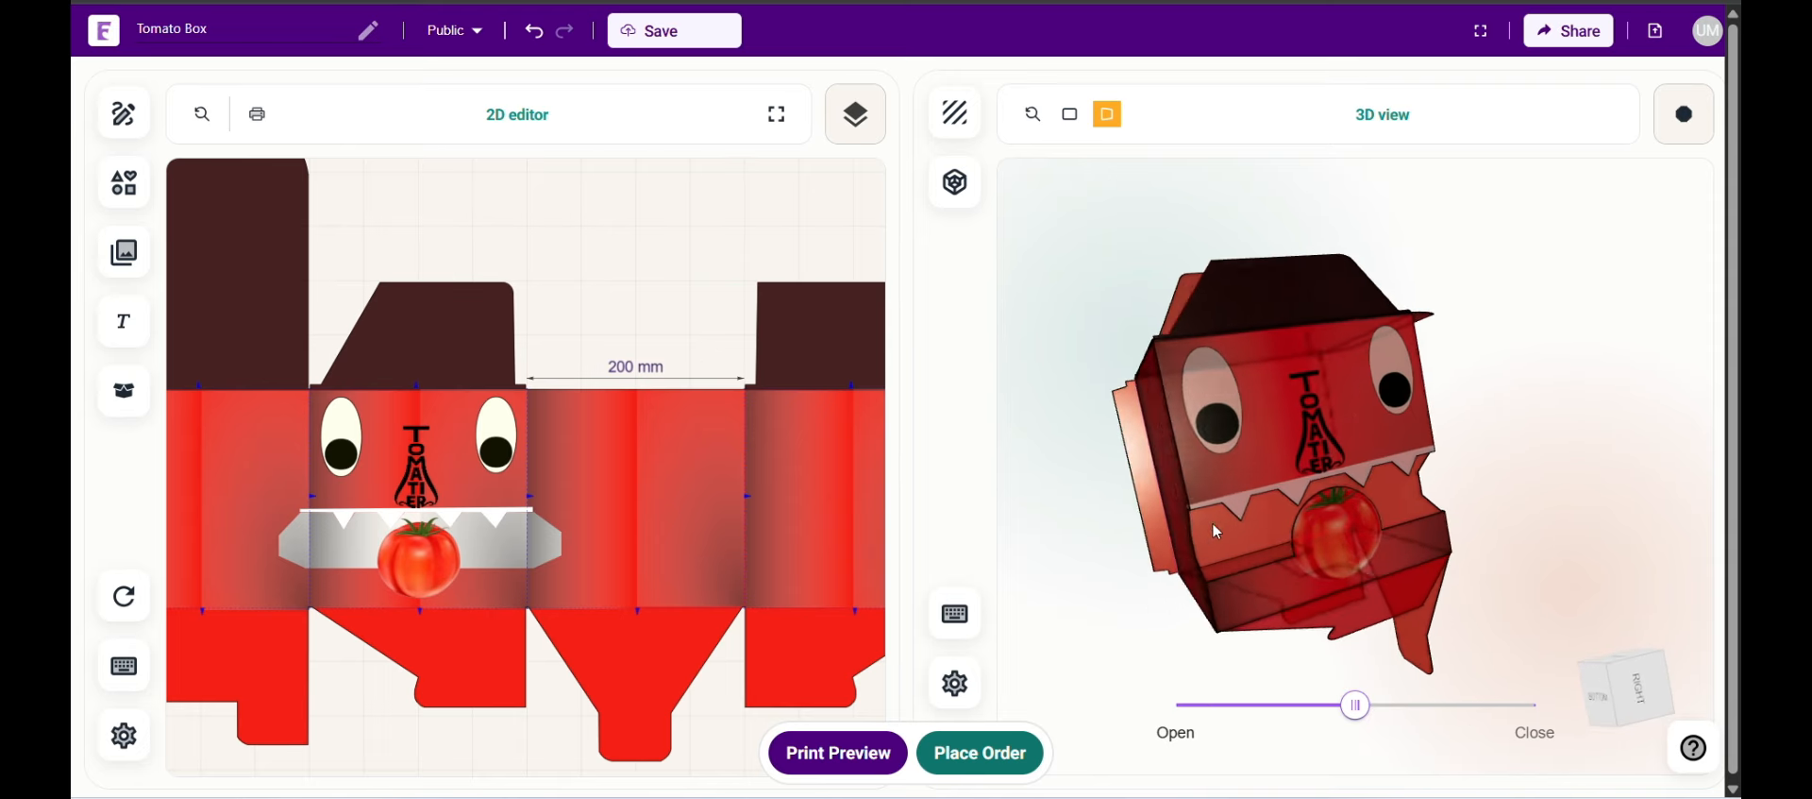